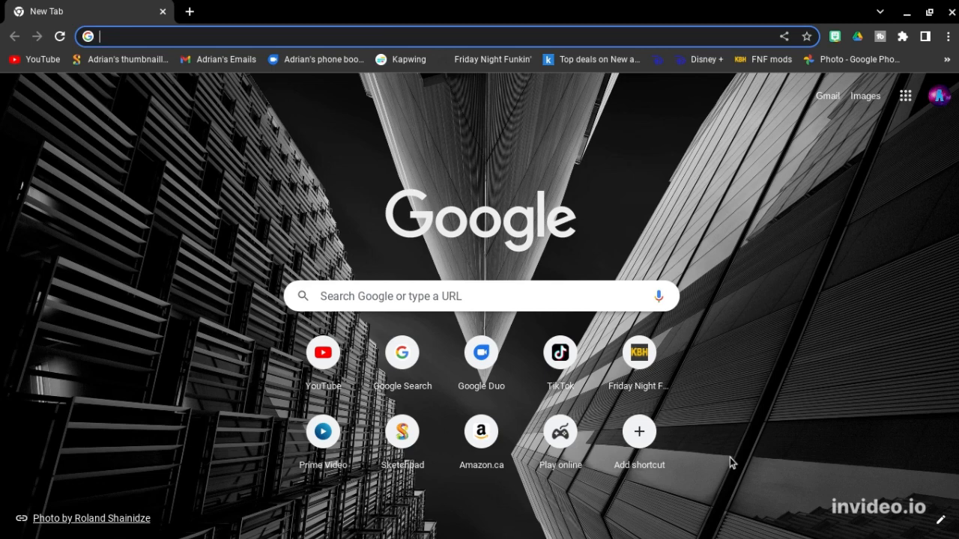
Step: Load sketch.io/sketchpad from the Sketchpad shortcut on Chrome's New Tab page
{"action": "left_click", "coordinate": [729, 458]}
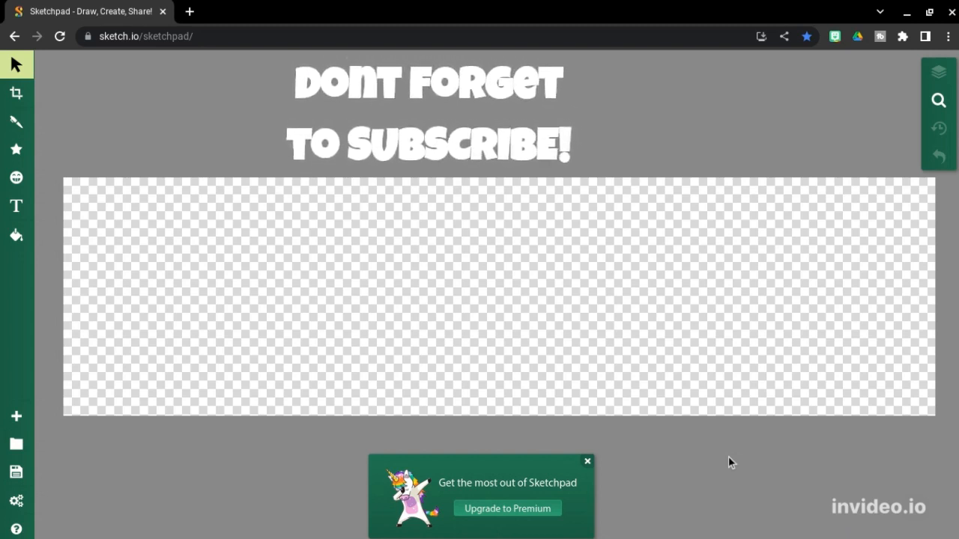
Step: Start a new document as a Custom Size 1235 × 338 px transparent canvas
{"action": "key", "text": "n"}
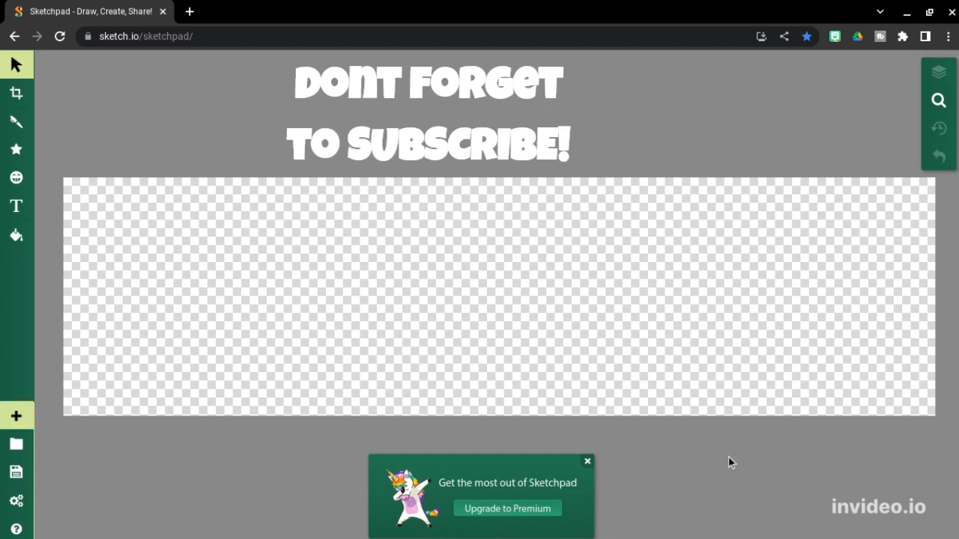
{"action": "scroll", "coordinate": [352, 231], "scroll_direction": "up", "scroll_amount": 4}
{"action": "scroll", "coordinate": [356, 237], "scroll_direction": "left", "scroll_amount": 4}
{"action": "scroll", "coordinate": [356, 237], "scroll_direction": "up", "scroll_amount": 1}
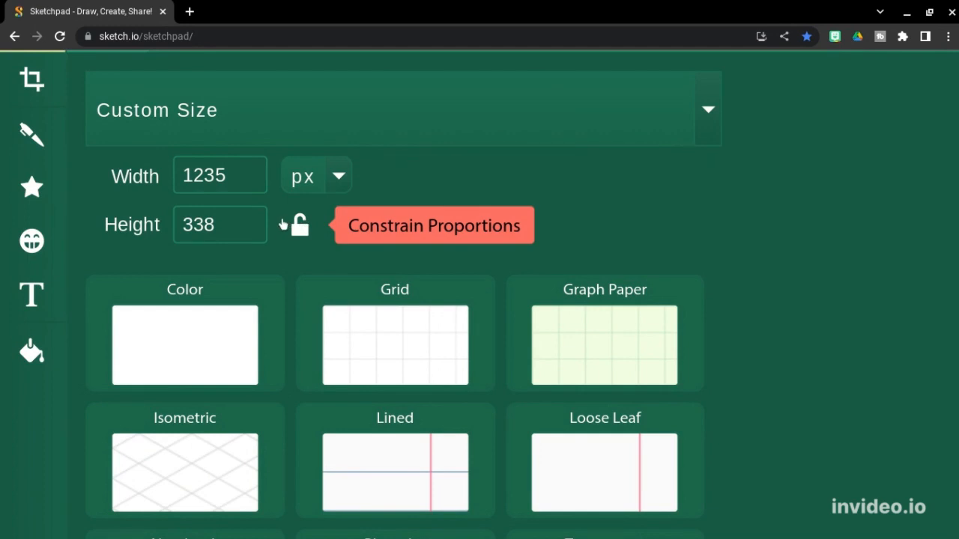
{"action": "scroll", "coordinate": [246, 245], "scroll_direction": "down", "scroll_amount": 5}
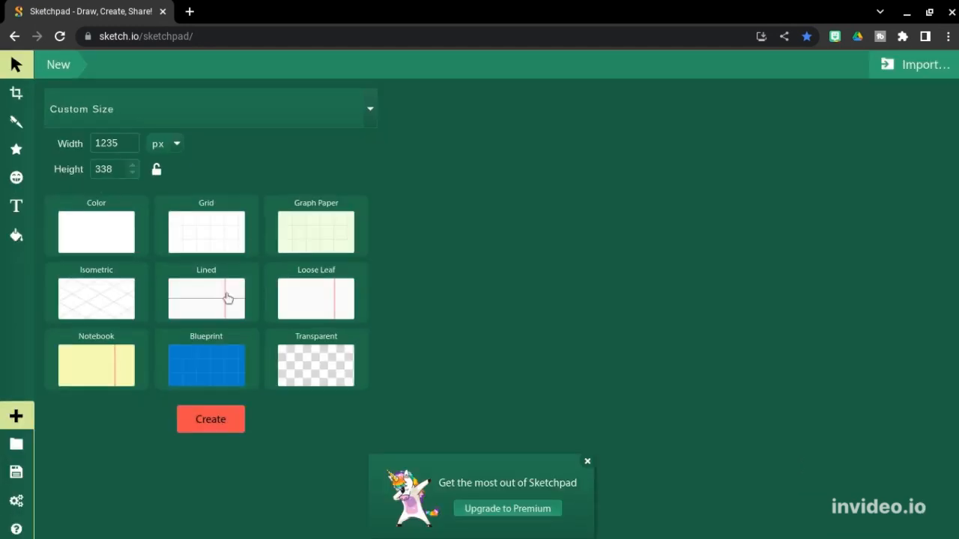
{"action": "left_click", "coordinate": [212, 416]}
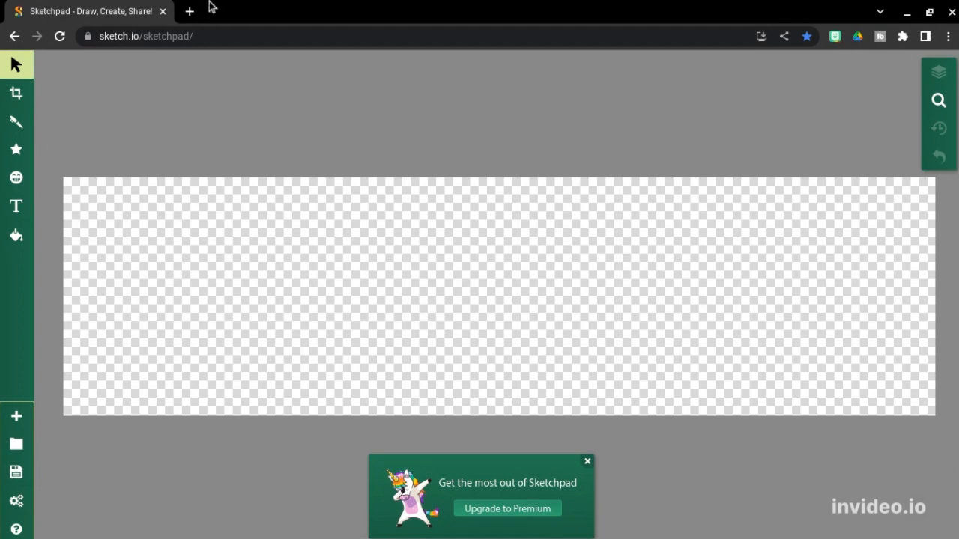
Step: Search Google for 'galaxy' in a new browser tab
{"action": "left_click", "coordinate": [191, 11]}
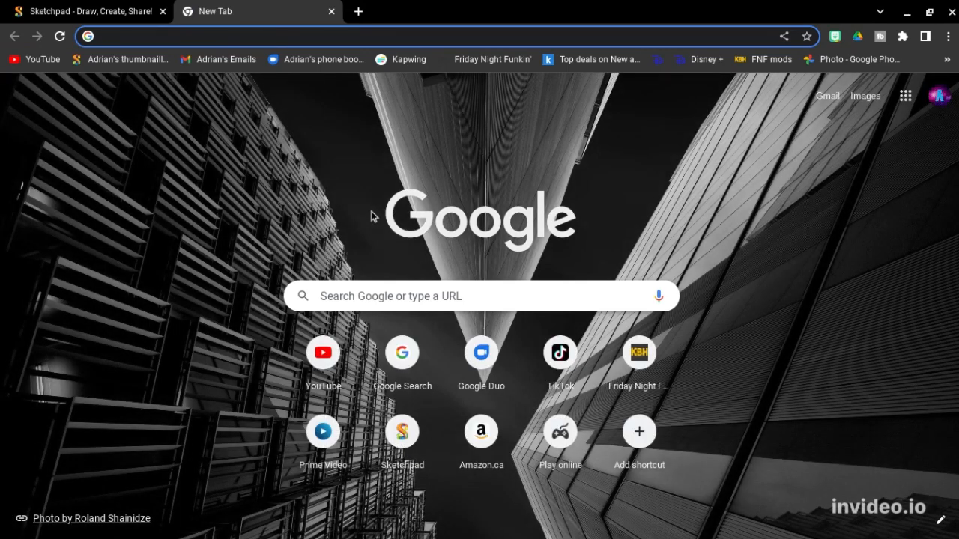
{"action": "type", "text": "g"}
{"action": "key", "text": "BackSpace"}
{"action": "type", "text": "ga"}
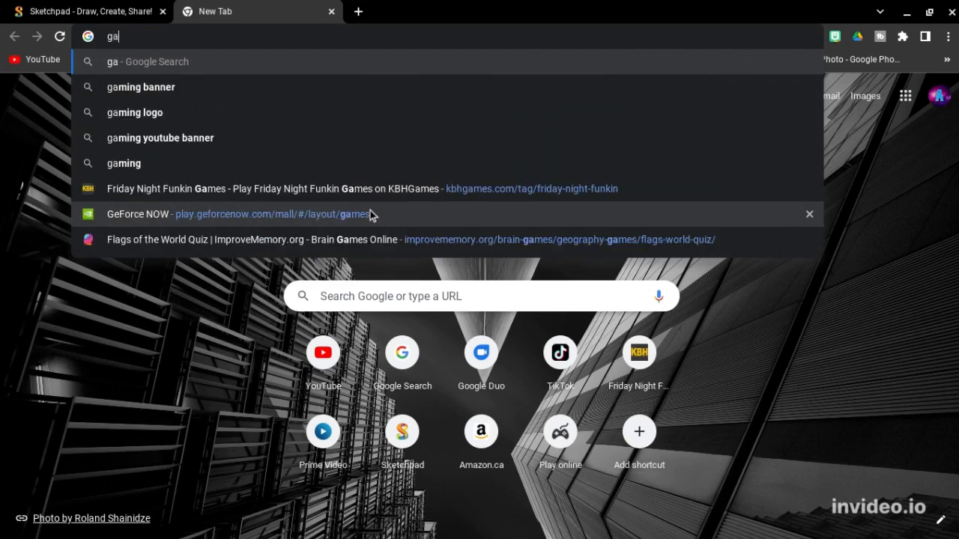
{"action": "type", "text": "laxy"}
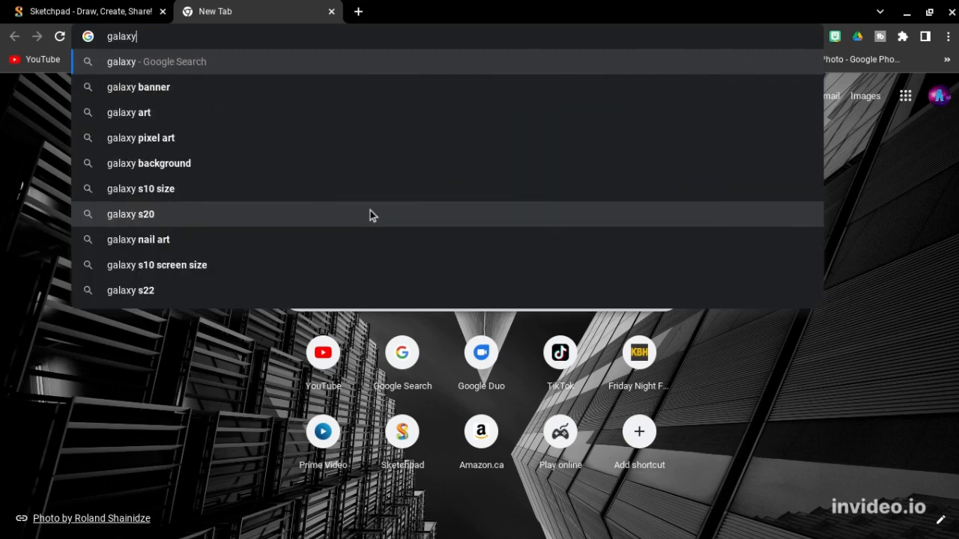
{"action": "key", "text": "Return"}
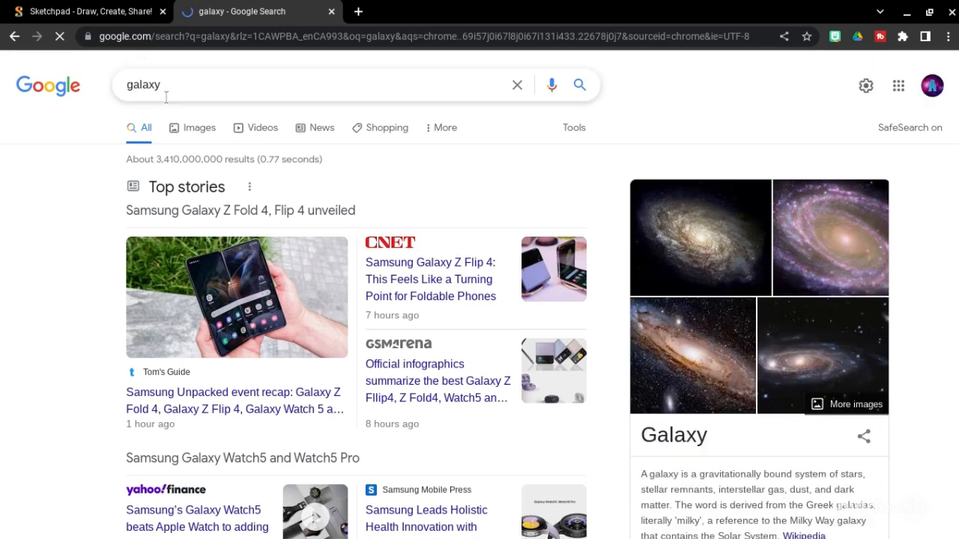
Step: Copy the Fingertip Galaxy picture from Google Images and return to the Sketchpad tab
{"action": "left_click", "coordinate": [180, 127]}
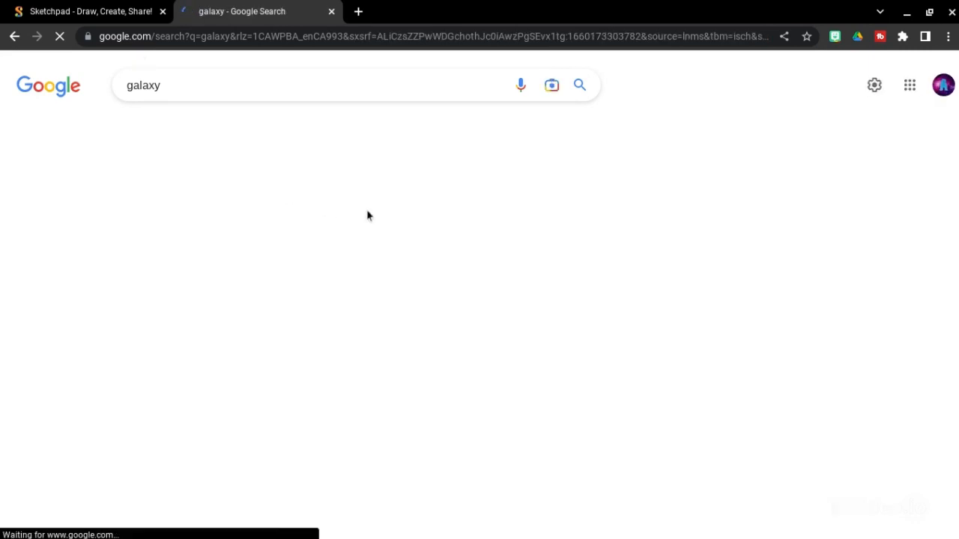
{"action": "scroll", "coordinate": [409, 282], "scroll_direction": "down", "scroll_amount": 1}
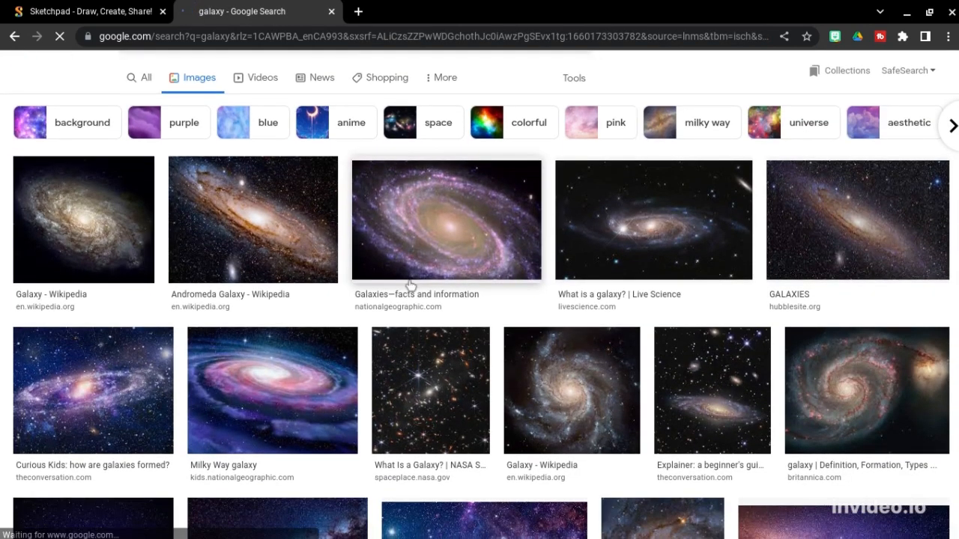
{"action": "scroll", "coordinate": [410, 284], "scroll_direction": "down", "scroll_amount": 5}
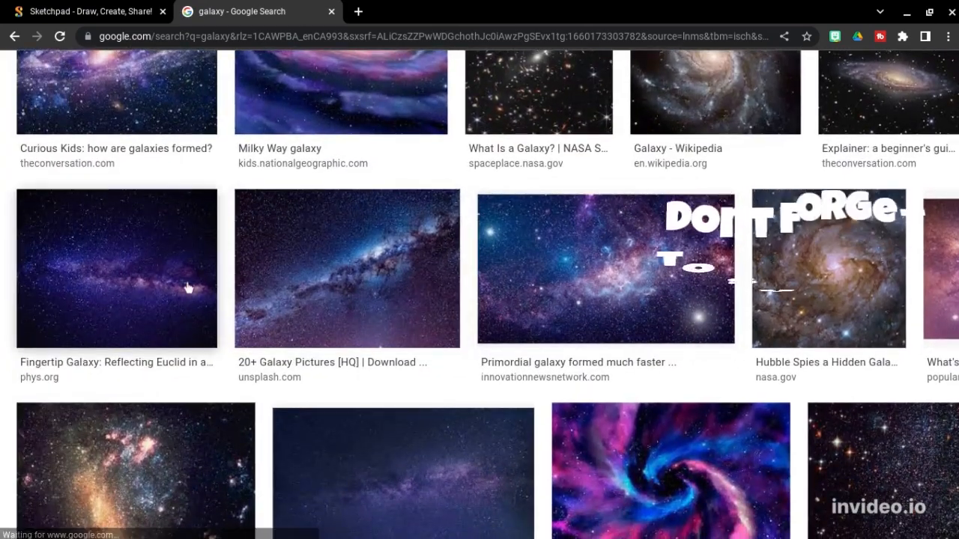
{"action": "left_click", "coordinate": [187, 288]}
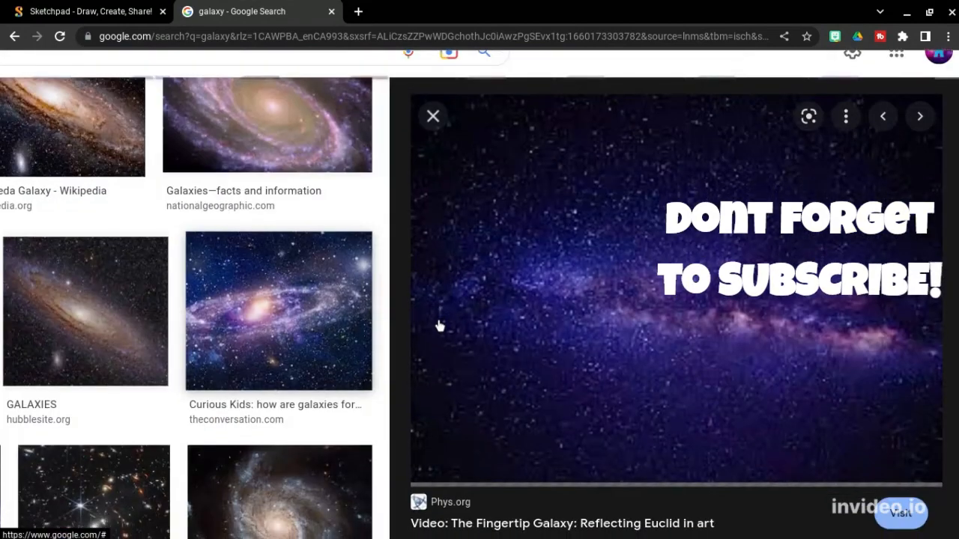
{"action": "right_click", "coordinate": [609, 337]}
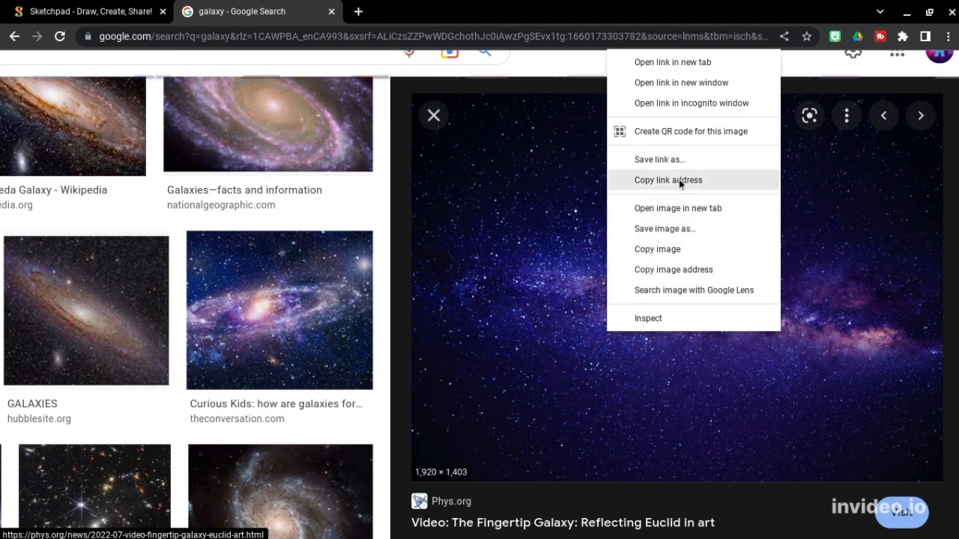
{"action": "left_click", "coordinate": [676, 253]}
{"action": "left_click", "coordinate": [79, 11]}
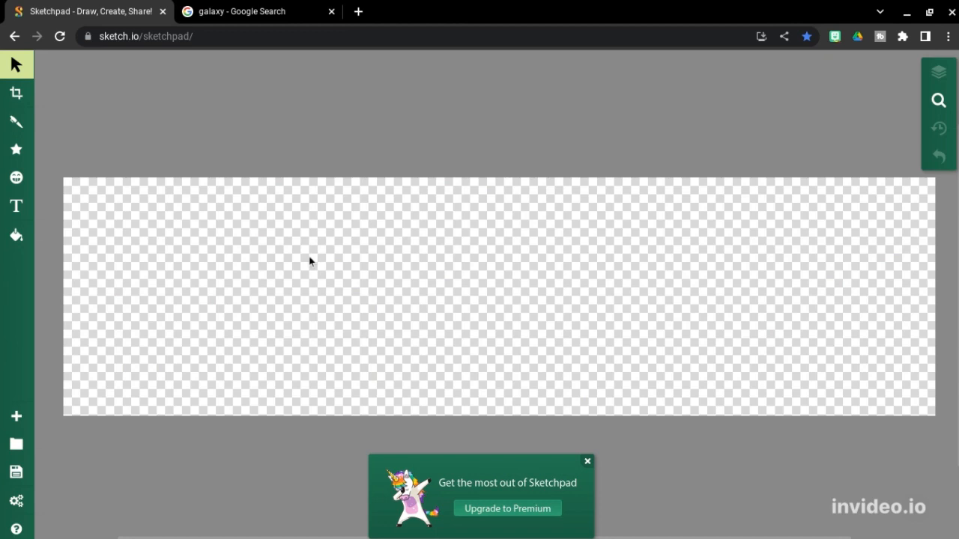
Step: Paste the galaxy picture and stretch it leftward and downward over the canvas
{"action": "key", "text": "ctrl+v"}
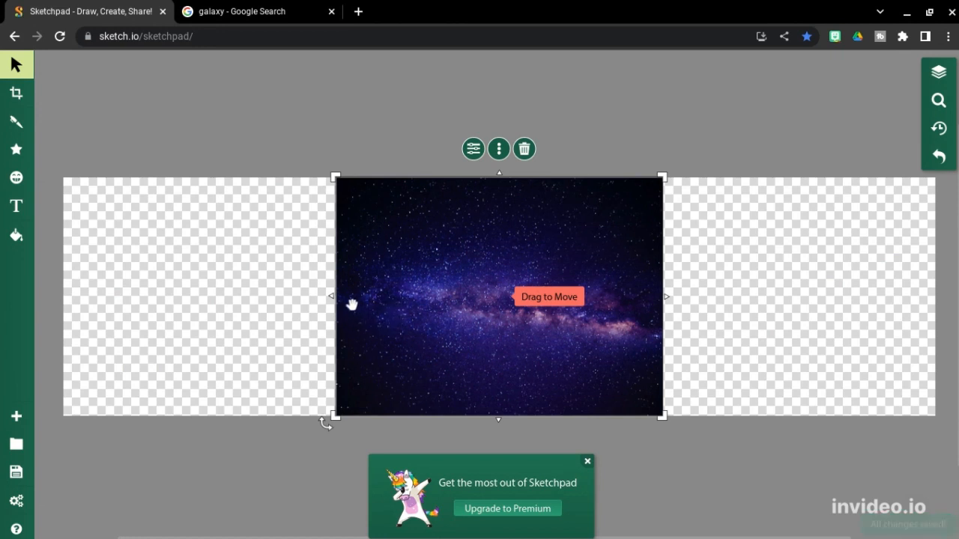
{"action": "left_click_drag", "start_coordinate": [333, 296], "coordinate": [88, 296]}
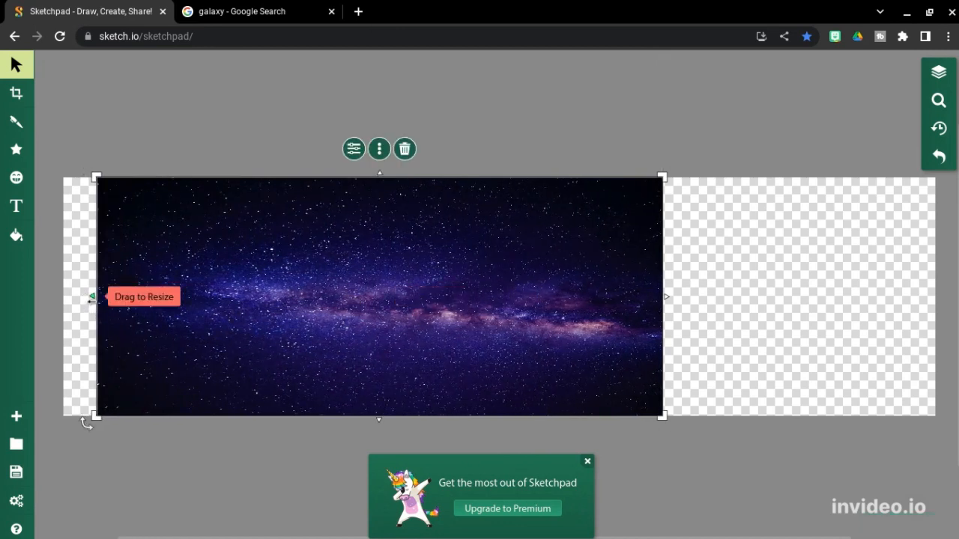
{"action": "left_click_drag", "start_coordinate": [93, 296], "coordinate": [59, 297]}
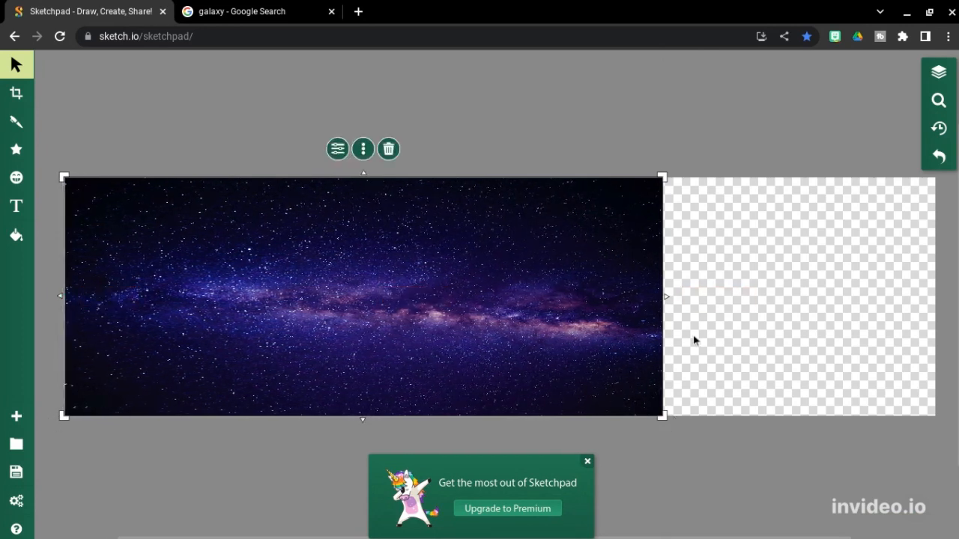
{"action": "left_click_drag", "start_coordinate": [597, 345], "coordinate": [691, 346]}
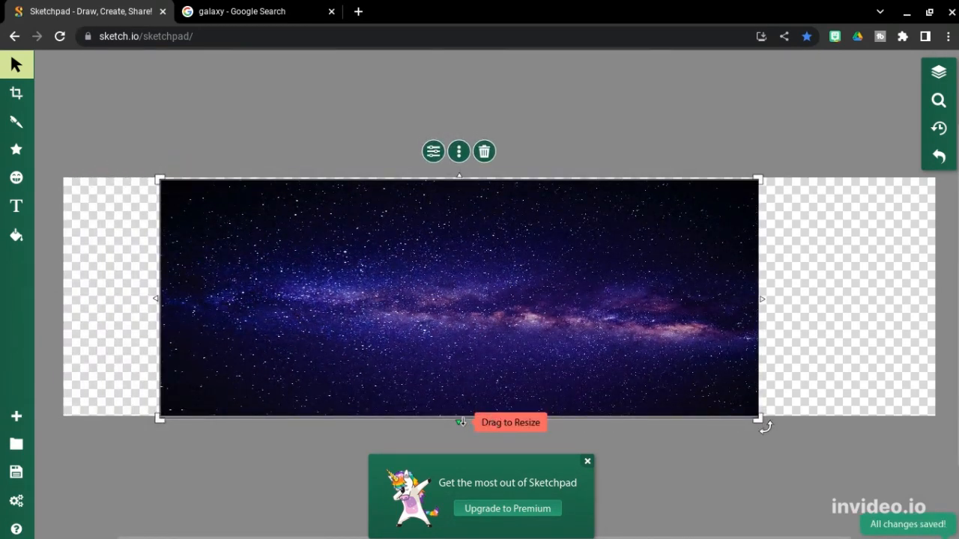
{"action": "left_click_drag", "start_coordinate": [460, 421], "coordinate": [459, 536]}
{"action": "left_click_drag", "start_coordinate": [551, 380], "coordinate": [570, 327]}
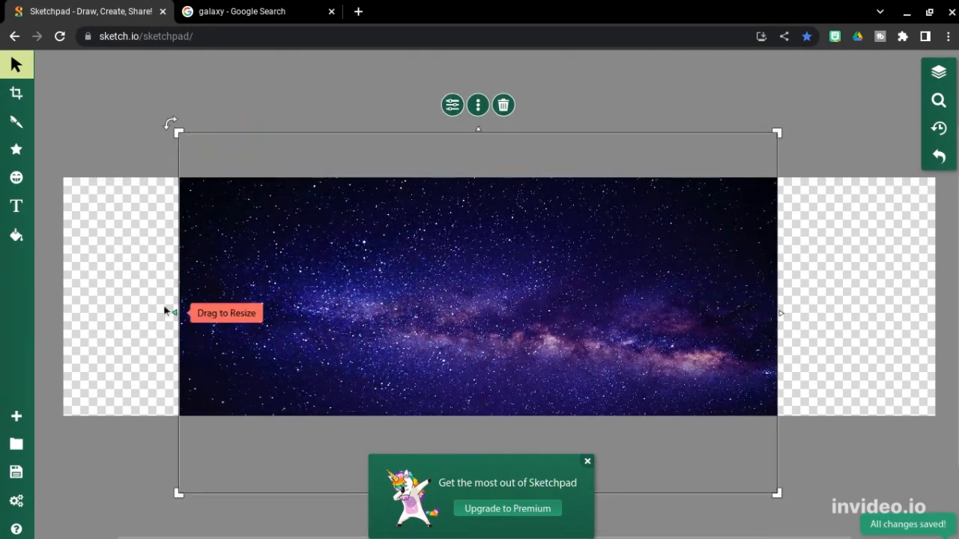
Step: Stretch the picture past the left, right and top edges to 750 px tall, closing the upgrade ad
{"action": "left_click_drag", "start_coordinate": [173, 311], "coordinate": [68, 307]}
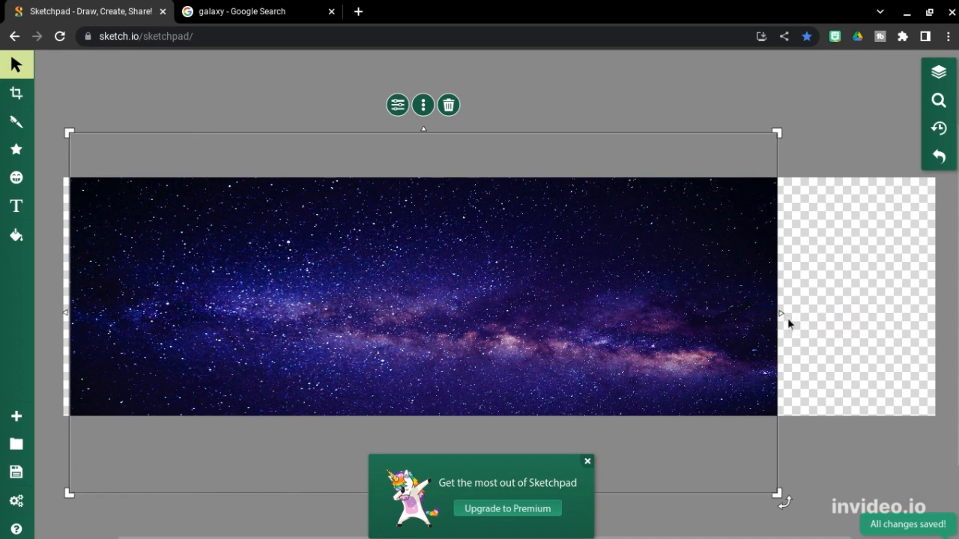
{"action": "left_click_drag", "start_coordinate": [780, 313], "coordinate": [935, 314]}
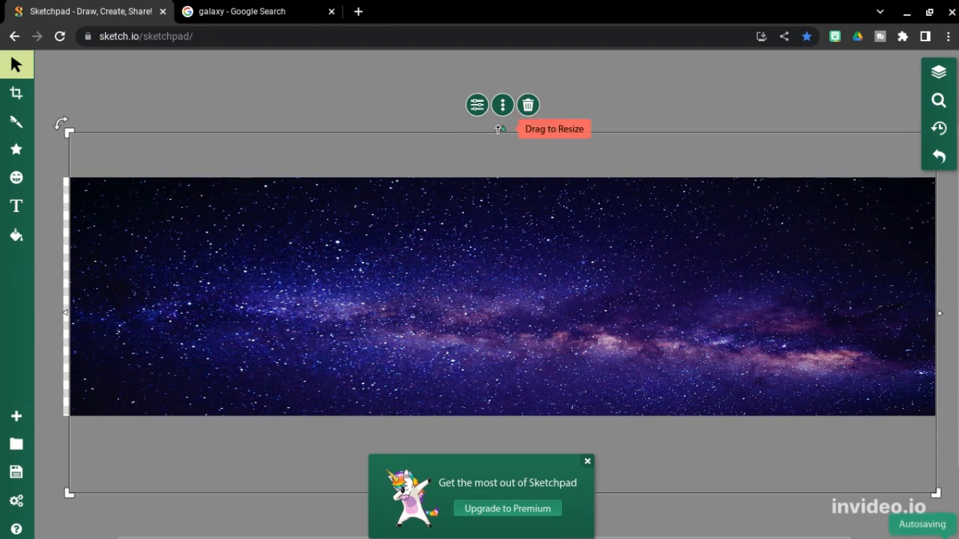
{"action": "left_click_drag", "start_coordinate": [498, 129], "coordinate": [499, 9]}
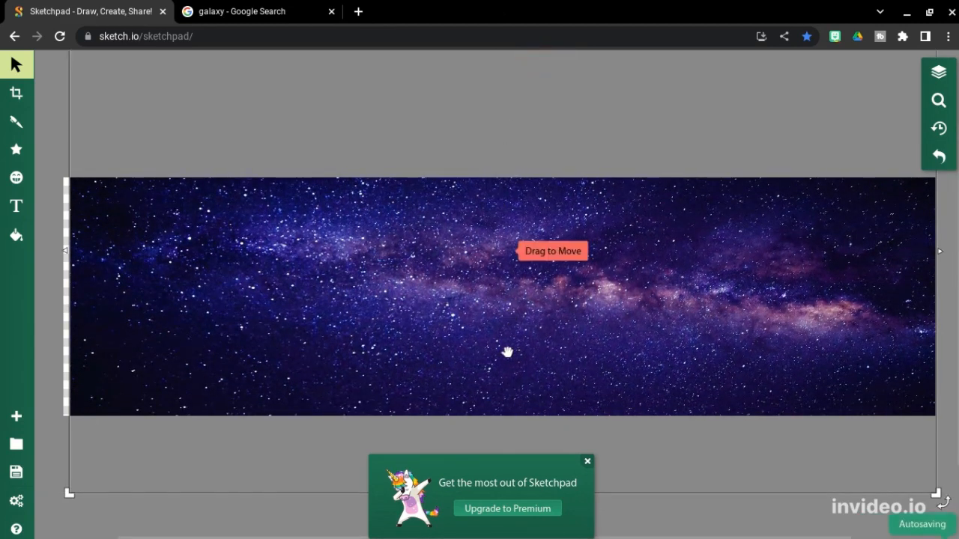
{"action": "left_click", "coordinate": [587, 461]}
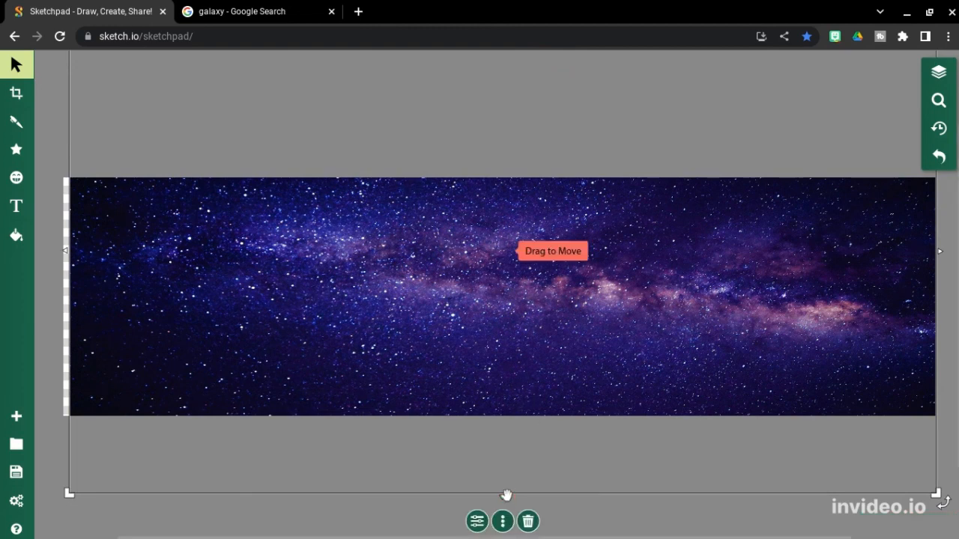
{"action": "left_click_drag", "start_coordinate": [504, 496], "coordinate": [503, 537]}
{"action": "left_click", "coordinate": [569, 509]}
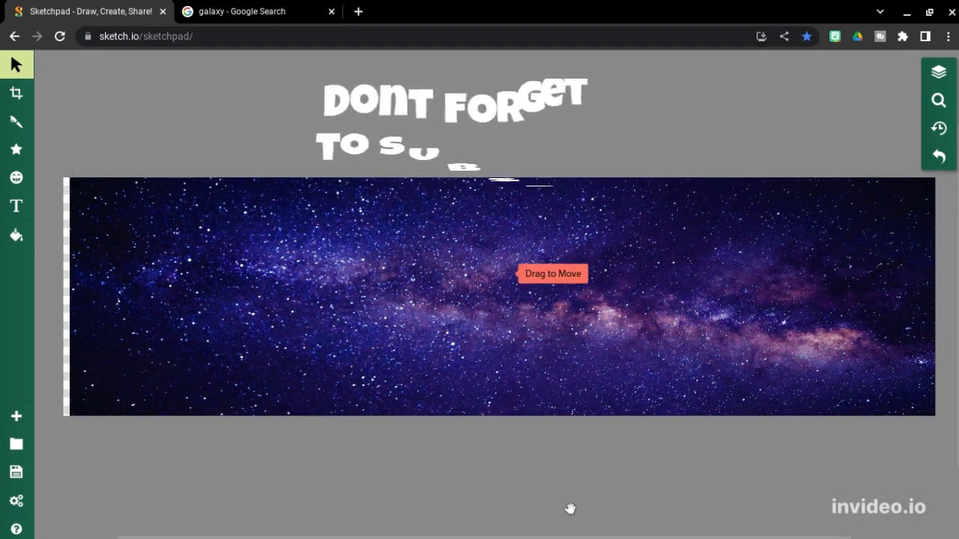
{"action": "scroll", "coordinate": [570, 509], "scroll_direction": "up", "scroll_amount": 1}
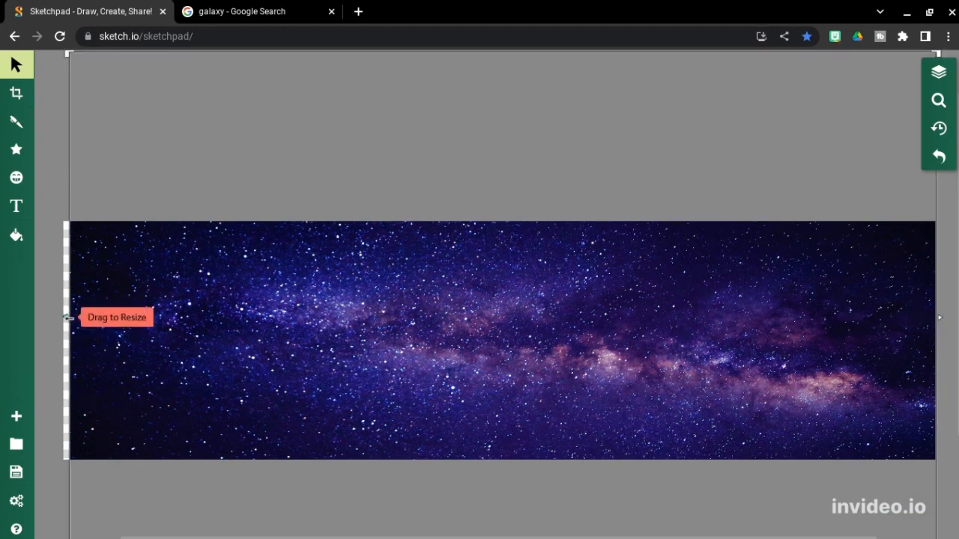
{"action": "left_click_drag", "start_coordinate": [66, 317], "coordinate": [59, 318]}
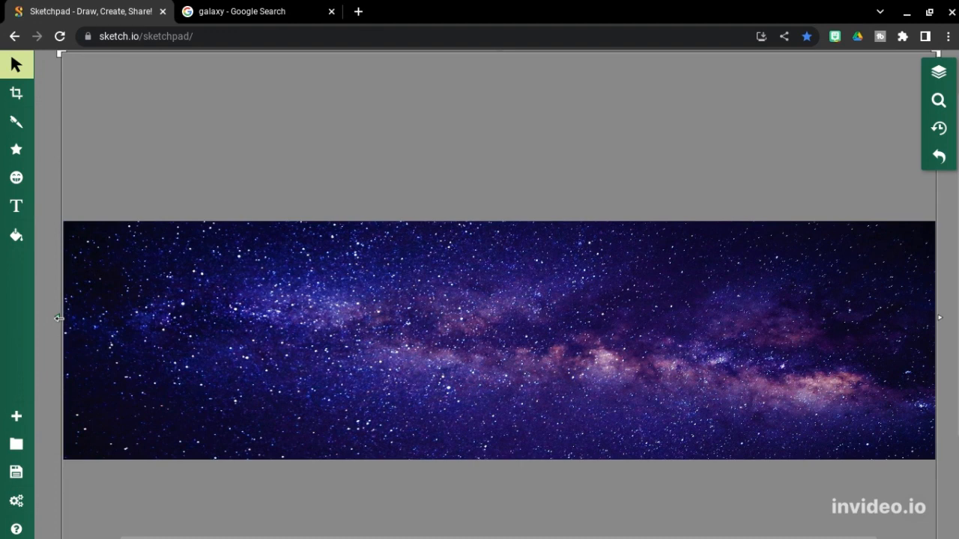
{"action": "right_click", "coordinate": [352, 323]}
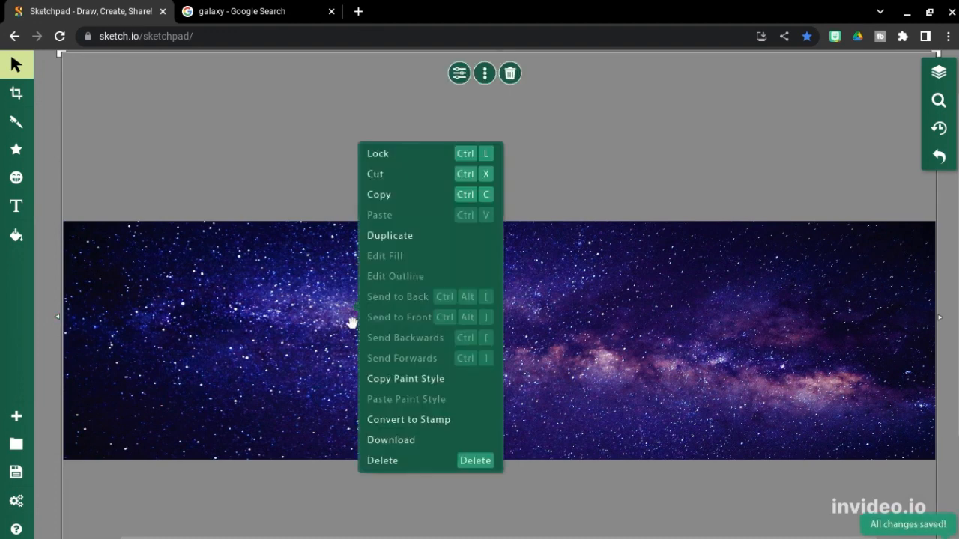
{"action": "left_click", "coordinate": [439, 163]}
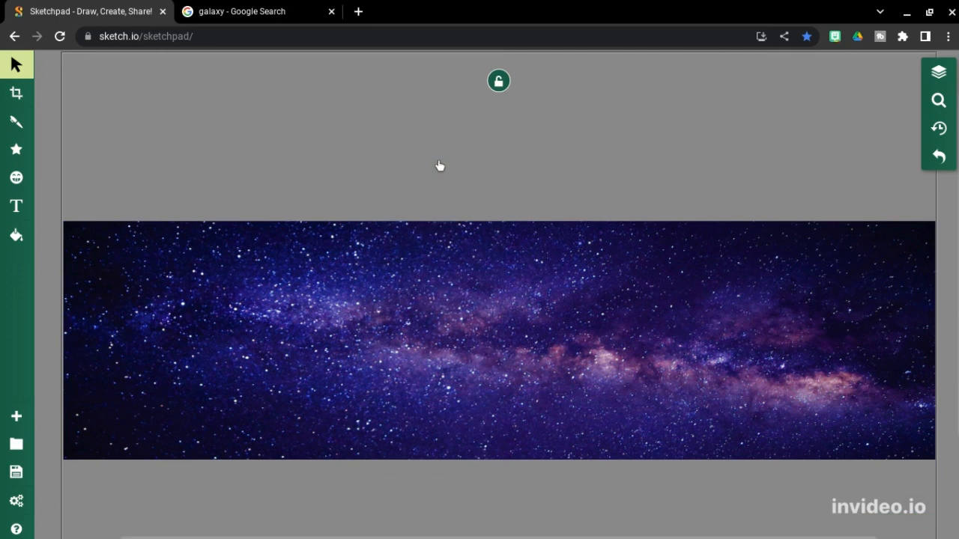
{"action": "left_click", "coordinate": [475, 182]}
{"action": "left_click_drag", "start_coordinate": [672, 332], "coordinate": [444, 234]}
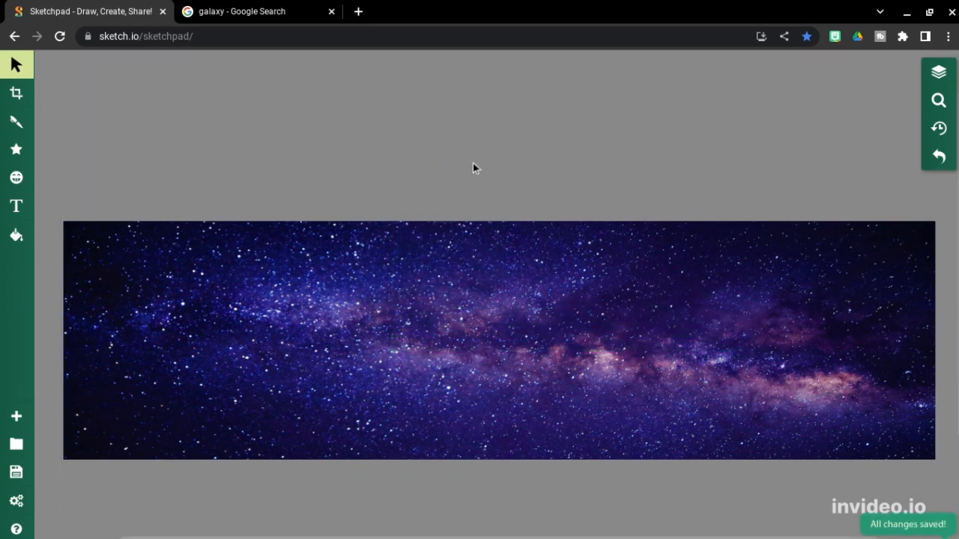
{"action": "scroll", "coordinate": [473, 164], "scroll_direction": "up", "scroll_amount": 1}
{"action": "scroll", "coordinate": [473, 167], "scroll_direction": "down", "scroll_amount": 4}
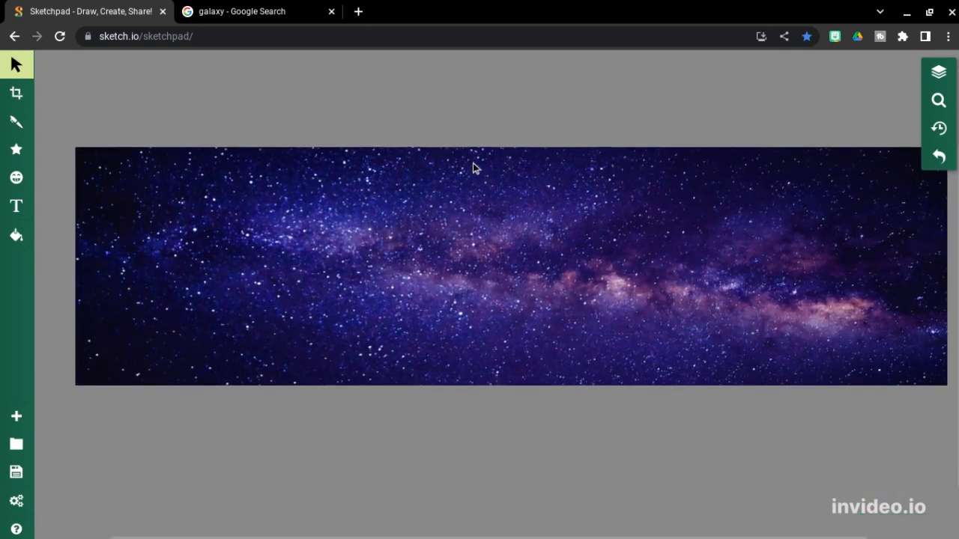
{"action": "scroll", "coordinate": [473, 165], "scroll_direction": "down", "scroll_amount": 2}
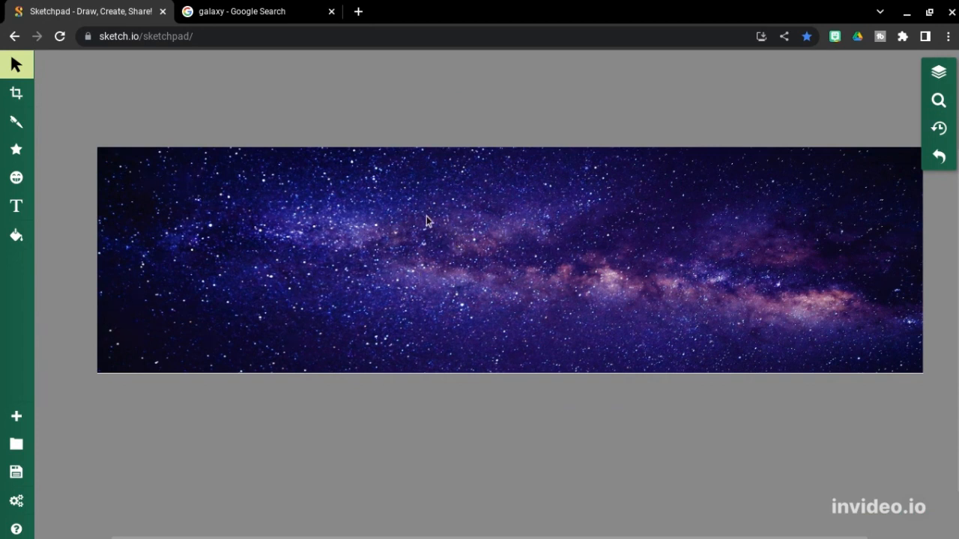
Step: Load the person's portrait from the phone photos folder onto the banner
{"action": "left_click", "coordinate": [17, 177]}
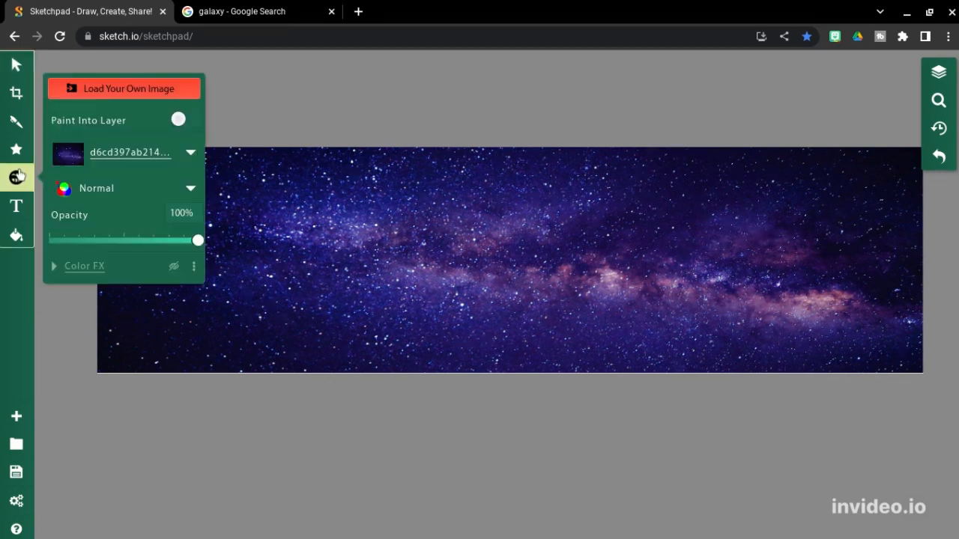
{"action": "left_click", "coordinate": [151, 96]}
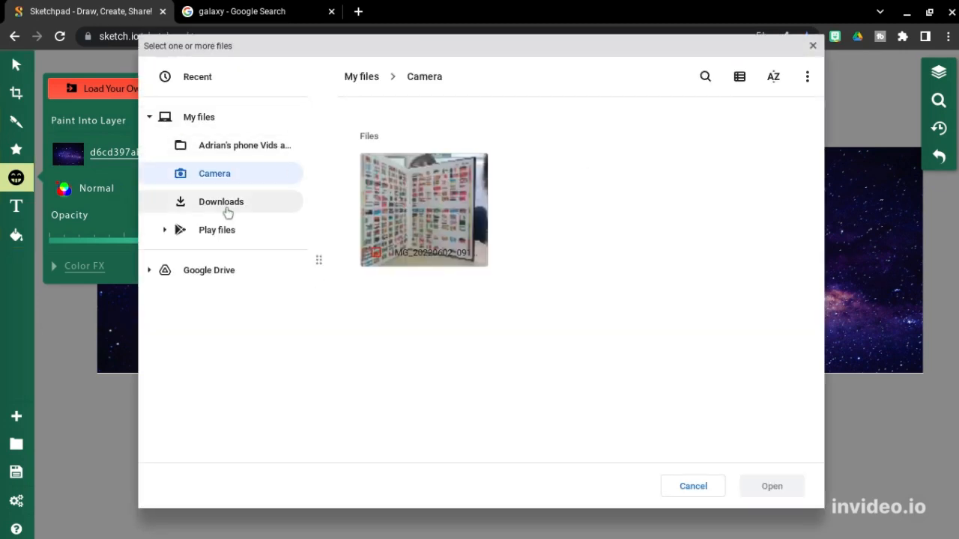
{"action": "left_click", "coordinate": [268, 154]}
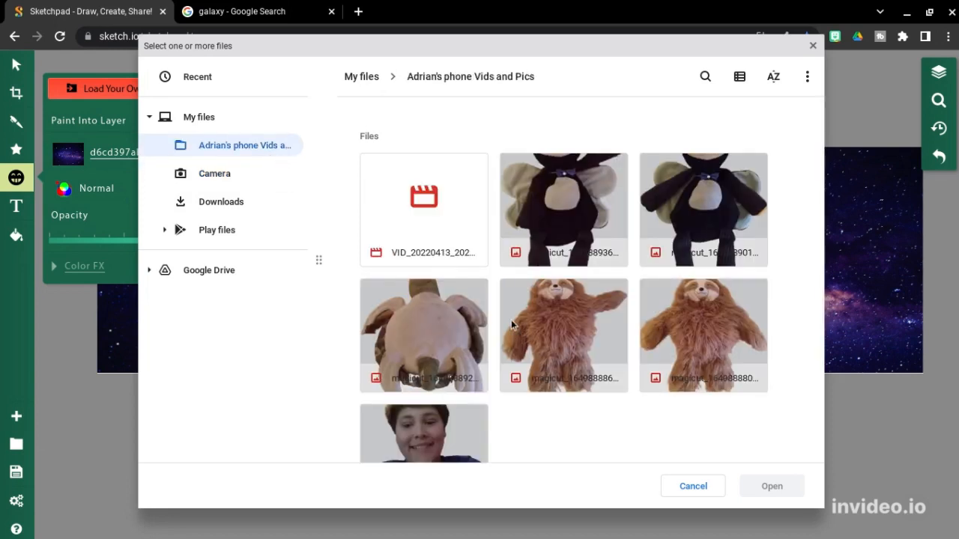
{"action": "scroll", "coordinate": [522, 290], "scroll_direction": "down", "scroll_amount": 2}
{"action": "left_click", "coordinate": [445, 301]}
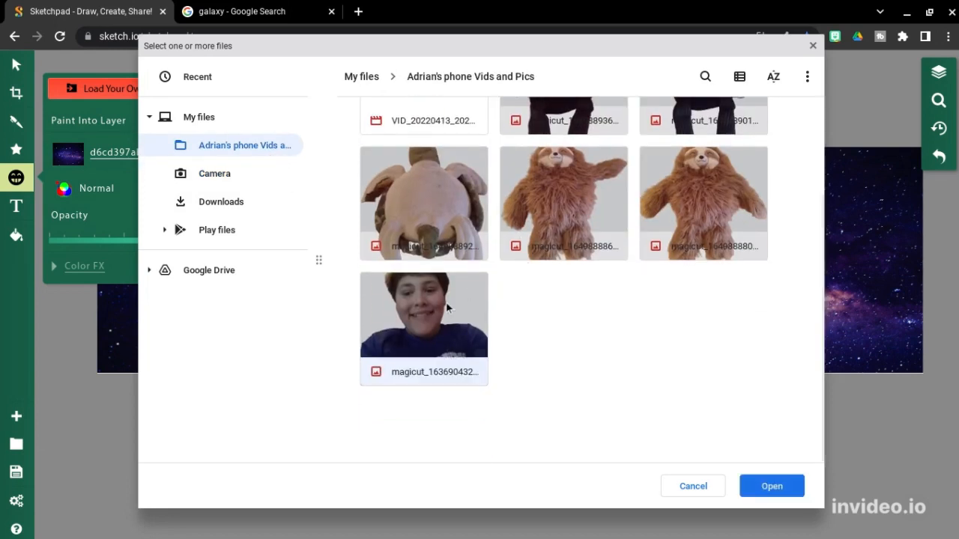
{"action": "left_click", "coordinate": [771, 486]}
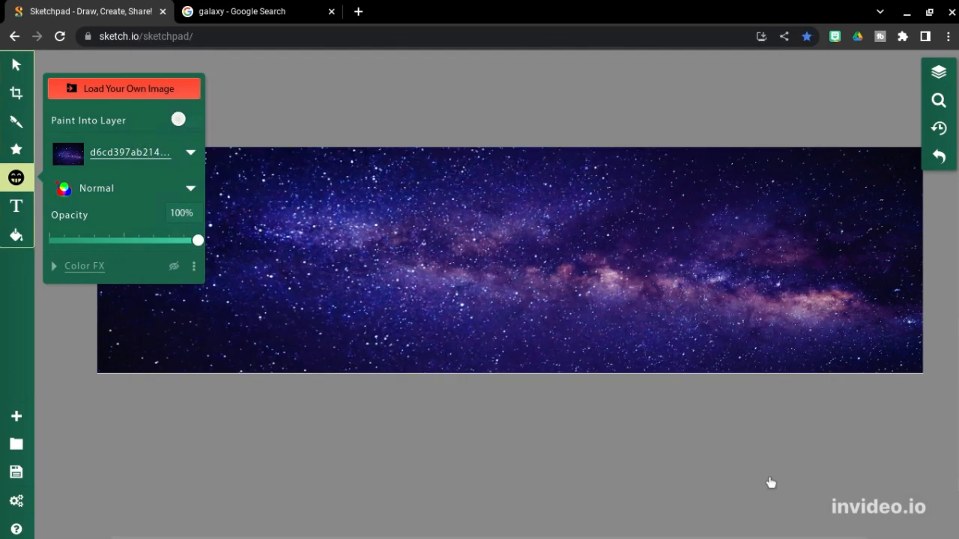
Step: Enlarge the portrait slightly and nudge it right and down
{"action": "left_click", "coordinate": [16, 66]}
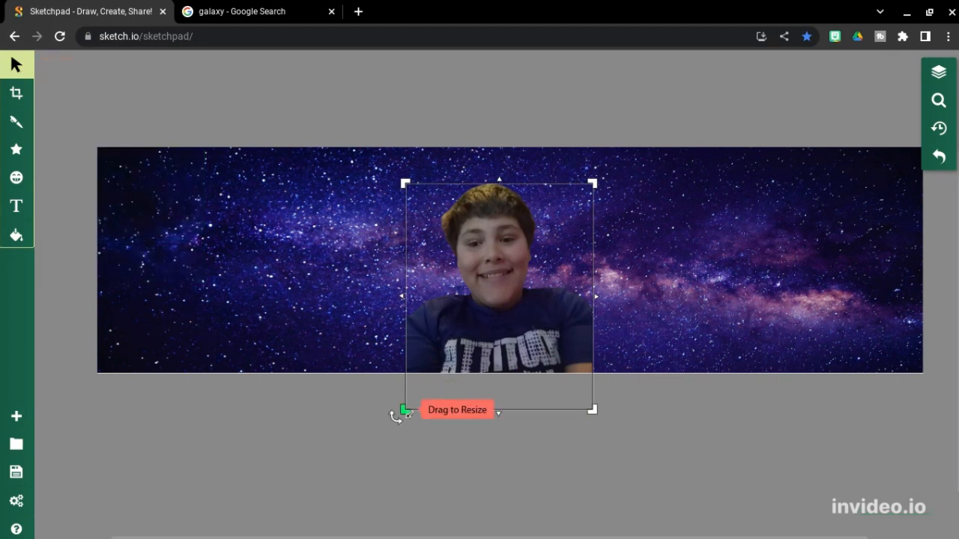
{"action": "left_click_drag", "start_coordinate": [405, 410], "coordinate": [390, 429]}
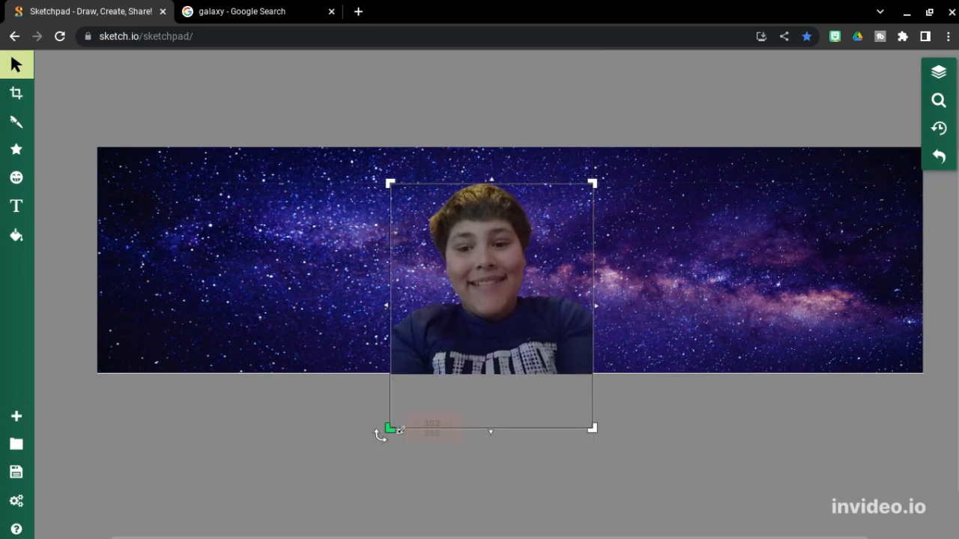
{"action": "left_click_drag", "start_coordinate": [490, 376], "coordinate": [499, 388]}
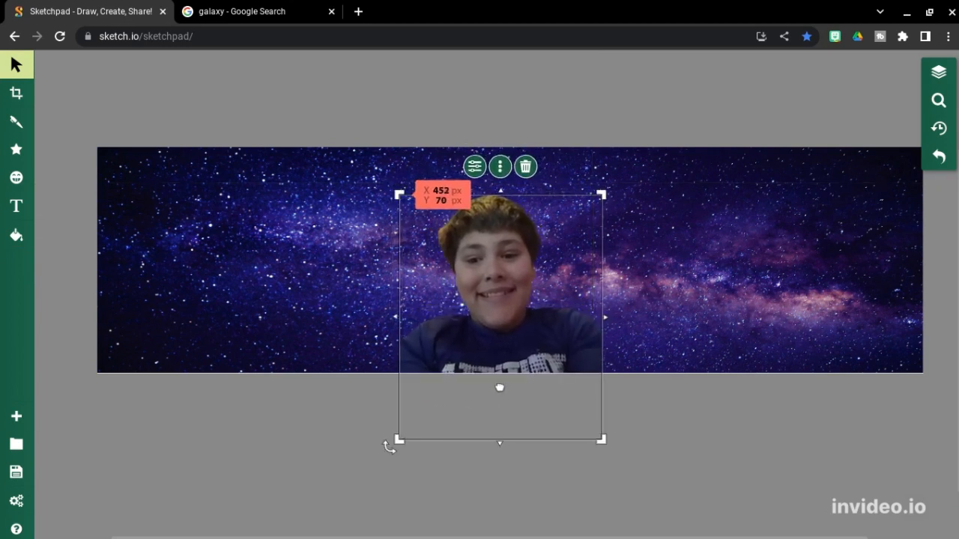
{"action": "left_click", "coordinate": [297, 314]}
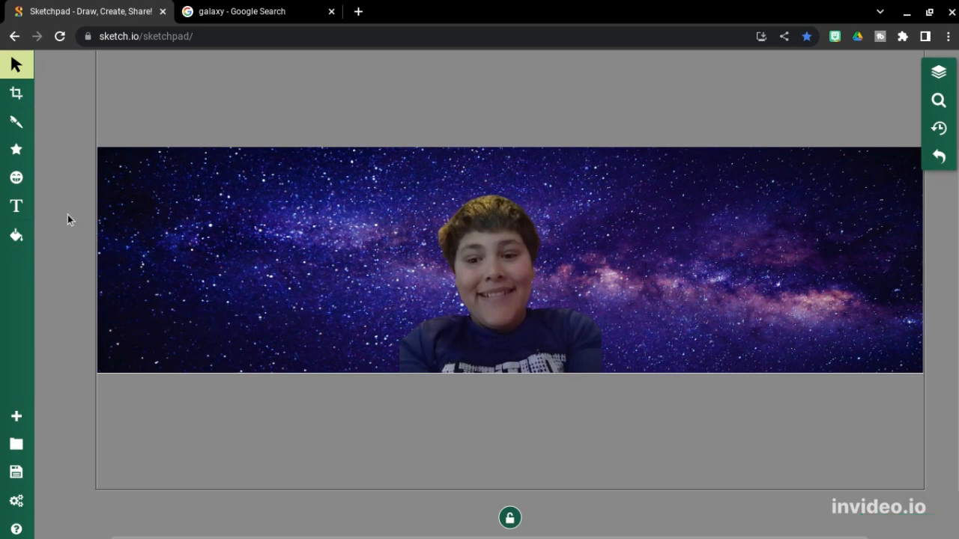
Step: Change the Fancy Text font from Source Sans Pro to Acme
{"action": "left_click", "coordinate": [18, 206]}
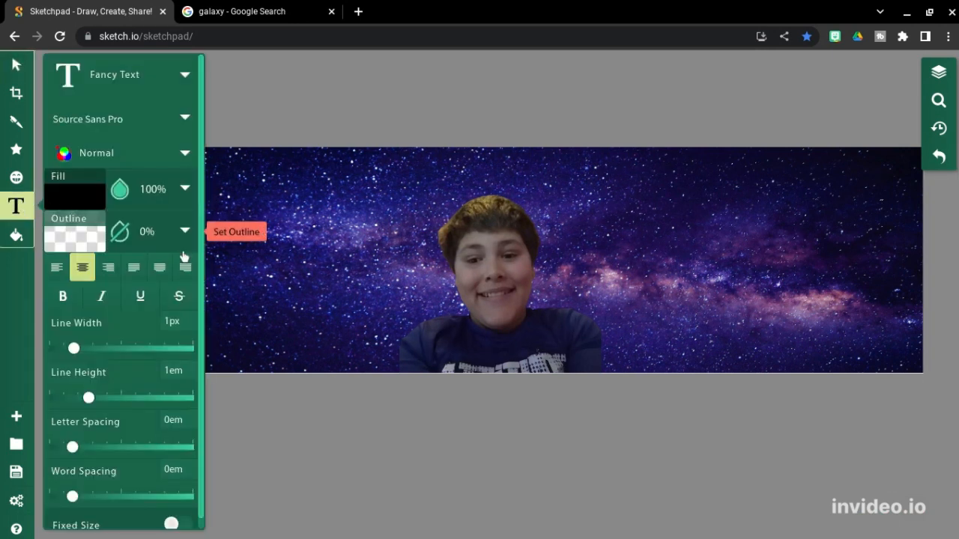
{"action": "left_click", "coordinate": [186, 122]}
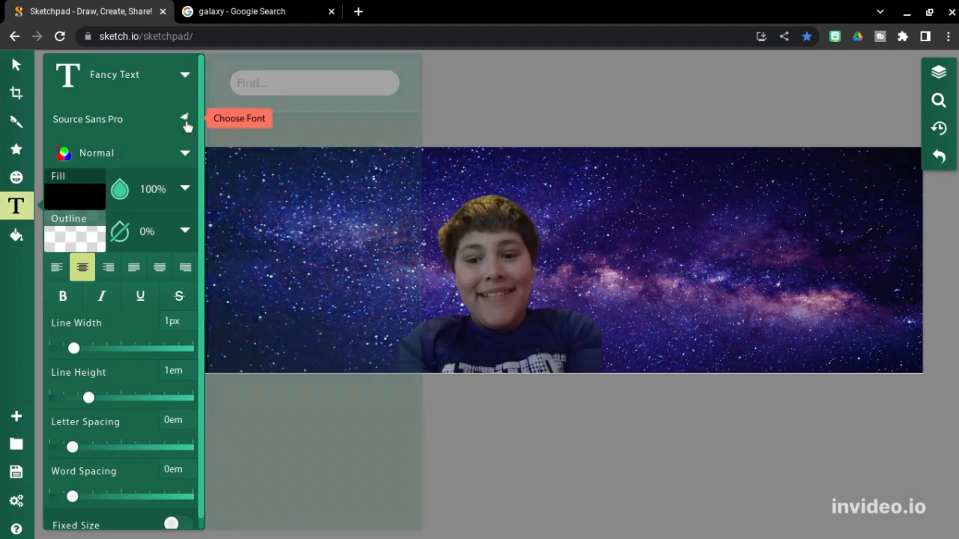
{"action": "scroll", "coordinate": [274, 196], "scroll_direction": "down", "scroll_amount": 2}
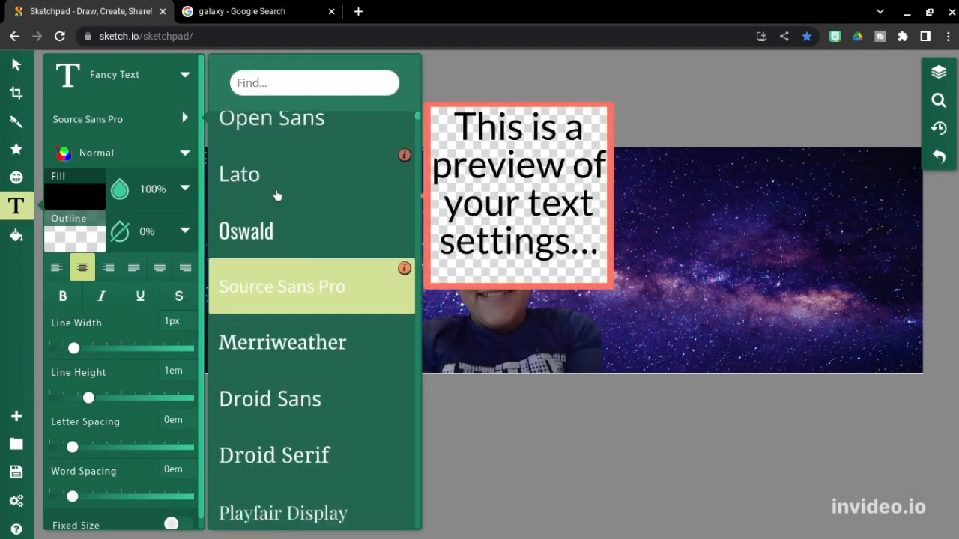
{"action": "scroll", "coordinate": [274, 194], "scroll_direction": "down", "scroll_amount": 3}
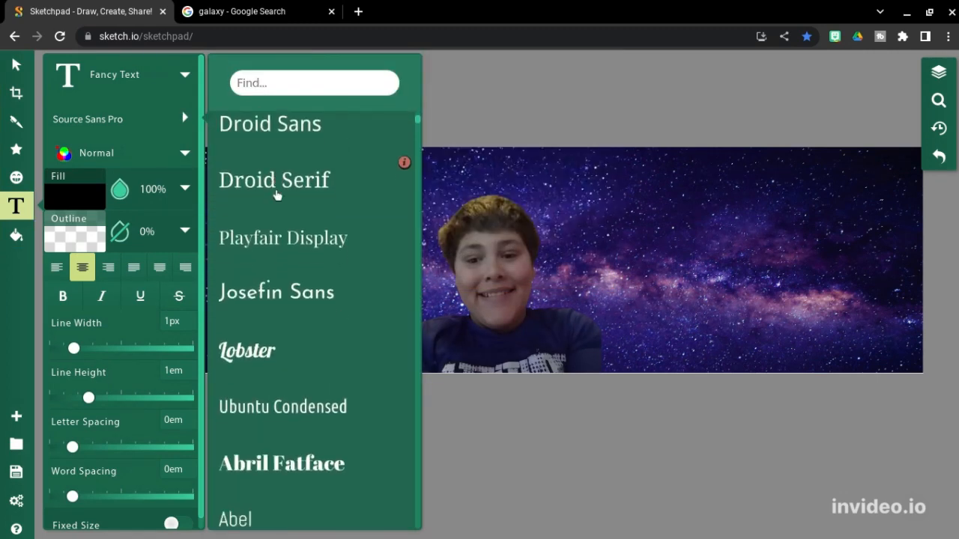
{"action": "scroll", "coordinate": [277, 196], "scroll_direction": "up", "scroll_amount": 5}
{"action": "scroll", "coordinate": [276, 196], "scroll_direction": "down", "scroll_amount": 4}
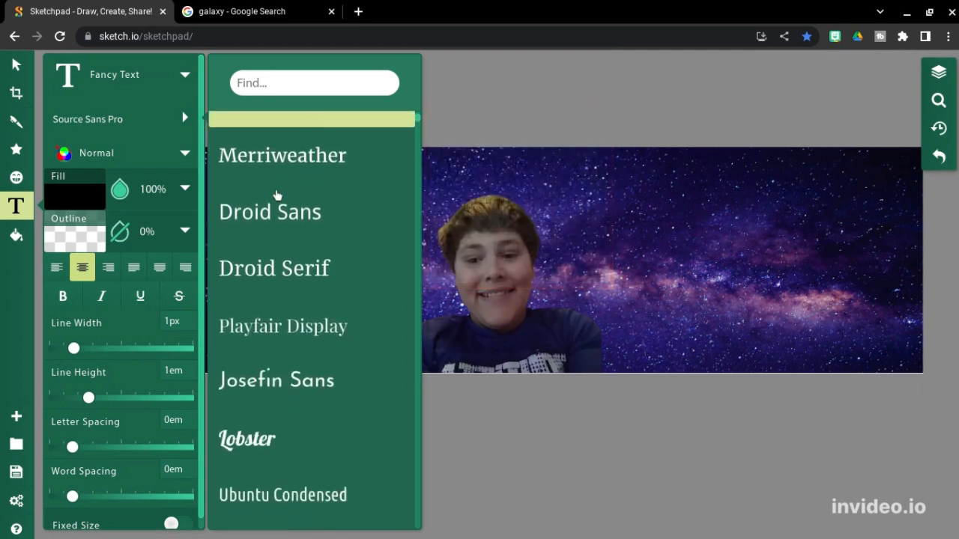
{"action": "scroll", "coordinate": [276, 196], "scroll_direction": "down", "scroll_amount": 4}
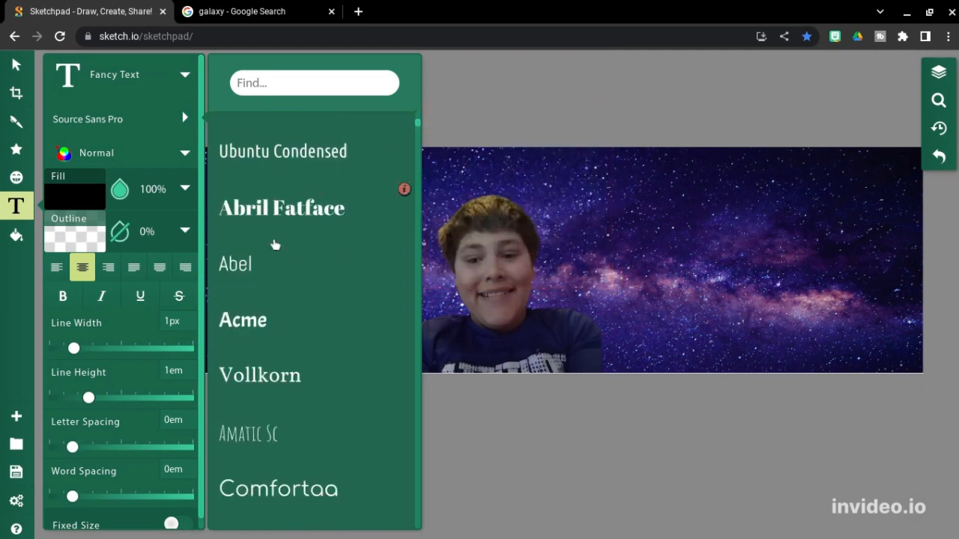
{"action": "left_click", "coordinate": [266, 319]}
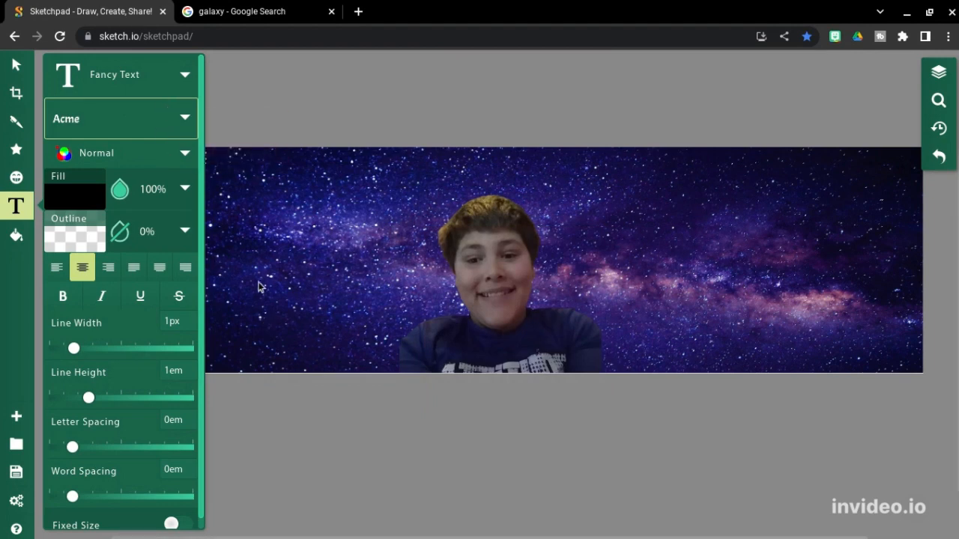
{"action": "left_click", "coordinate": [17, 69]}
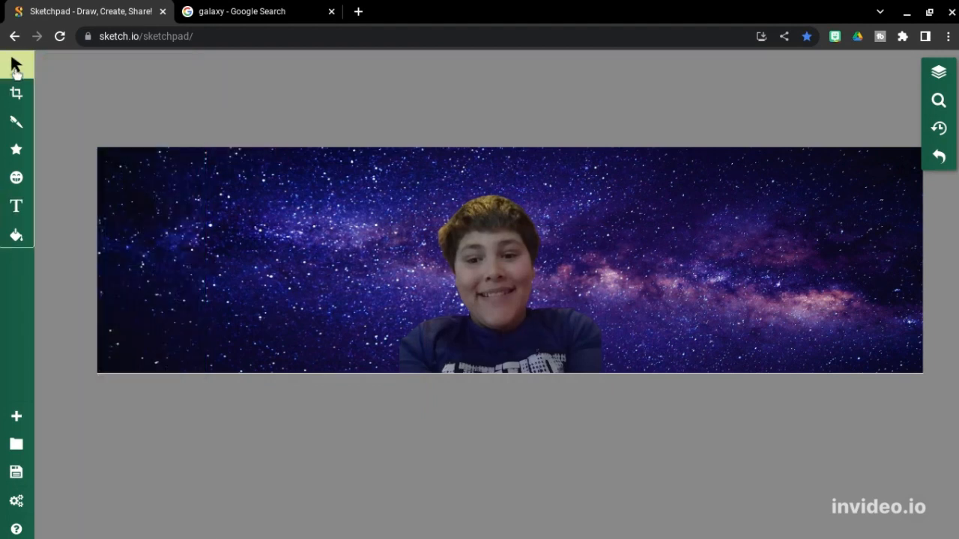
{"action": "left_click", "coordinate": [17, 206]}
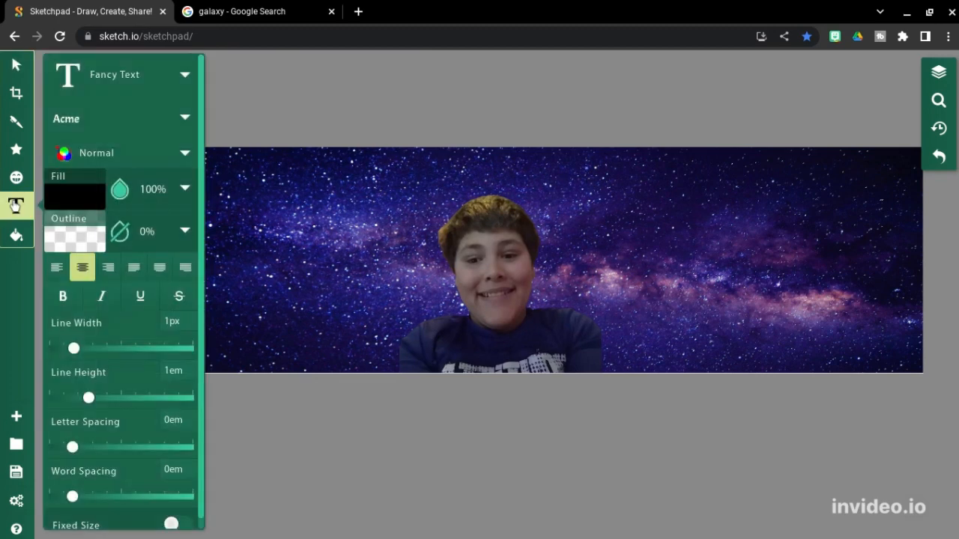
Step: Add a text box left of the face, replacing the placeholder with the person's first name
{"action": "left_click", "coordinate": [263, 257]}
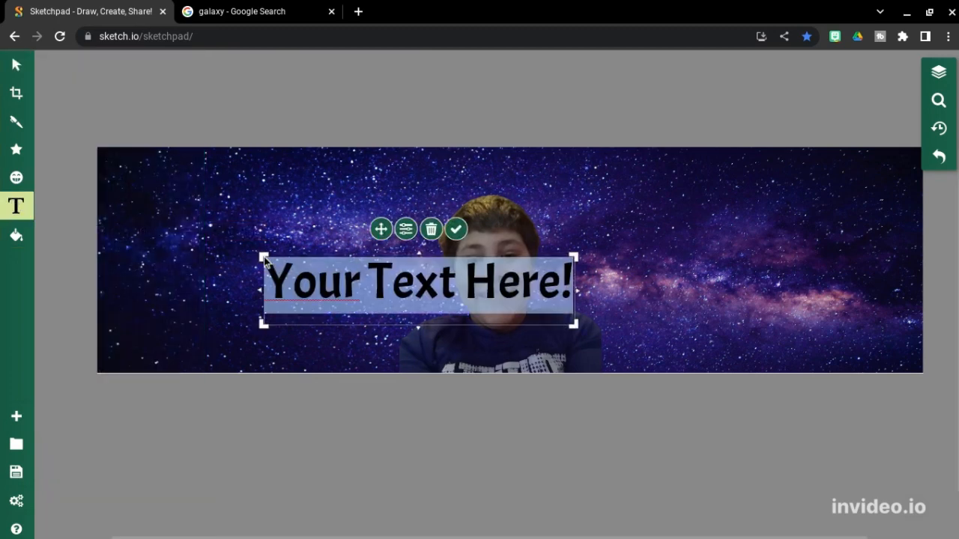
{"action": "key", "text": "BackSpace"}
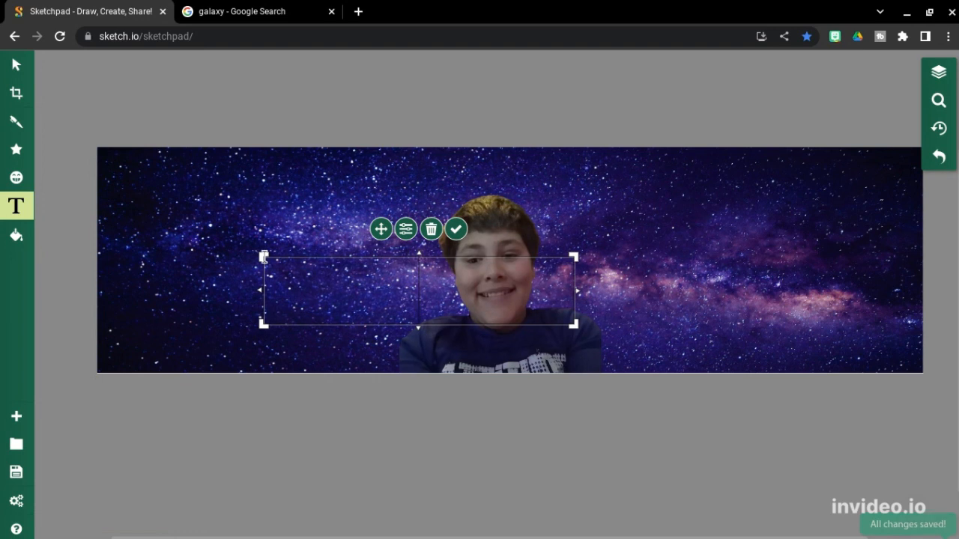
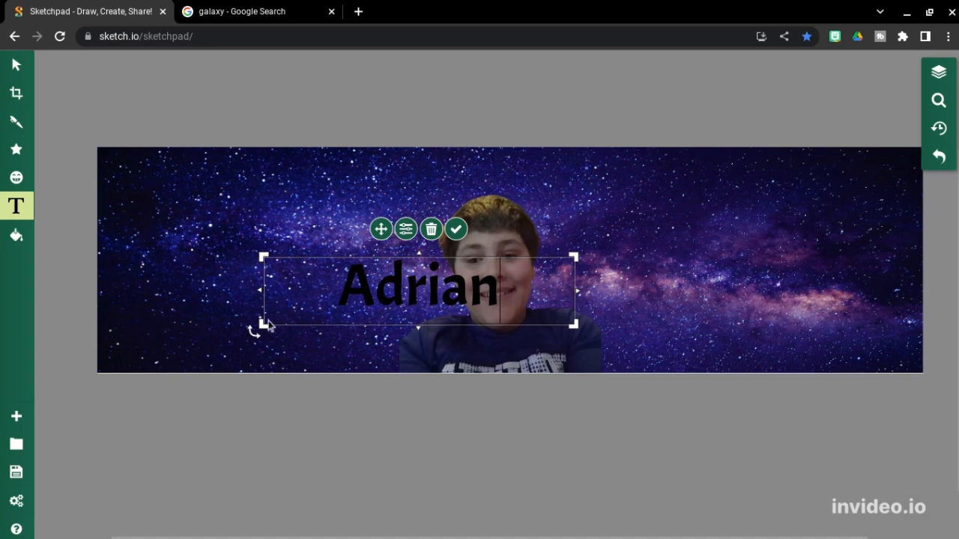
{"action": "left_click", "coordinate": [16, 65]}
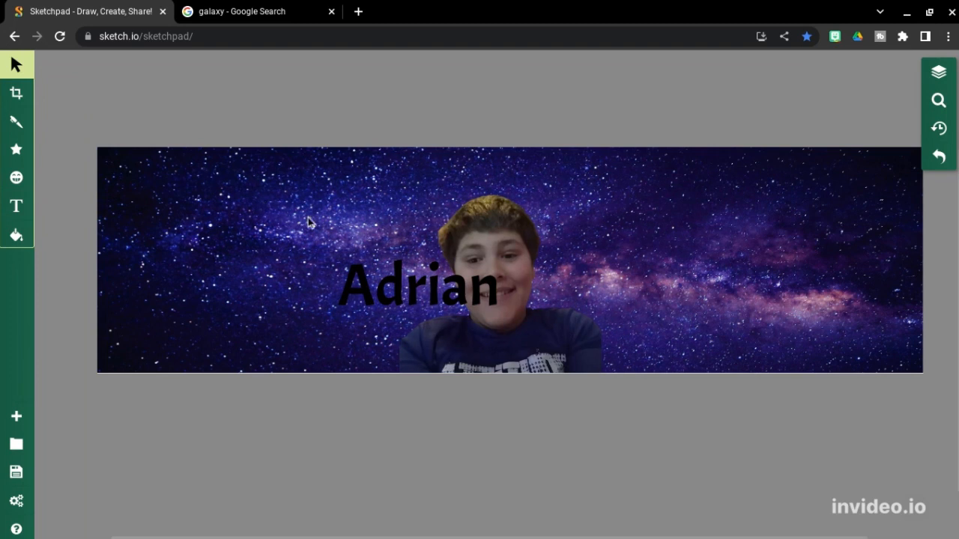
Step: Enlarge the name text and move it to the banner's lower-left beside the photo
{"action": "left_click_drag", "start_coordinate": [366, 279], "coordinate": [246, 320]}
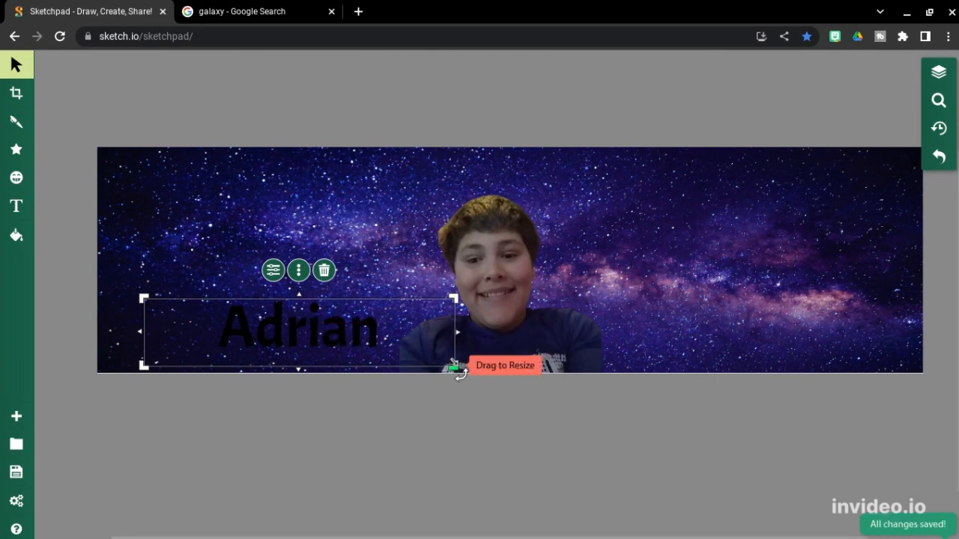
{"action": "left_click_drag", "start_coordinate": [454, 365], "coordinate": [476, 378]}
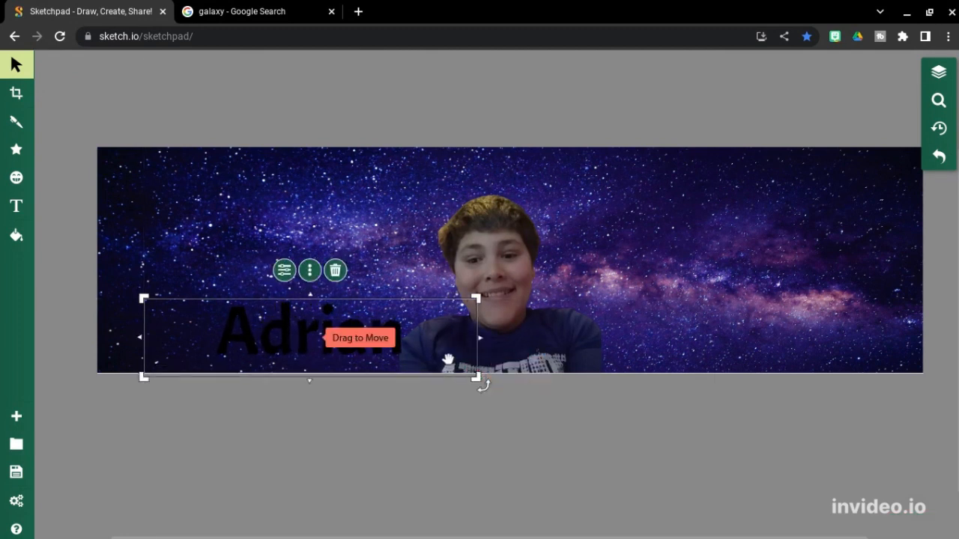
{"action": "left_click_drag", "start_coordinate": [414, 345], "coordinate": [396, 352]}
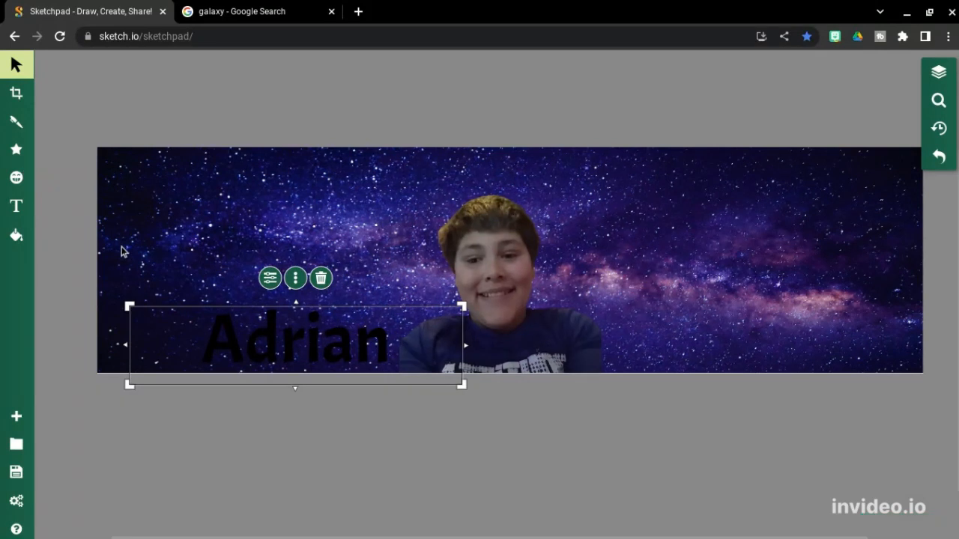
{"action": "left_click", "coordinate": [517, 300]}
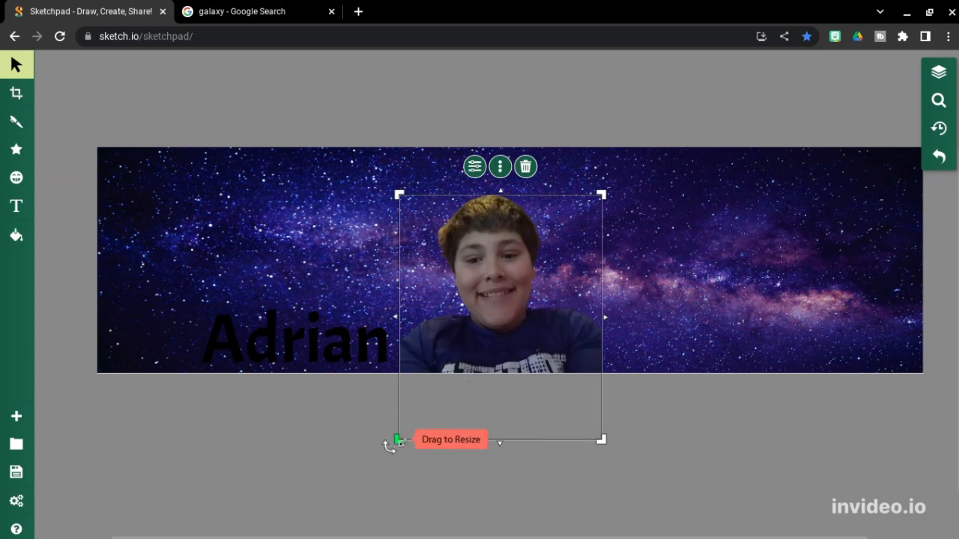
Step: Shrink the portrait to fit the banner height and raise the name text slightly
{"action": "left_click_drag", "start_coordinate": [398, 441], "coordinate": [486, 362]}
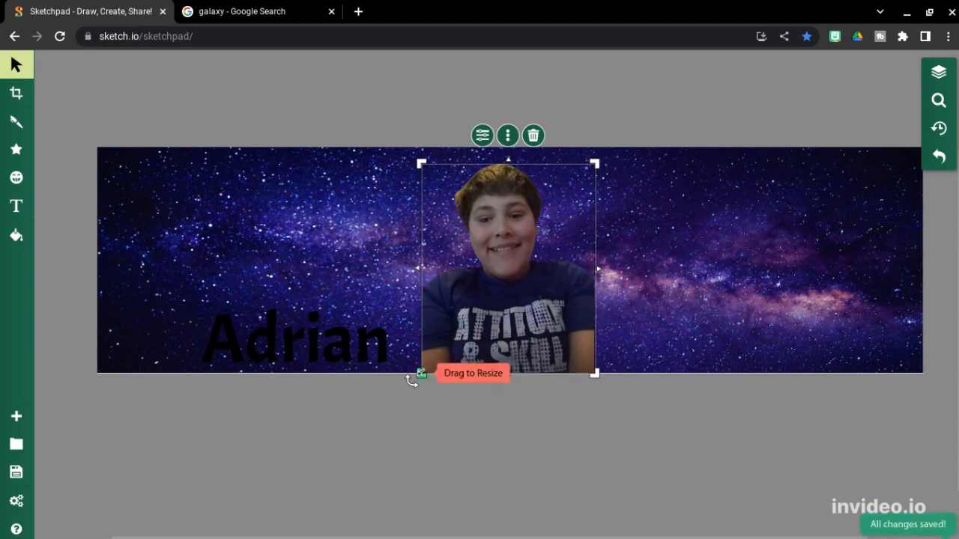
{"action": "left_click_drag", "start_coordinate": [413, 381], "coordinate": [424, 366]}
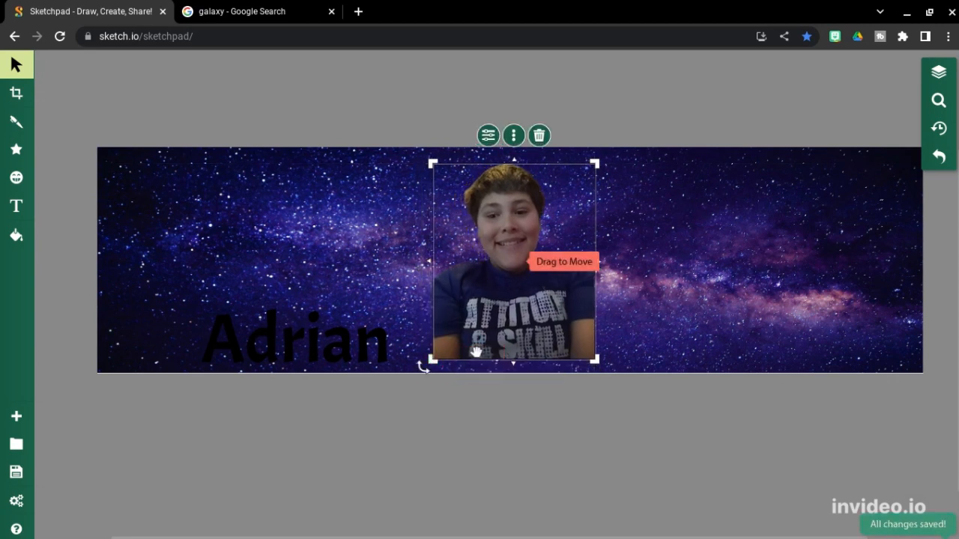
{"action": "left_click", "coordinate": [386, 303]}
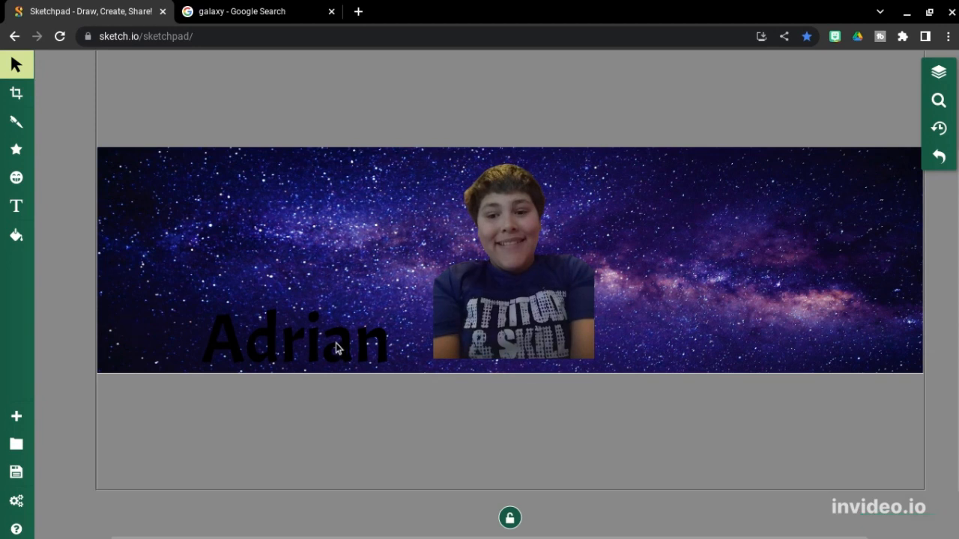
{"action": "mouse_move", "coordinate": [337, 342]}
{"action": "left_mouse_down"}
{"action": "mouse_move", "coordinate": [397, 278]}
{"action": "mouse_move", "coordinate": [321, 309]}
{"action": "mouse_move", "coordinate": [329, 331]}
{"action": "mouse_move", "coordinate": [341, 328]}
{"action": "left_mouse_up"}
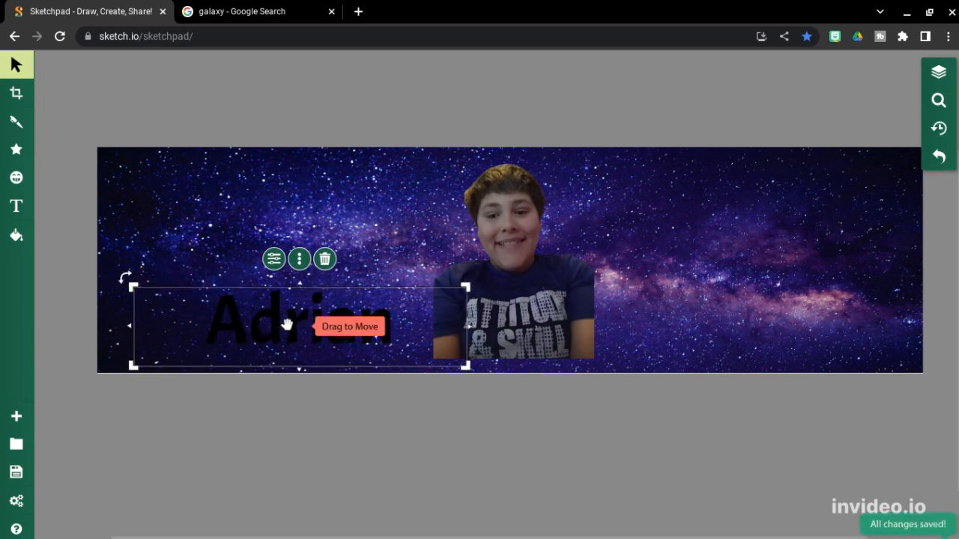
Step: Reposition the first name on the banner's left and start a new Fancy Text box
{"action": "mouse_move", "coordinate": [287, 324]}
{"action": "left_mouse_down"}
{"action": "mouse_move", "coordinate": [295, 313]}
{"action": "mouse_move", "coordinate": [289, 320]}
{"action": "left_mouse_up"}
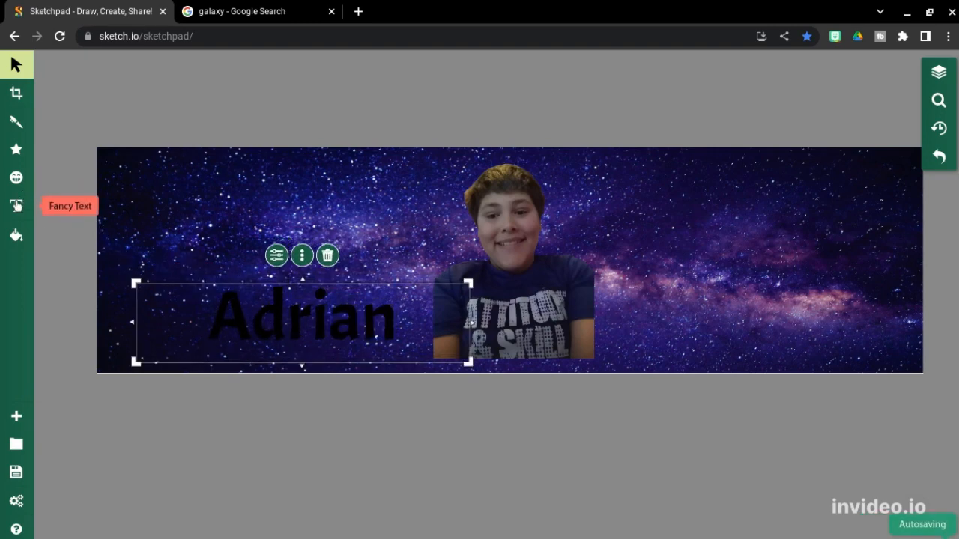
{"action": "left_click", "coordinate": [16, 206]}
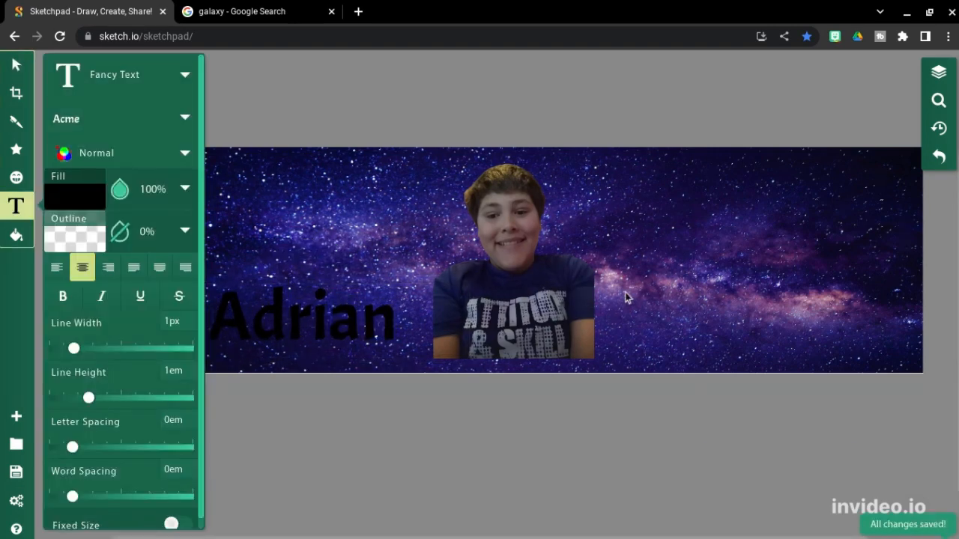
{"action": "left_click", "coordinate": [625, 297]}
{"action": "key", "text": "BackSpace"}
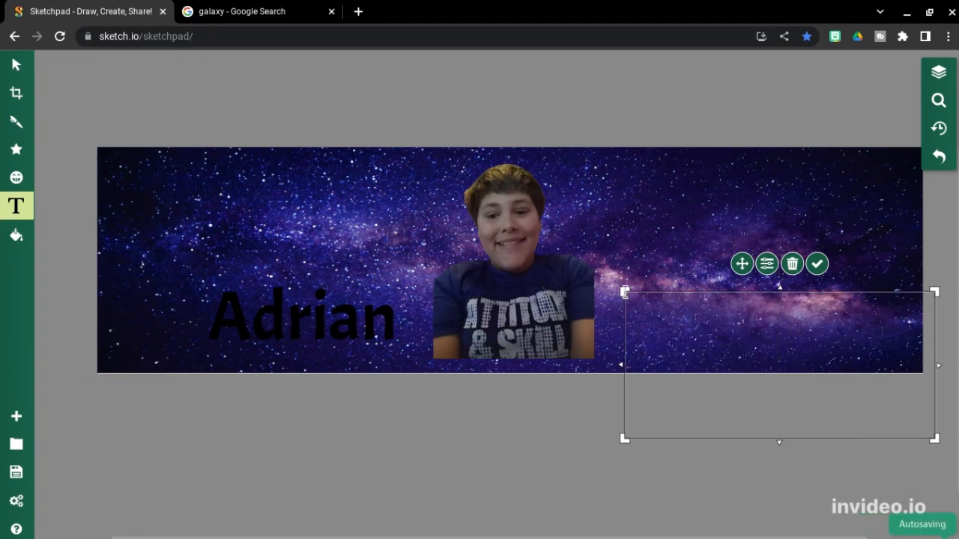
{"action": "key", "text": "super"}
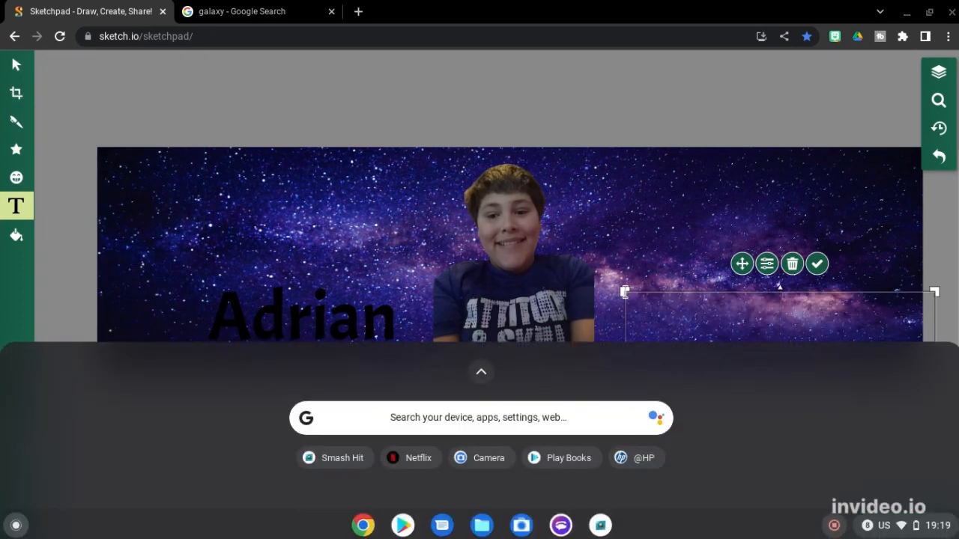
{"action": "left_click", "coordinate": [492, 212]}
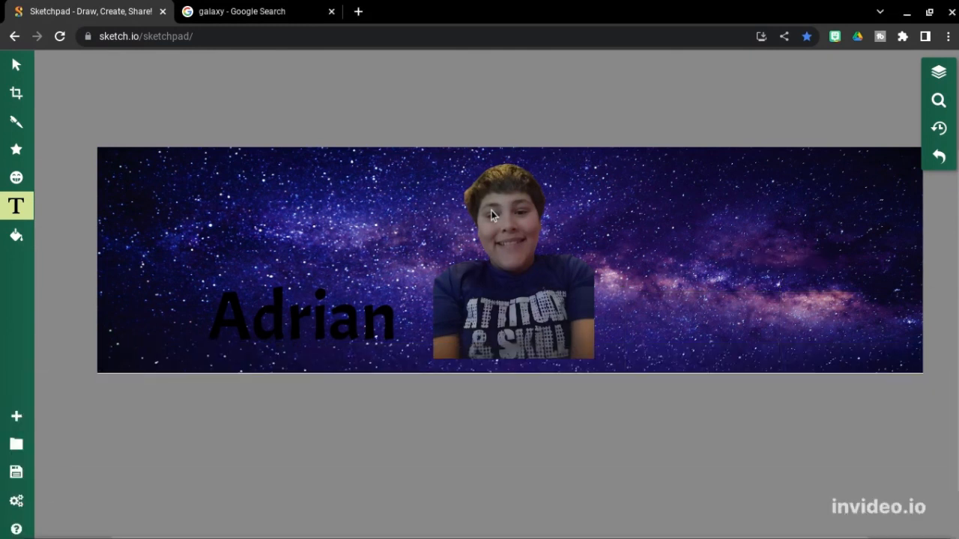
Step: Replace the placeholder with the person's surname and drag it right of the photo
{"action": "left_click", "coordinate": [783, 339]}
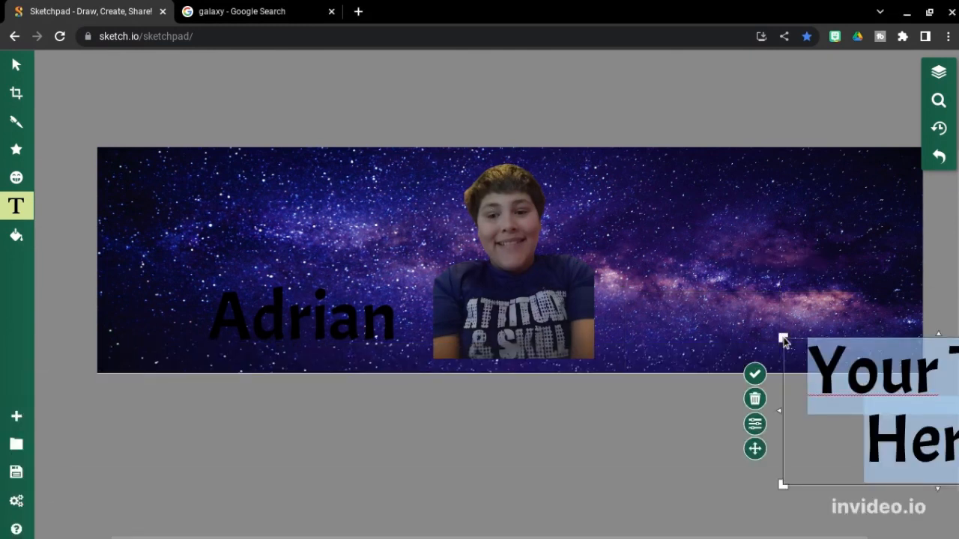
{"action": "key", "text": "BackSpace"}
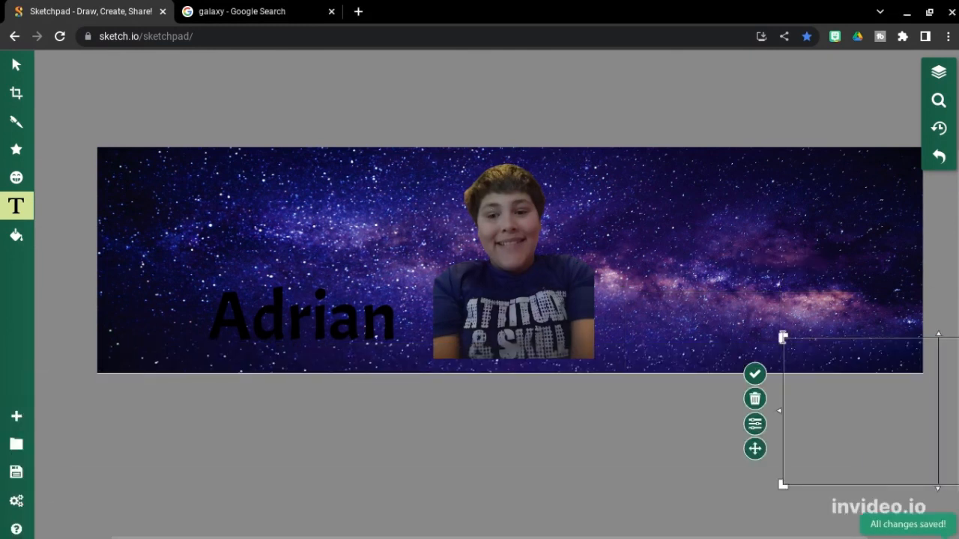
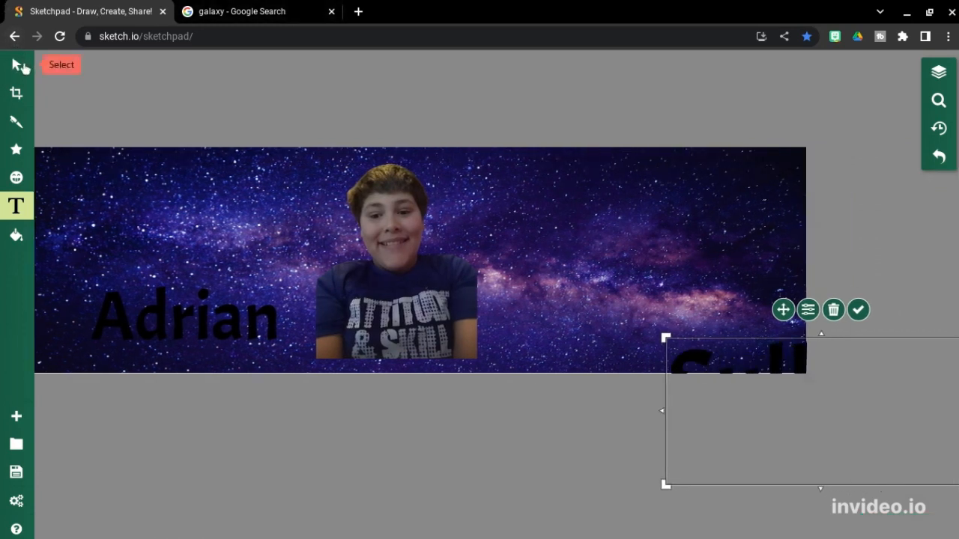
{"action": "left_click", "coordinate": [18, 66]}
{"action": "left_click_drag", "start_coordinate": [754, 361], "coordinate": [576, 291]}
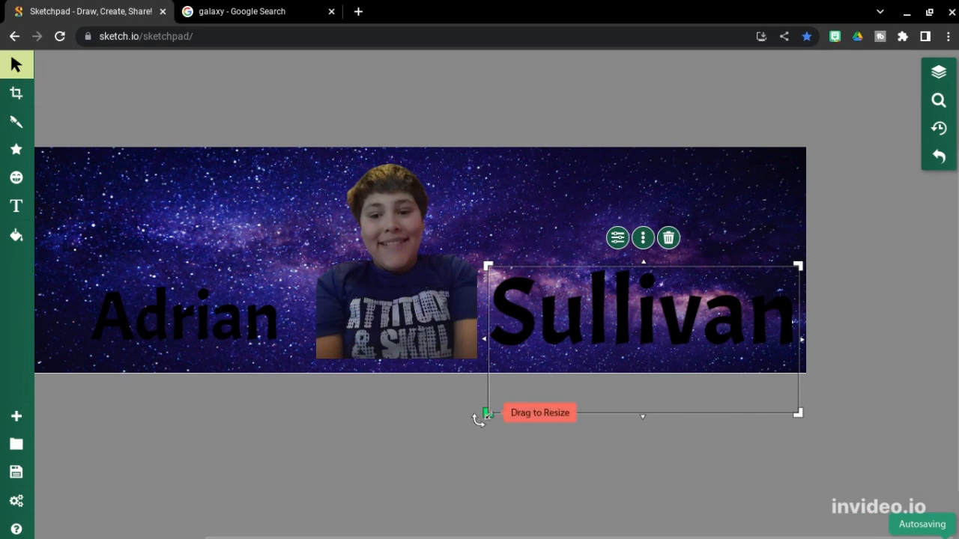
Step: Shrink the surname to match the first name, then nudge the photo and both names into balance
{"action": "left_click_drag", "start_coordinate": [488, 413], "coordinate": [574, 368]}
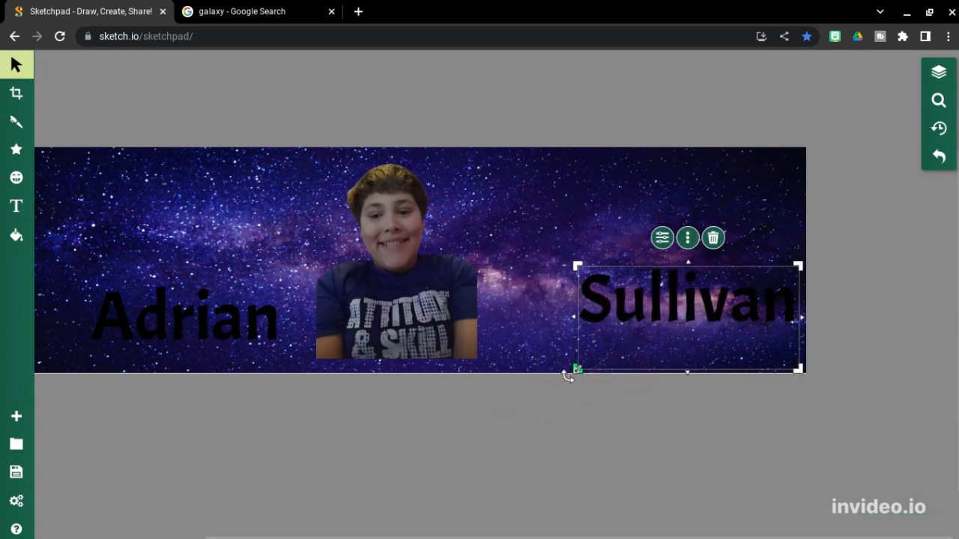
{"action": "left_click_drag", "start_coordinate": [620, 338], "coordinate": [544, 360]}
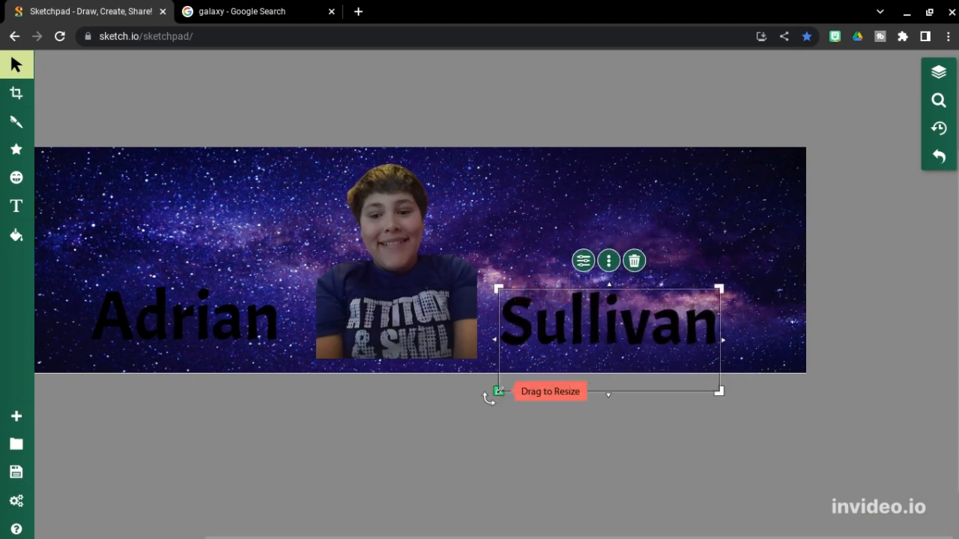
{"action": "left_click_drag", "start_coordinate": [496, 393], "coordinate": [532, 357]}
{"action": "left_click_drag", "start_coordinate": [452, 362], "coordinate": [468, 367]}
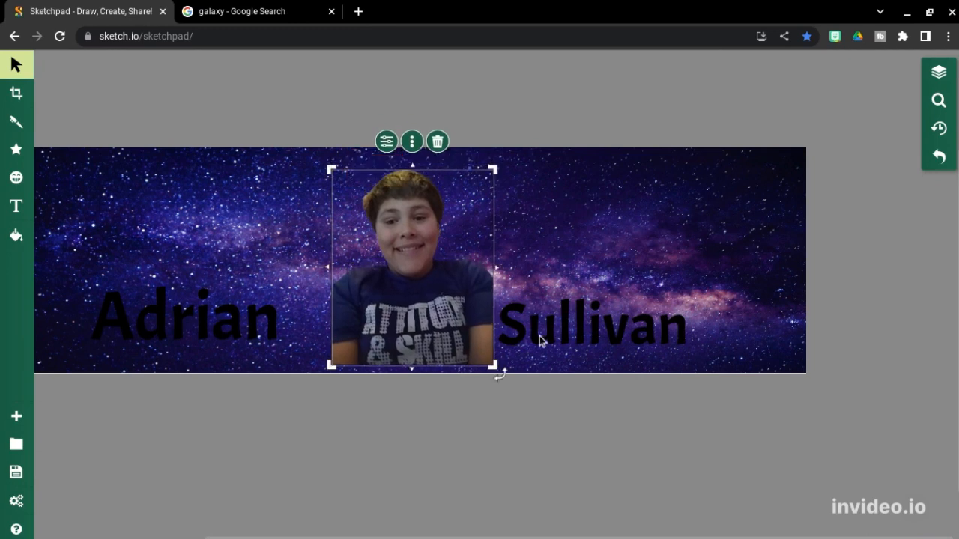
{"action": "left_click_drag", "start_coordinate": [551, 339], "coordinate": [578, 338]}
{"action": "left_click_drag", "start_coordinate": [238, 320], "coordinate": [264, 330]}
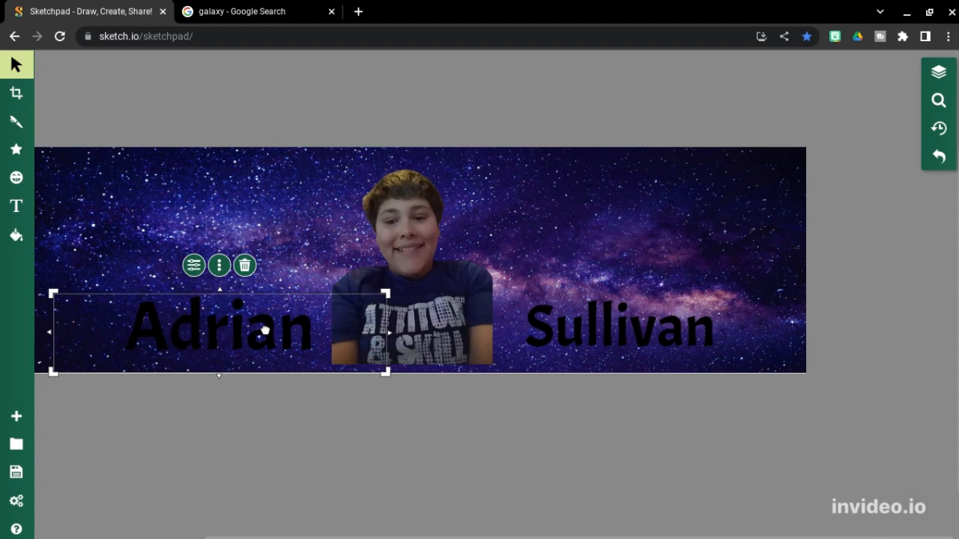
Step: Search Google Images for 'lamborghini' in a new browser tab
{"action": "left_click", "coordinate": [357, 12]}
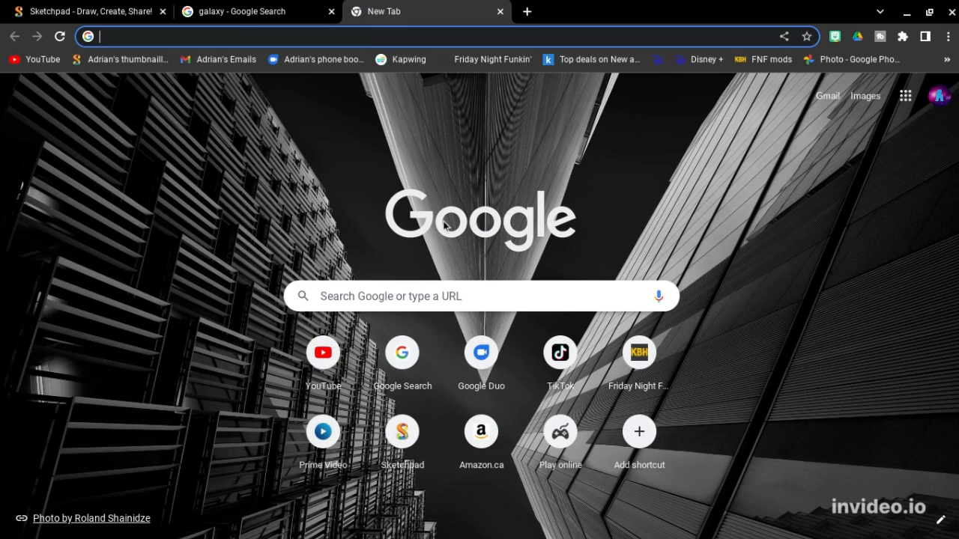
{"action": "type", "text": "lam"}
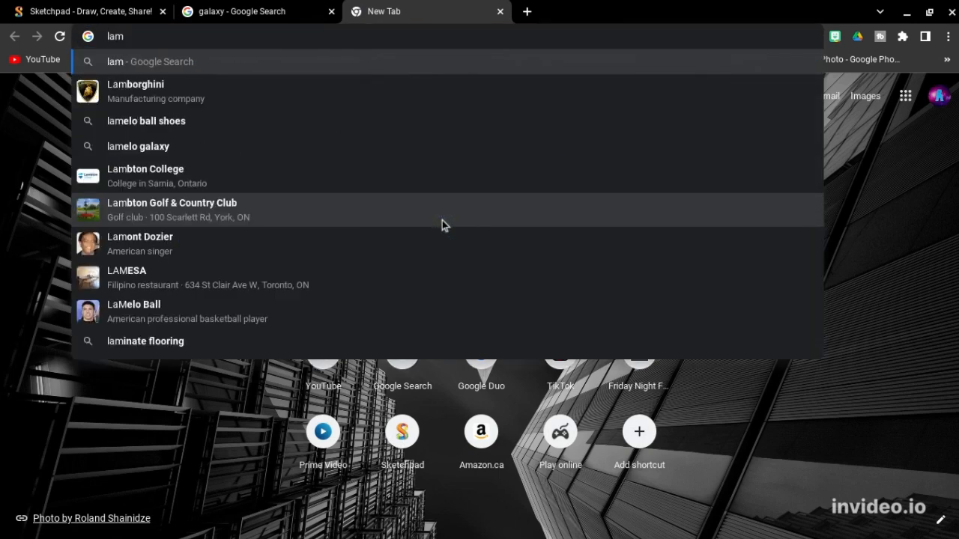
{"action": "type", "text": "bor"}
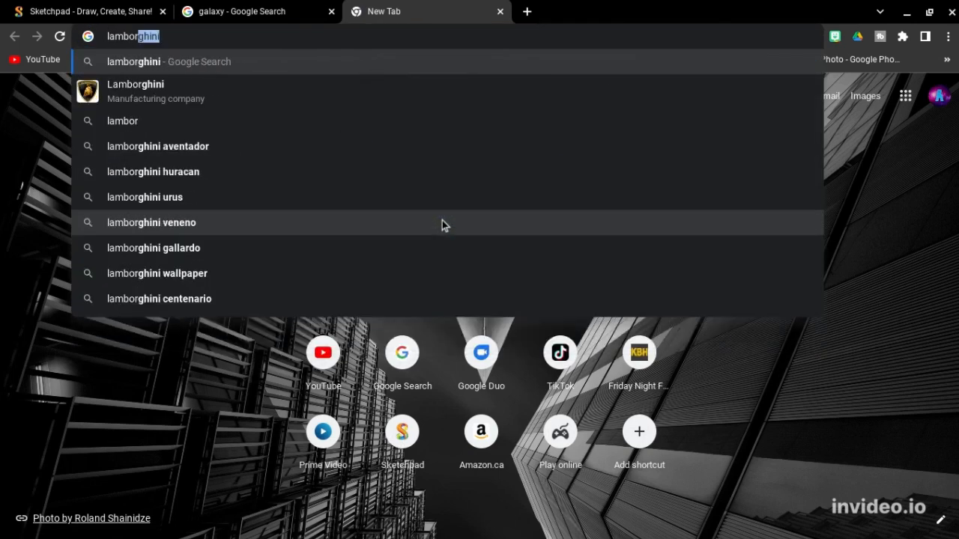
{"action": "type", "text": "ghin"}
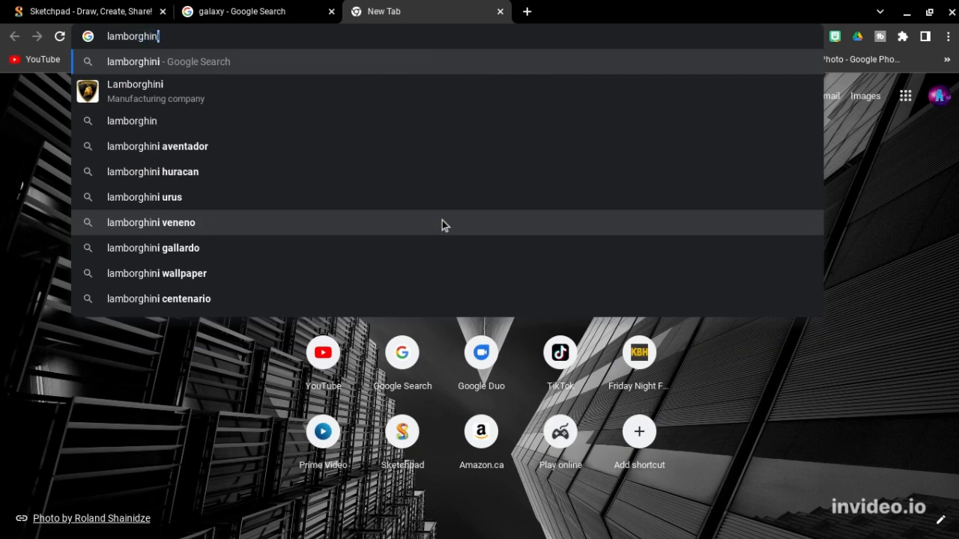
{"action": "type", "text": "i"}
{"action": "key", "text": "Return"}
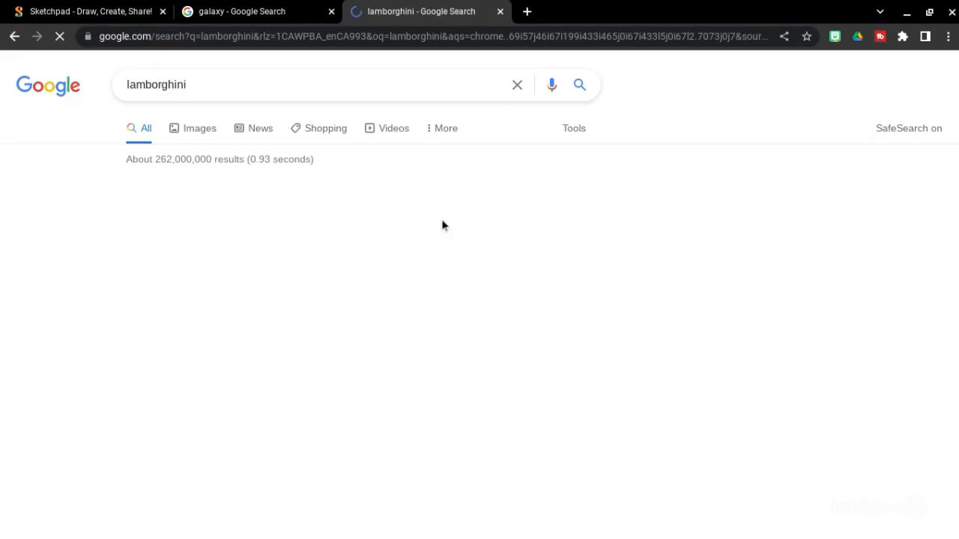
{"action": "left_click", "coordinate": [211, 138]}
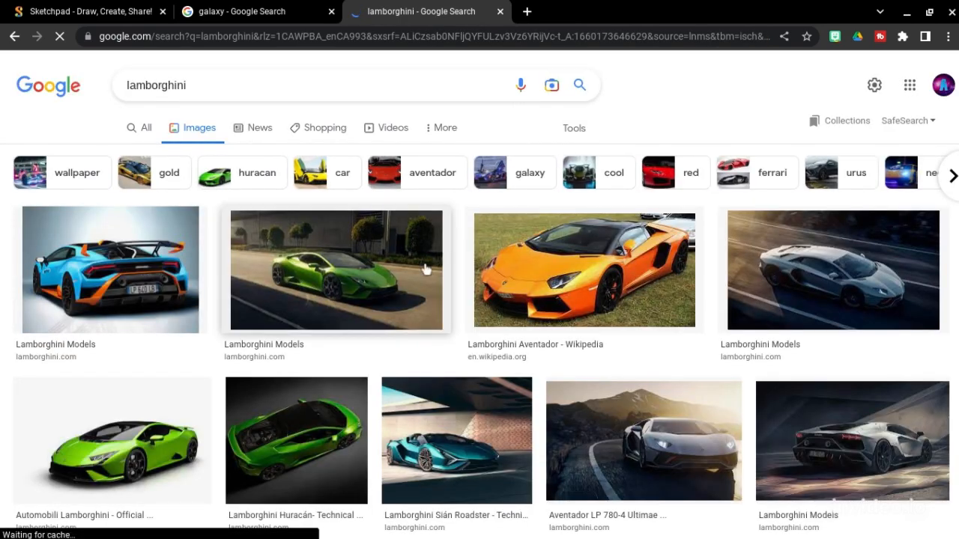
{"action": "scroll", "coordinate": [420, 280], "scroll_direction": "down", "scroll_amount": 2}
{"action": "scroll", "coordinate": [420, 280], "scroll_direction": "up", "scroll_amount": 1}
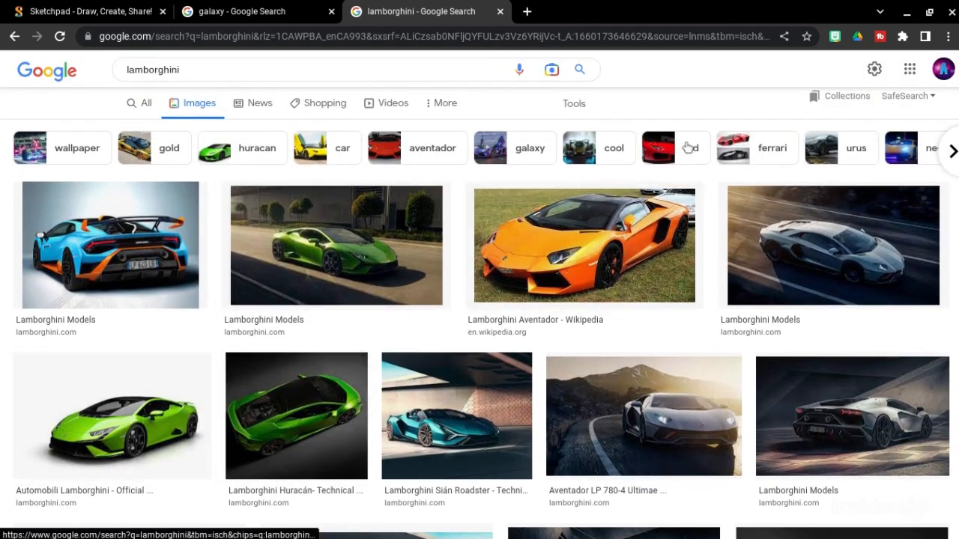
Step: Filter the image results to transparent-background images and browse them
{"action": "left_click", "coordinate": [571, 105]}
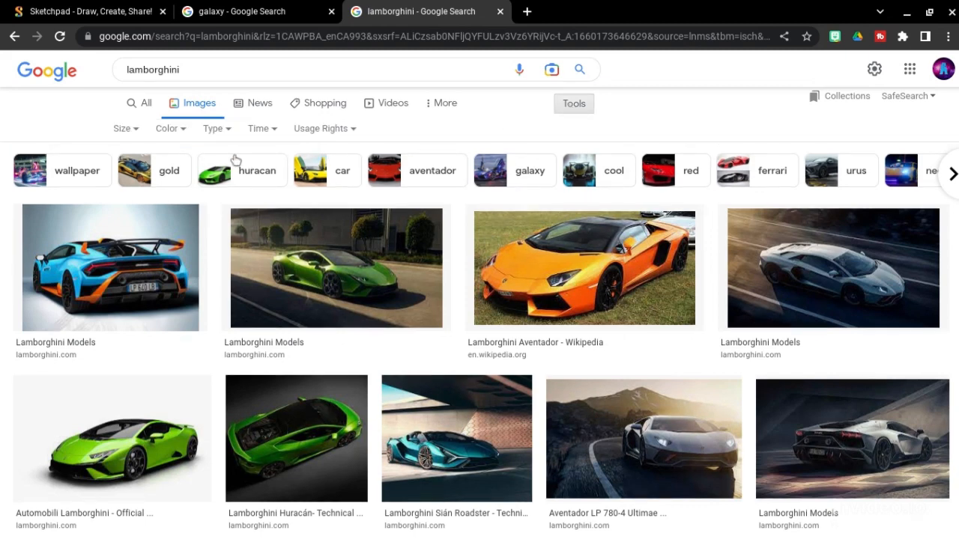
{"action": "left_click", "coordinate": [161, 128]}
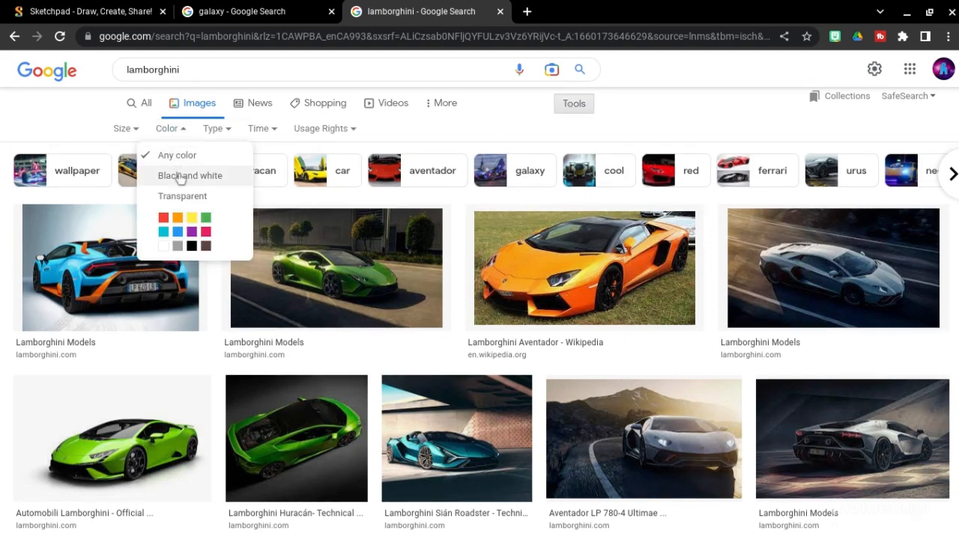
{"action": "left_click", "coordinate": [187, 198]}
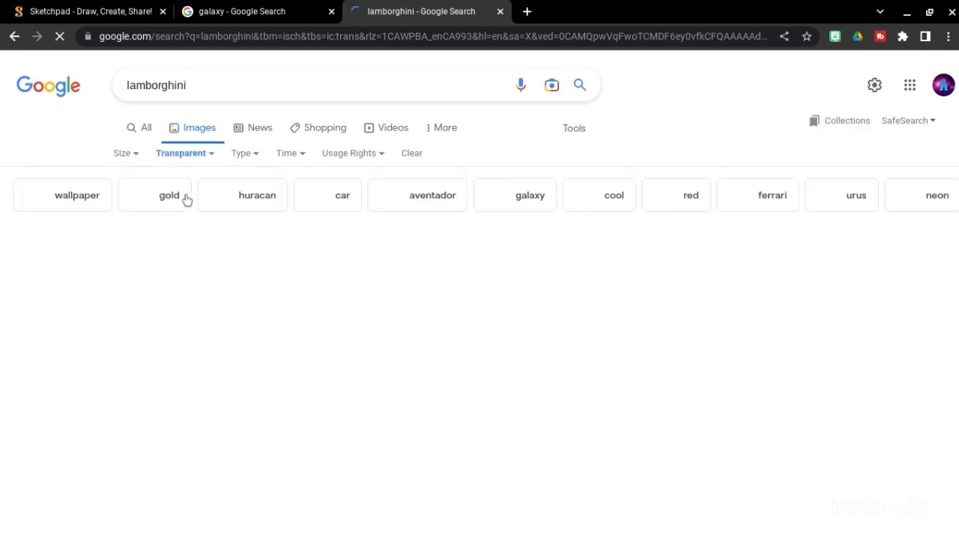
{"action": "scroll", "coordinate": [186, 198], "scroll_direction": "down", "scroll_amount": 3}
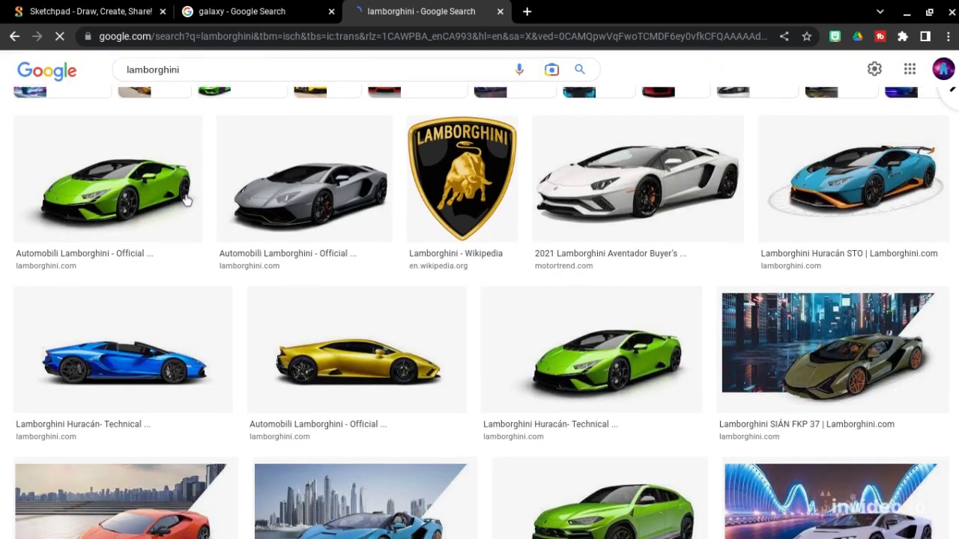
{"action": "scroll", "coordinate": [186, 200], "scroll_direction": "down", "scroll_amount": 2}
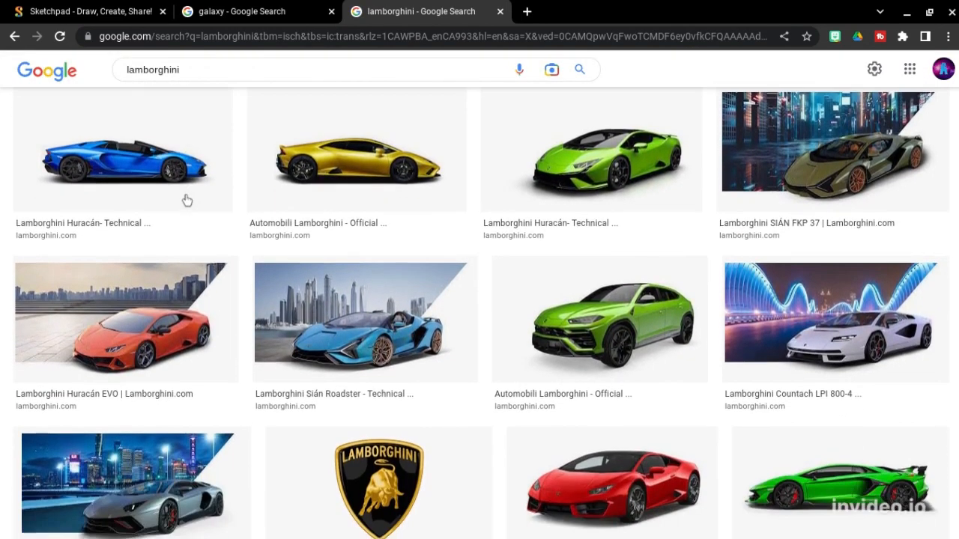
{"action": "scroll", "coordinate": [186, 200], "scroll_direction": "up", "scroll_amount": 3}
{"action": "scroll", "coordinate": [186, 200], "scroll_direction": "down", "scroll_amount": 2}
{"action": "scroll", "coordinate": [186, 200], "scroll_direction": "down", "scroll_amount": 4}
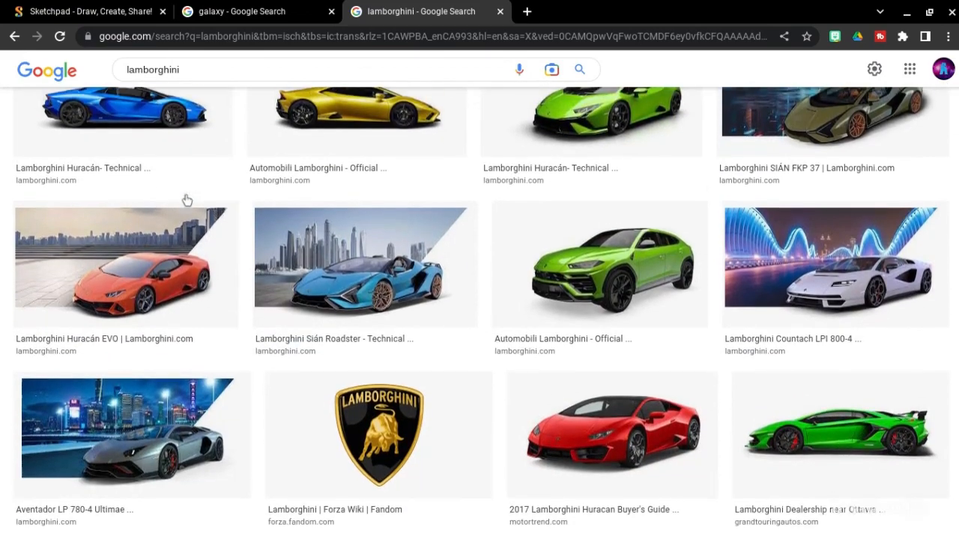
{"action": "scroll", "coordinate": [186, 200], "scroll_direction": "down", "scroll_amount": 4}
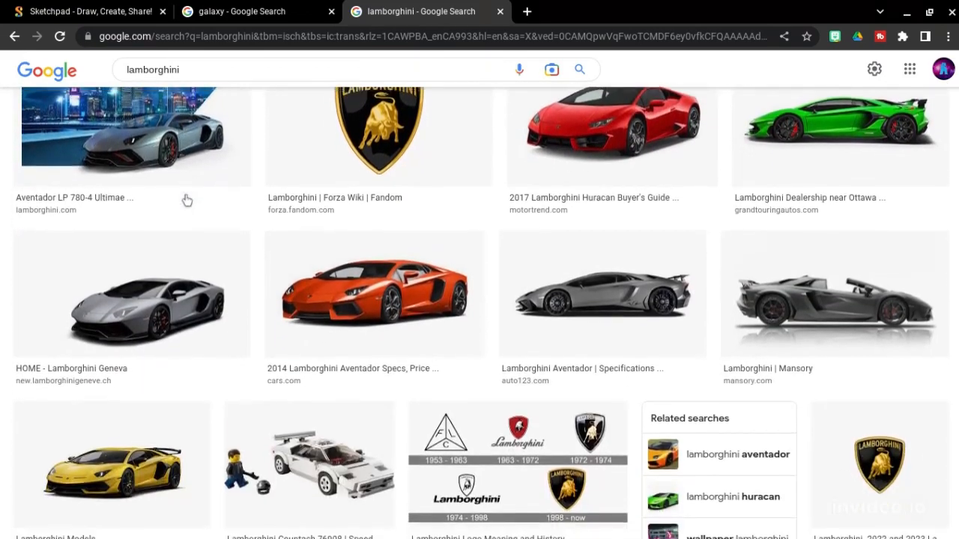
{"action": "scroll", "coordinate": [186, 200], "scroll_direction": "up", "scroll_amount": 2}
{"action": "scroll", "coordinate": [186, 200], "scroll_direction": "up", "scroll_amount": 10}
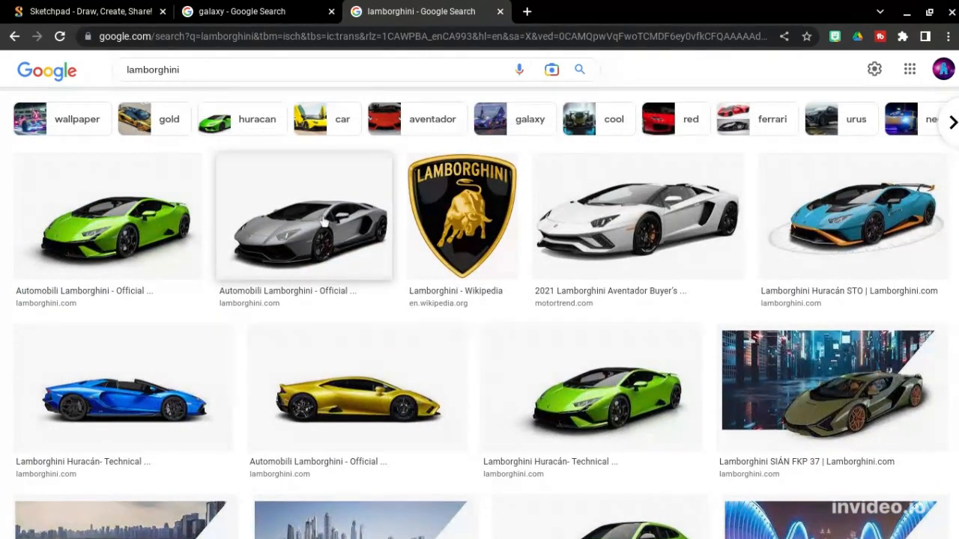
Step: Copy the grey Lamborghini image and return to the Sketchpad banner
{"action": "left_click", "coordinate": [341, 238]}
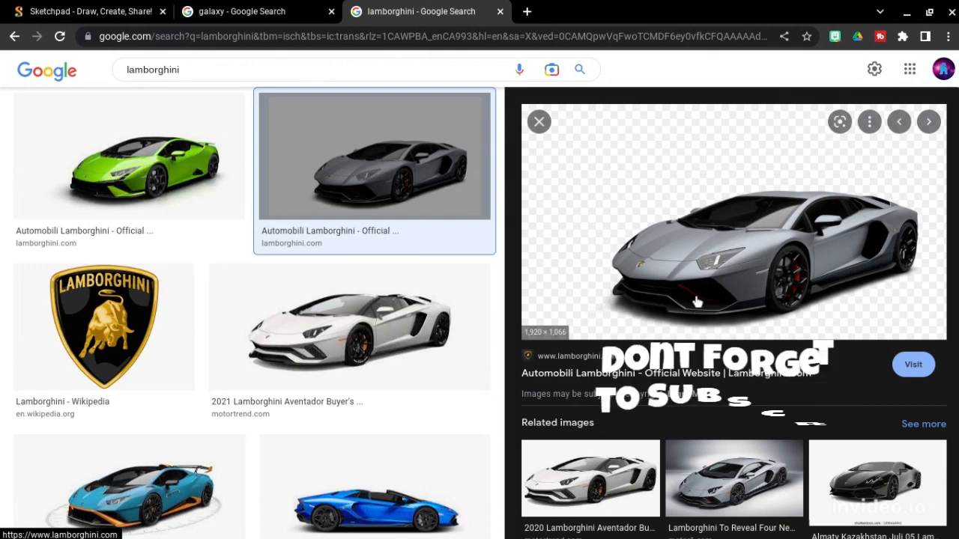
{"action": "right_click", "coordinate": [696, 302]}
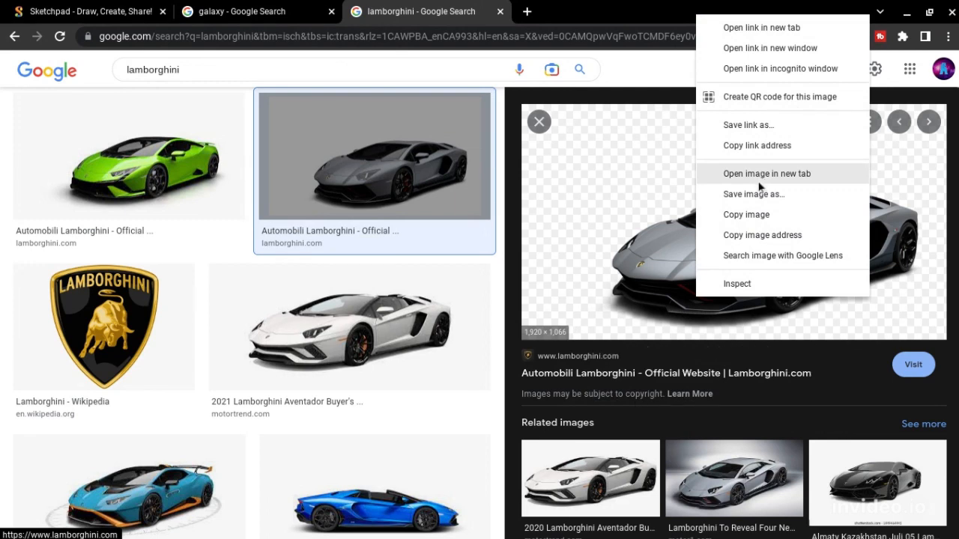
{"action": "left_click", "coordinate": [759, 215]}
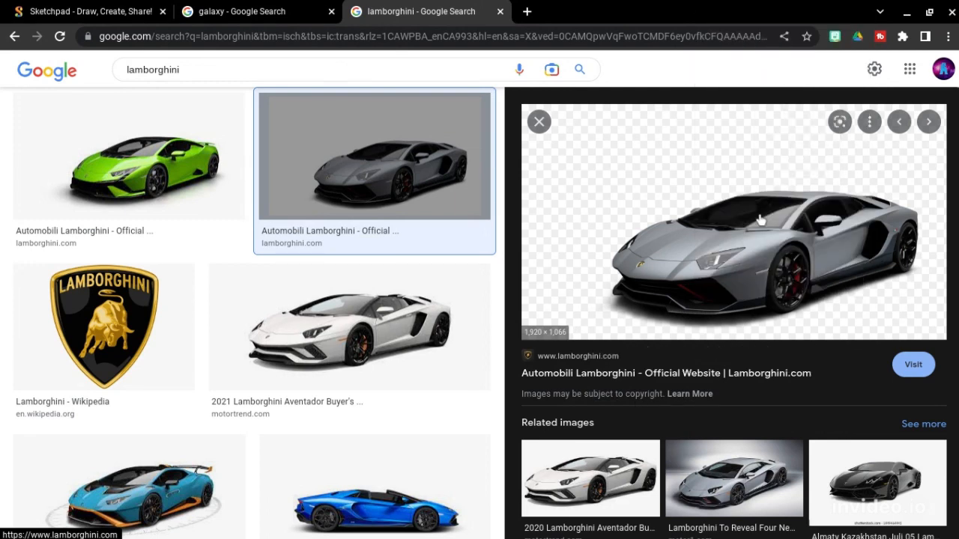
{"action": "left_click", "coordinate": [69, 7]}
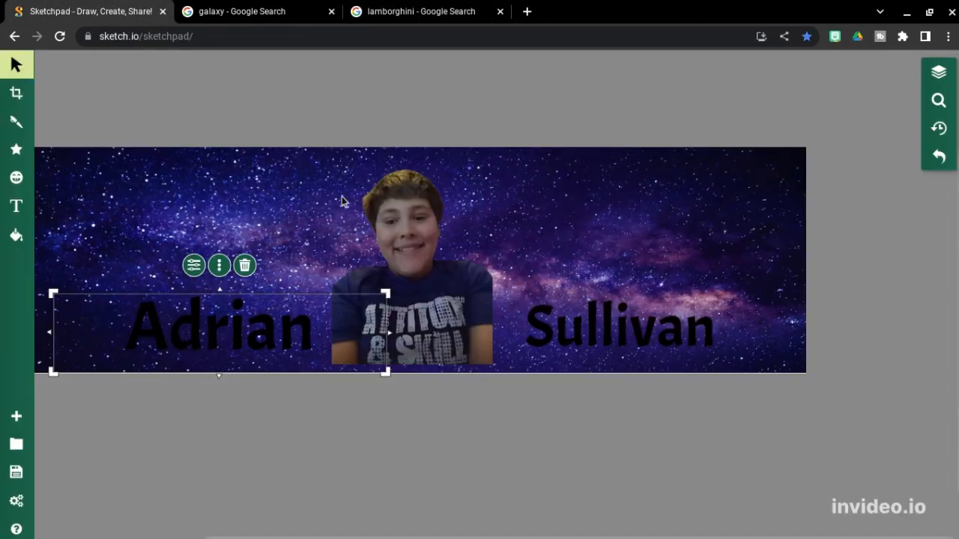
Step: Paste the Lamborghini onto the banner, shrink it, and place it in the top-right corner
{"action": "left_click", "coordinate": [508, 248]}
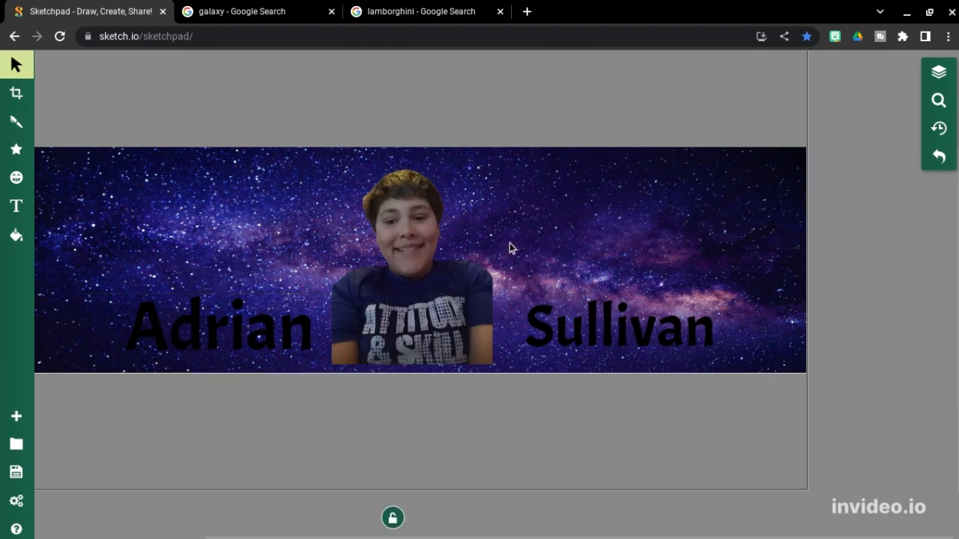
{"action": "key", "text": "ctrl+v"}
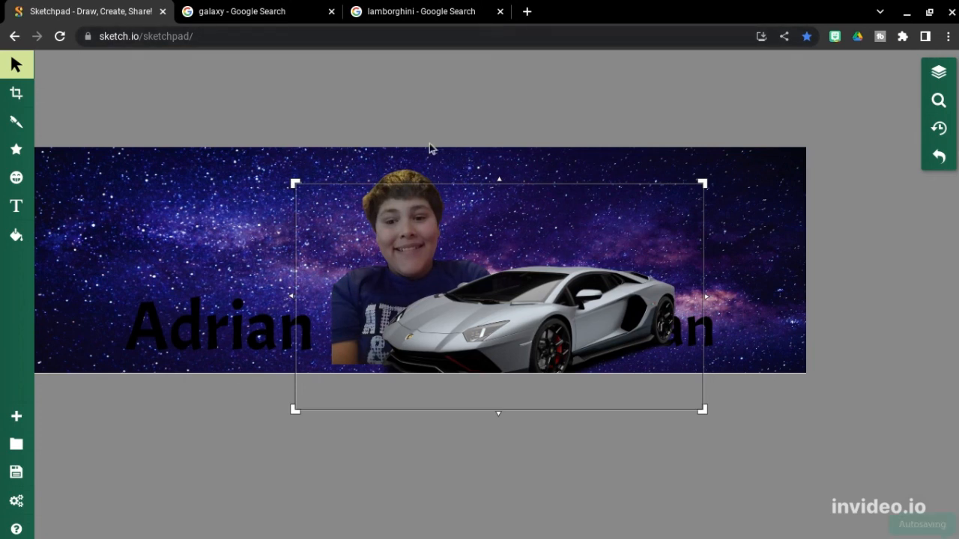
{"action": "left_click_drag", "start_coordinate": [496, 303], "coordinate": [574, 209]}
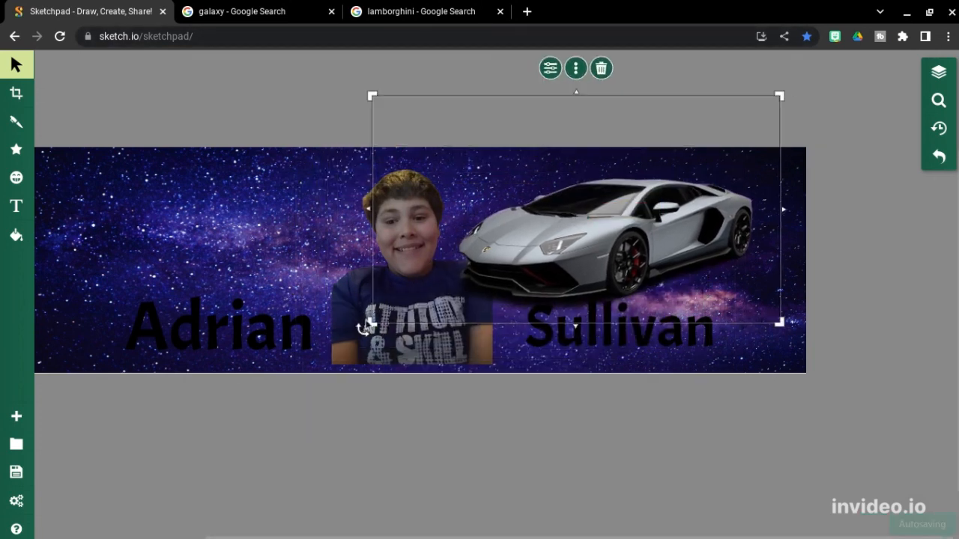
{"action": "left_click_drag", "start_coordinate": [364, 325], "coordinate": [514, 244]}
{"action": "left_click_drag", "start_coordinate": [648, 226], "coordinate": [674, 234]}
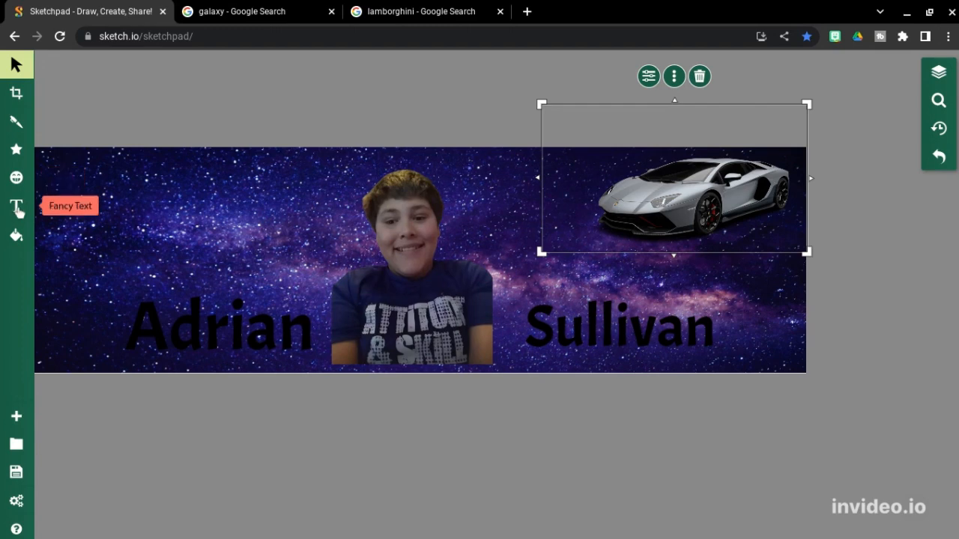
Step: Add Fancy Text reading "WHAT IS UP GUYS!", including the quote marks, on the banner
{"action": "left_click", "coordinate": [16, 207]}
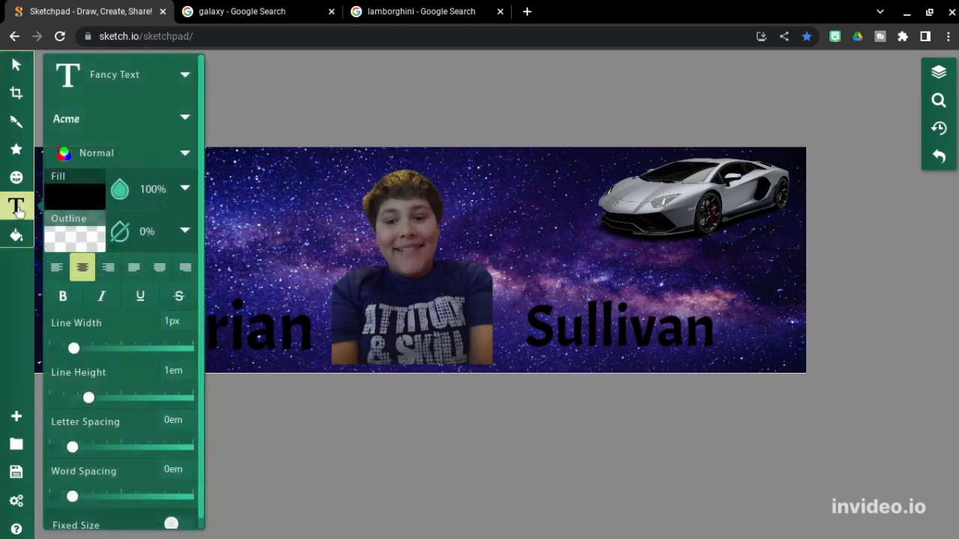
{"action": "left_click", "coordinate": [214, 200]}
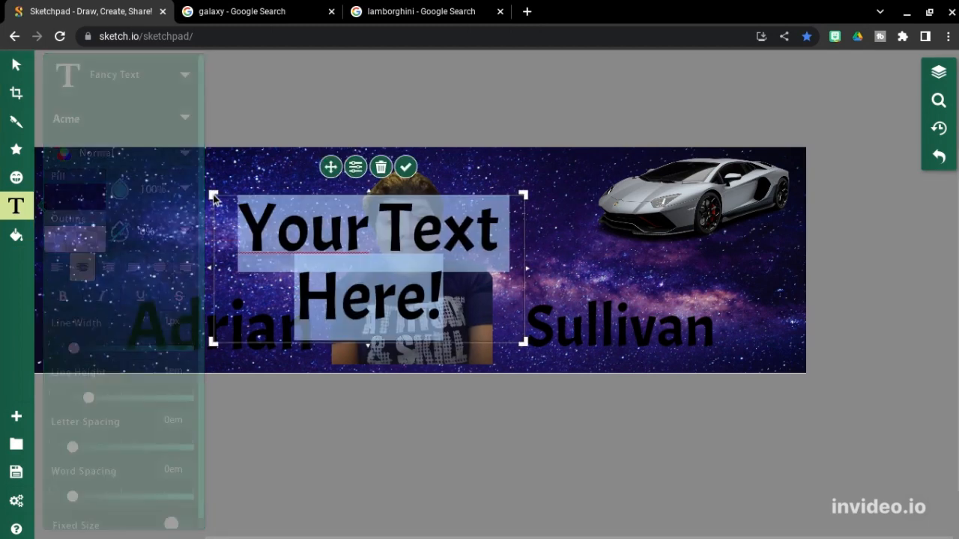
{"action": "key", "text": "BackSpace"}
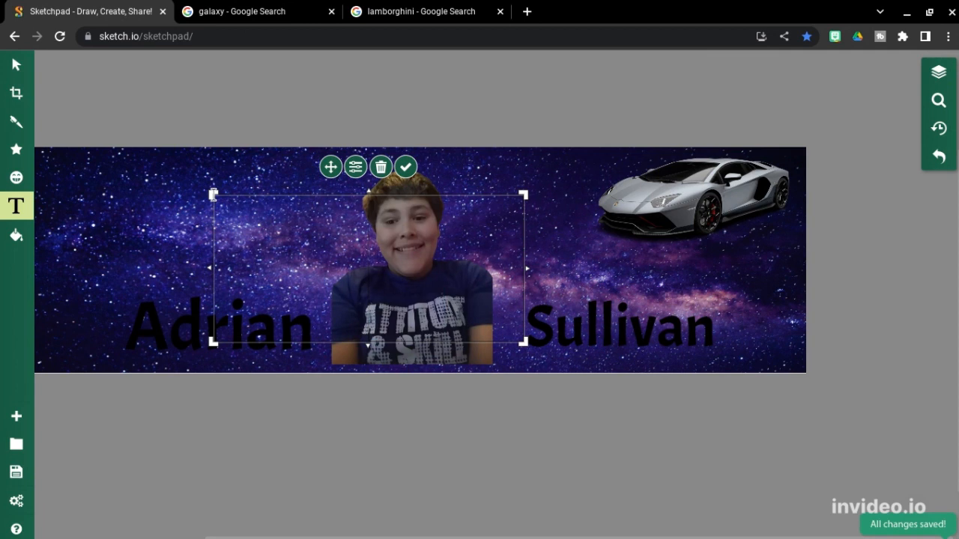
{"action": "type", "text": "\""}
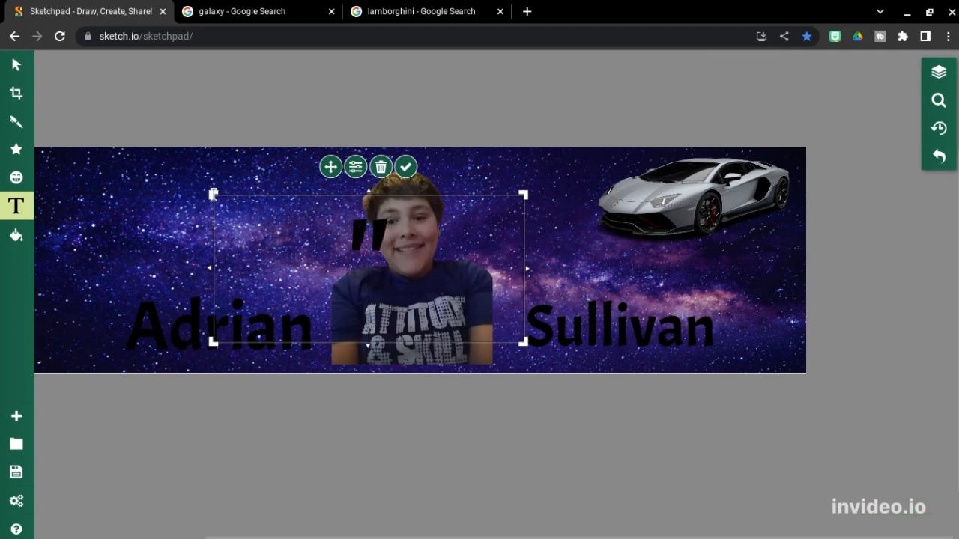
{"action": "type", "text": "W"}
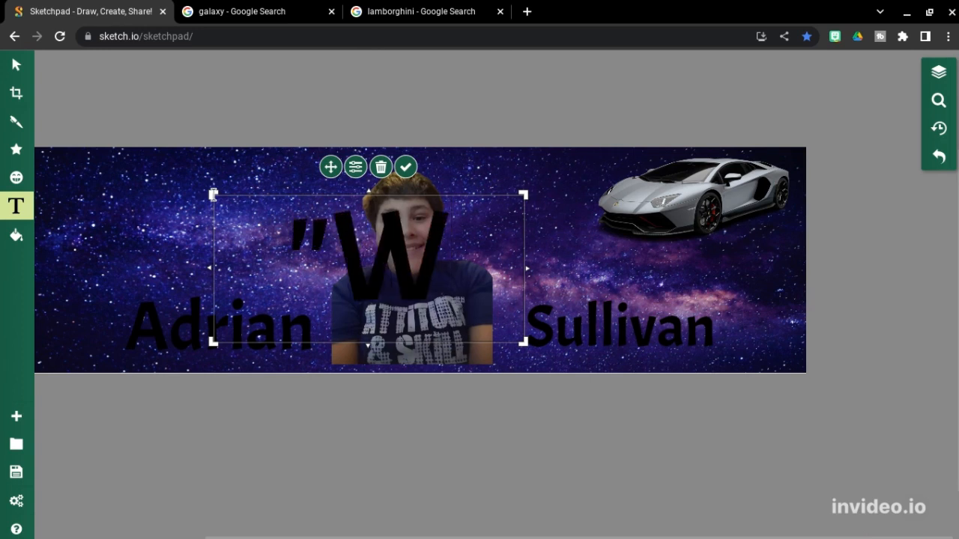
{"action": "type", "text": "h"}
{"action": "key", "text": "BackSpace"}
{"action": "type", "text": "HA"}
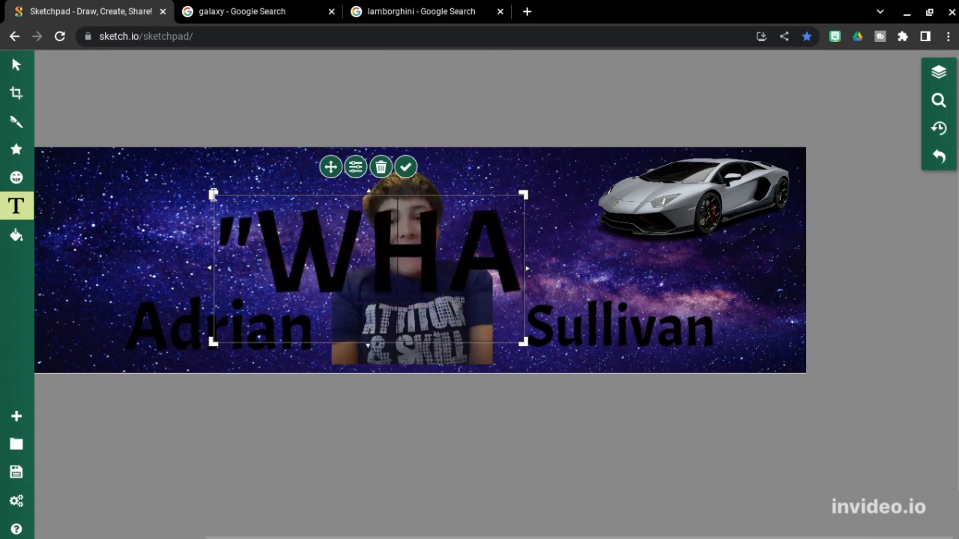
{"action": "type", "text": "T IS UP"}
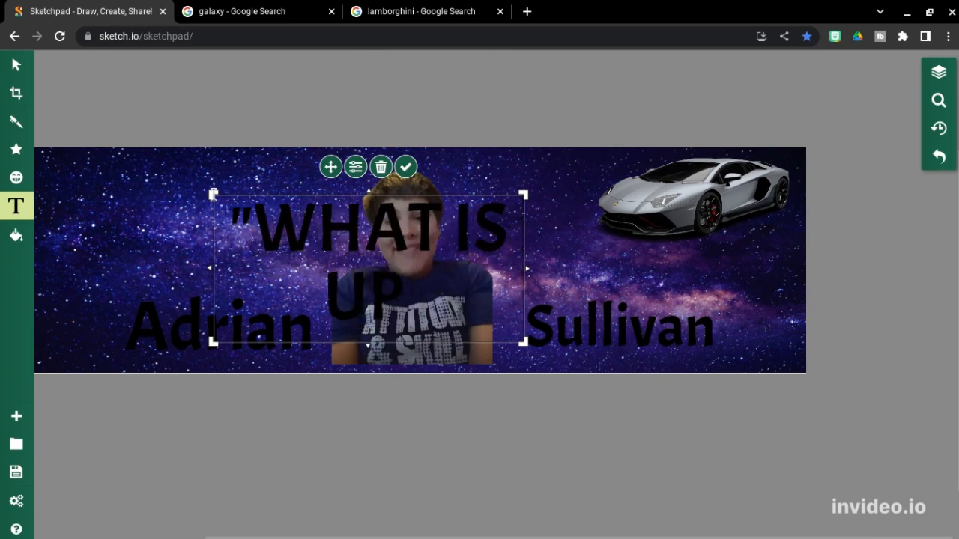
{"action": "type", "text": " GUY"}
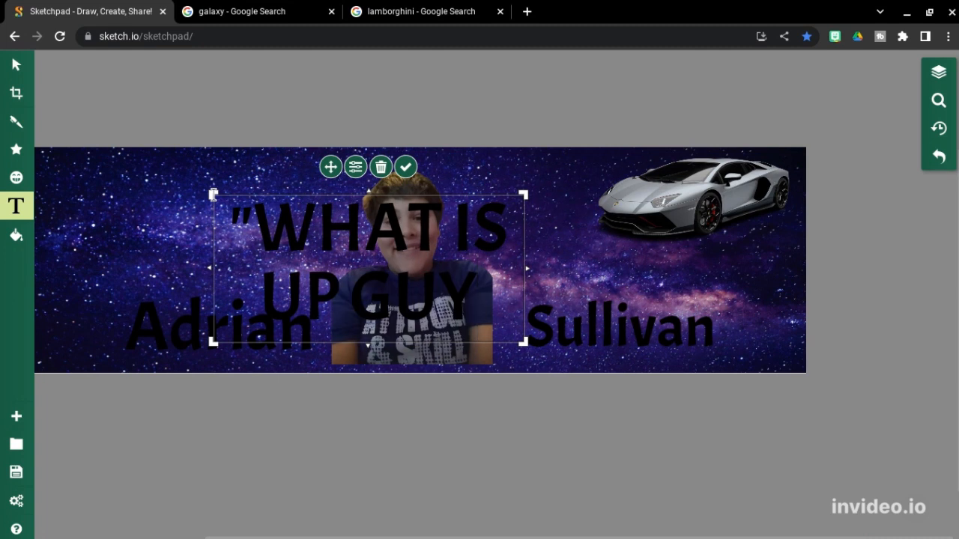
{"action": "type", "text": "S!"}
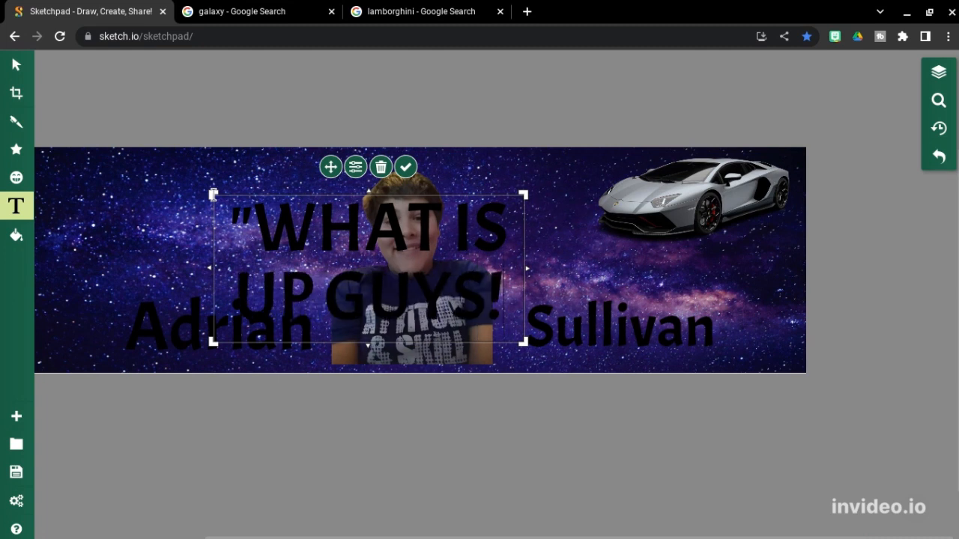
{"action": "type", "text": "\""}
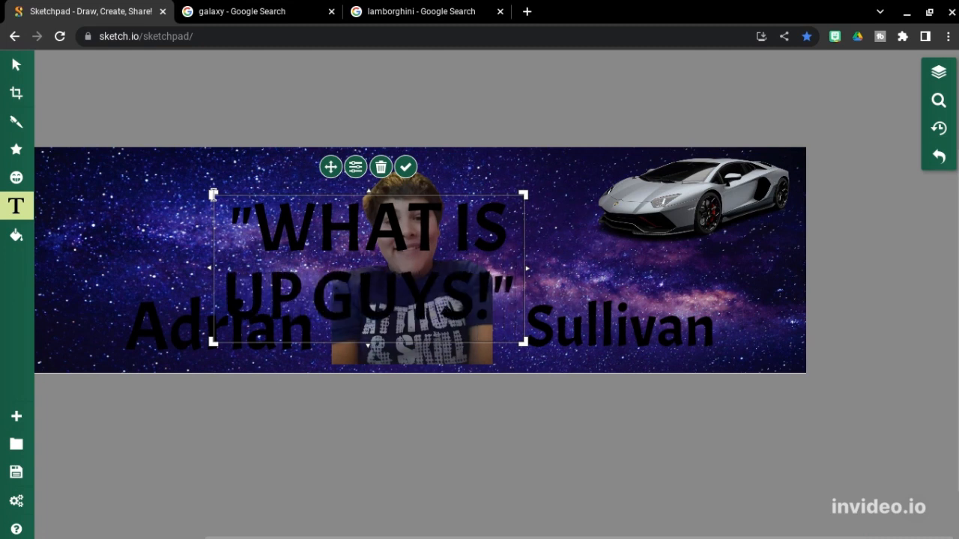
{"action": "left_click", "coordinate": [17, 66]}
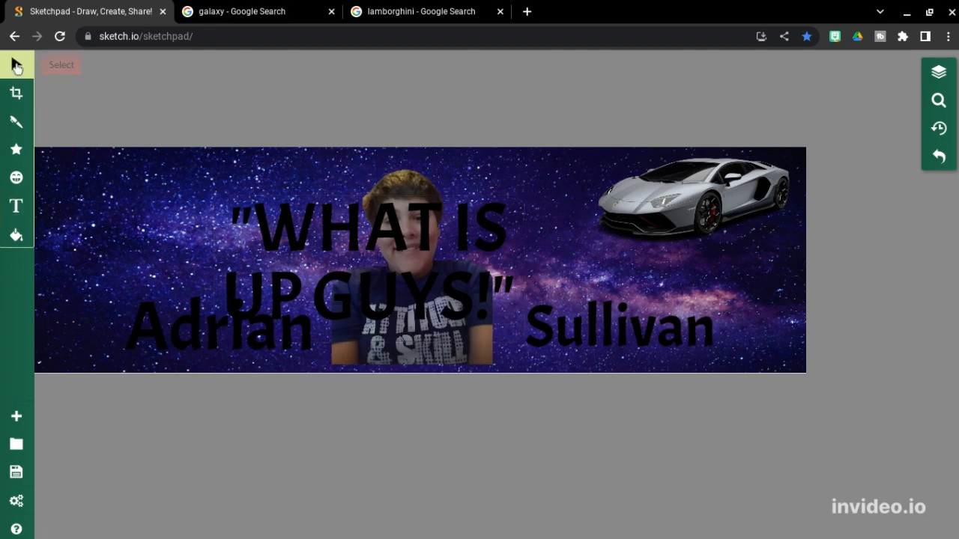
Step: Widen the quote box to one line, shrink it, and move it to the banner's top-left
{"action": "left_click", "coordinate": [259, 225]}
{"action": "left_click_drag", "start_coordinate": [326, 247], "coordinate": [298, 230]}
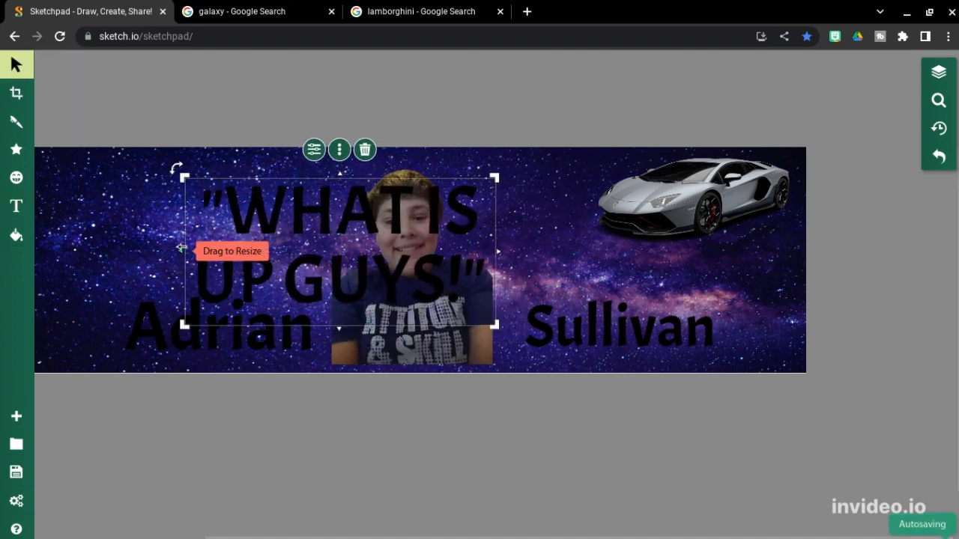
{"action": "left_click_drag", "start_coordinate": [182, 248], "coordinate": [14, 234]}
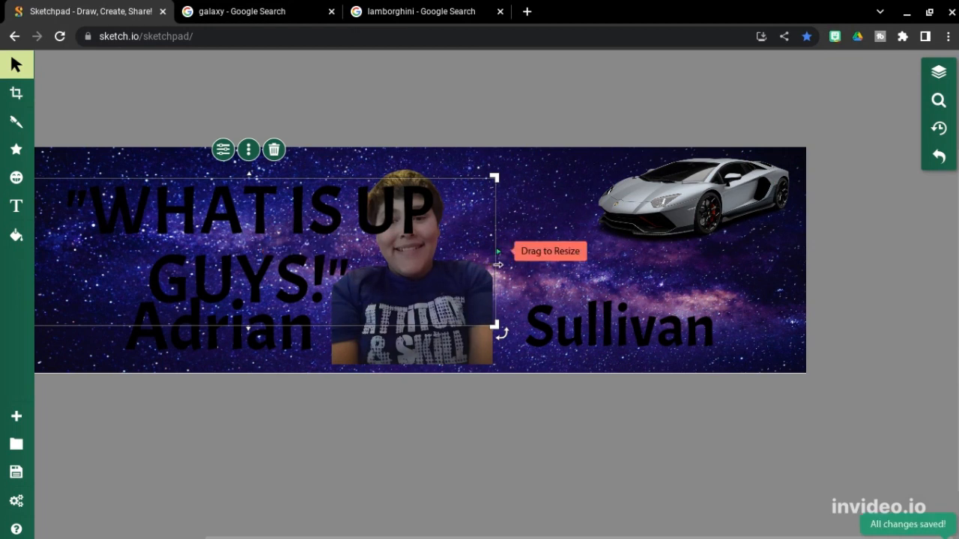
{"action": "left_click_drag", "start_coordinate": [500, 253], "coordinate": [621, 254]}
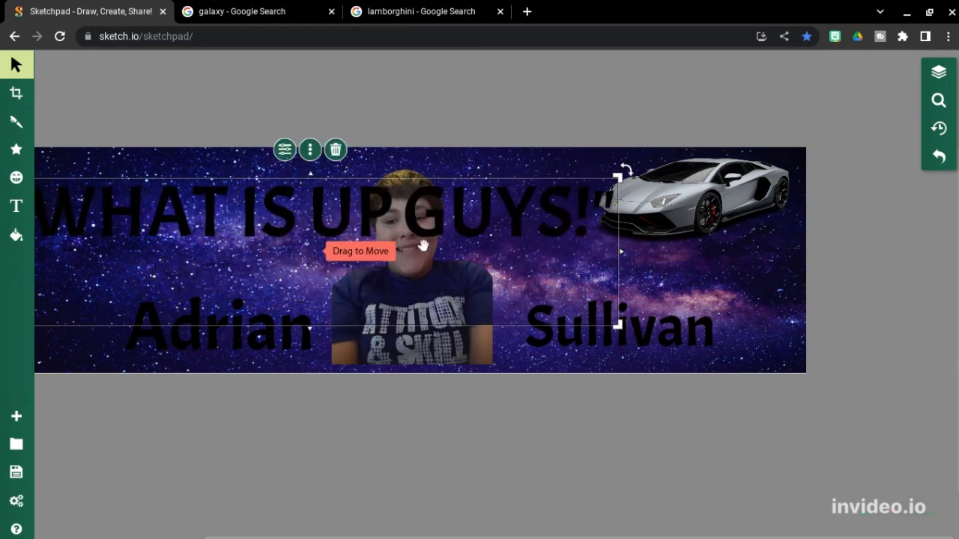
{"action": "left_click_drag", "start_coordinate": [302, 326], "coordinate": [318, 261]}
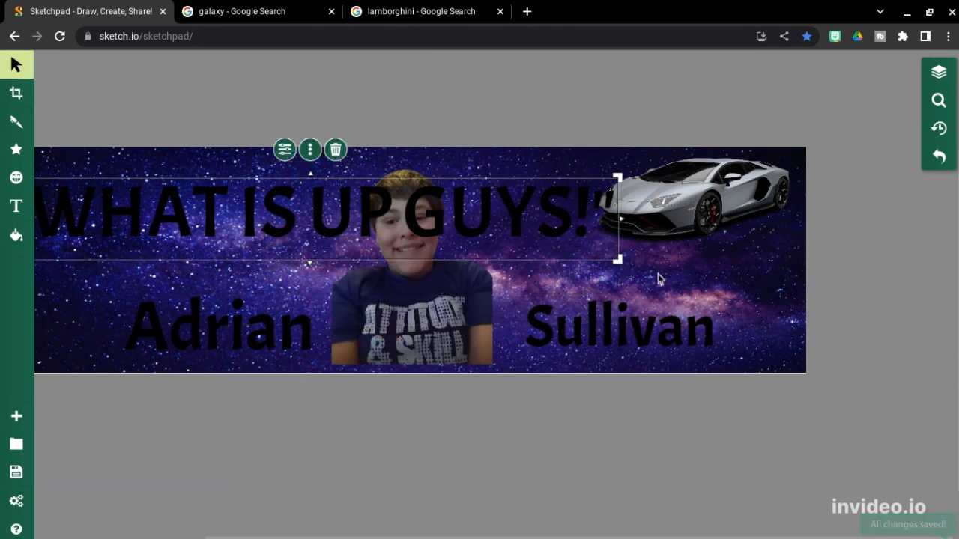
{"action": "left_click_drag", "start_coordinate": [619, 261], "coordinate": [445, 213]}
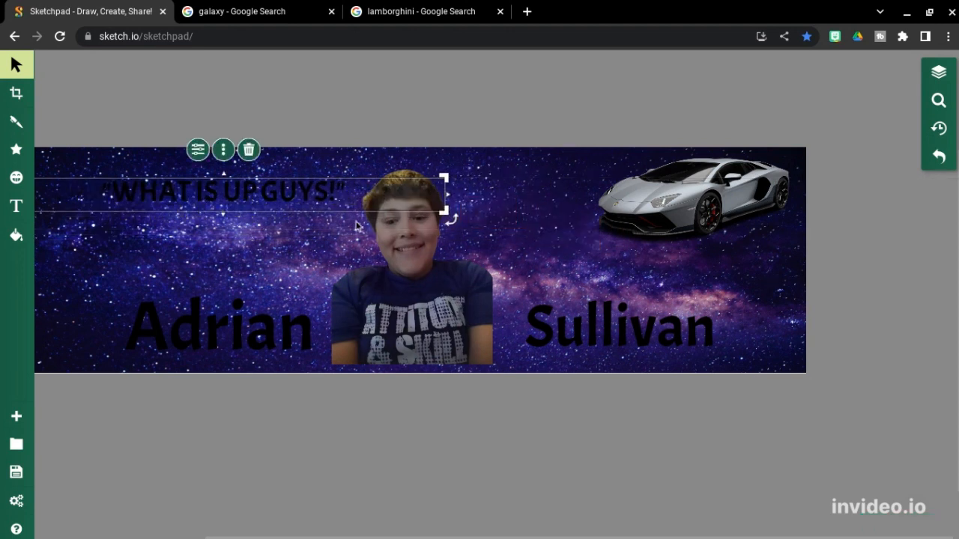
{"action": "left_click_drag", "start_coordinate": [367, 203], "coordinate": [390, 215]}
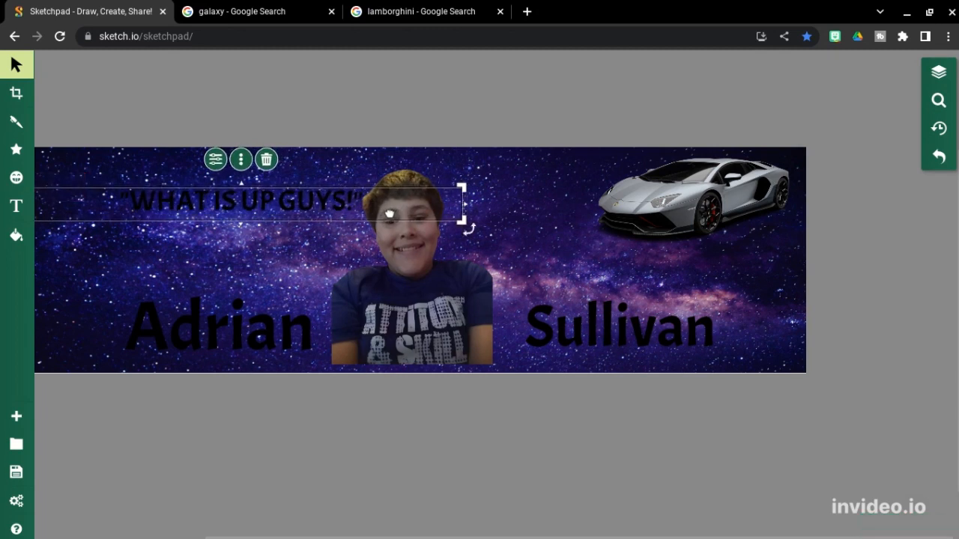
{"action": "left_click", "coordinate": [155, 325]}
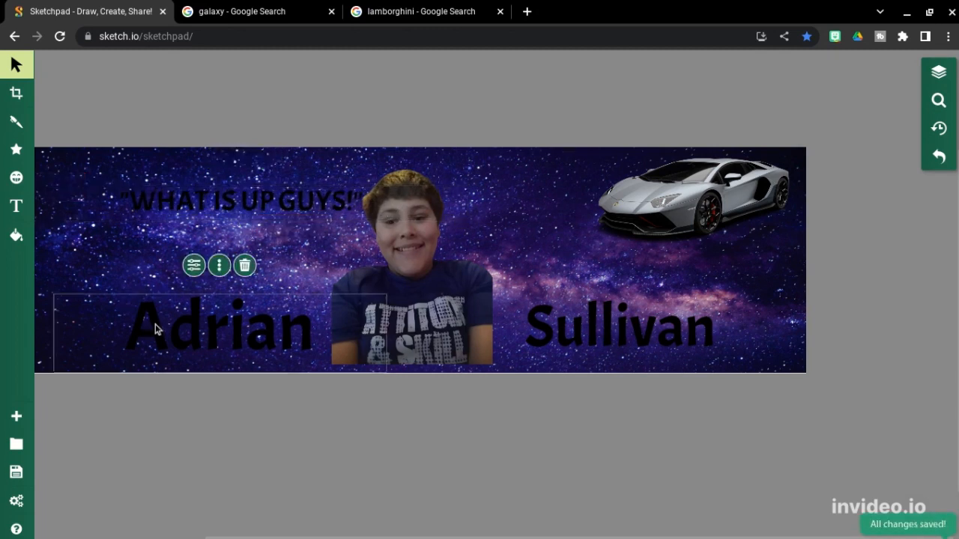
{"action": "left_click", "coordinate": [15, 207]}
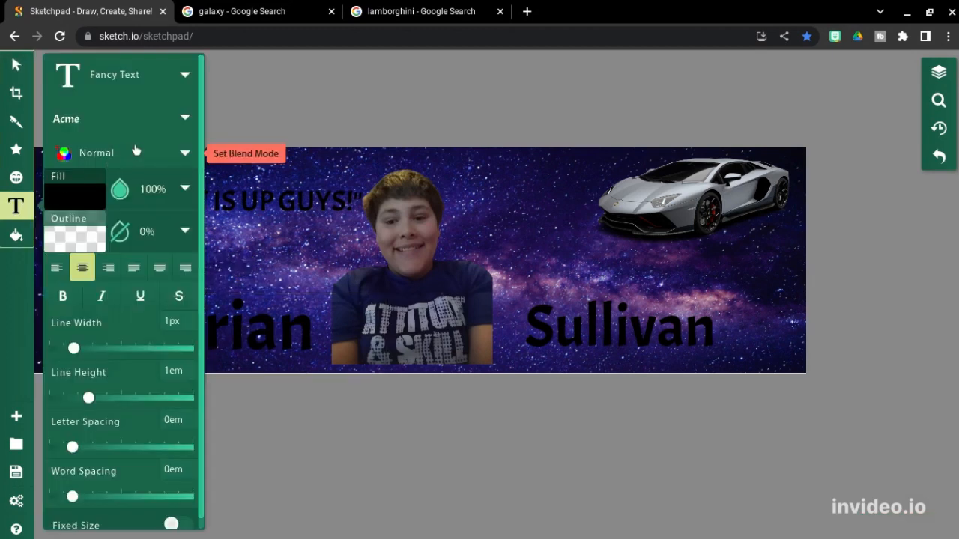
{"action": "left_click", "coordinate": [88, 196]}
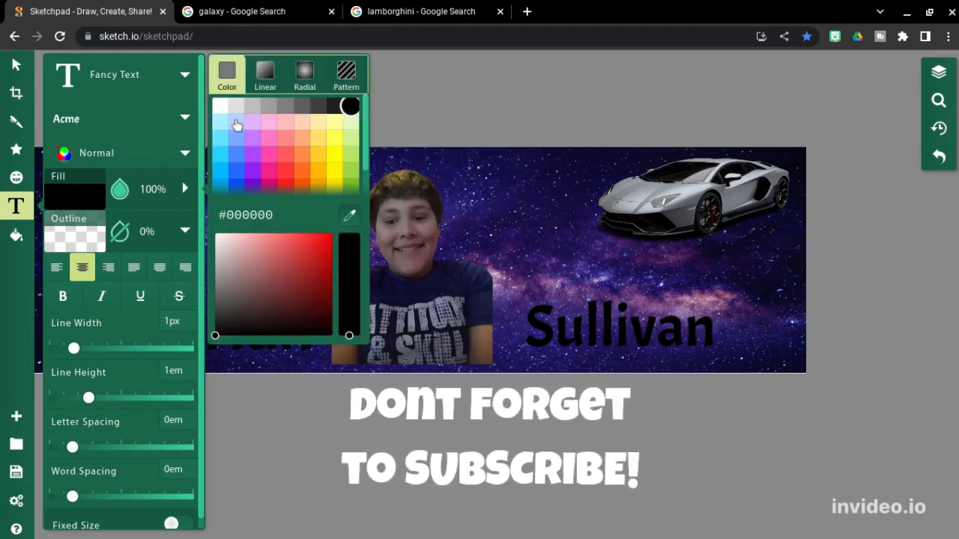
{"action": "left_click", "coordinate": [217, 108]}
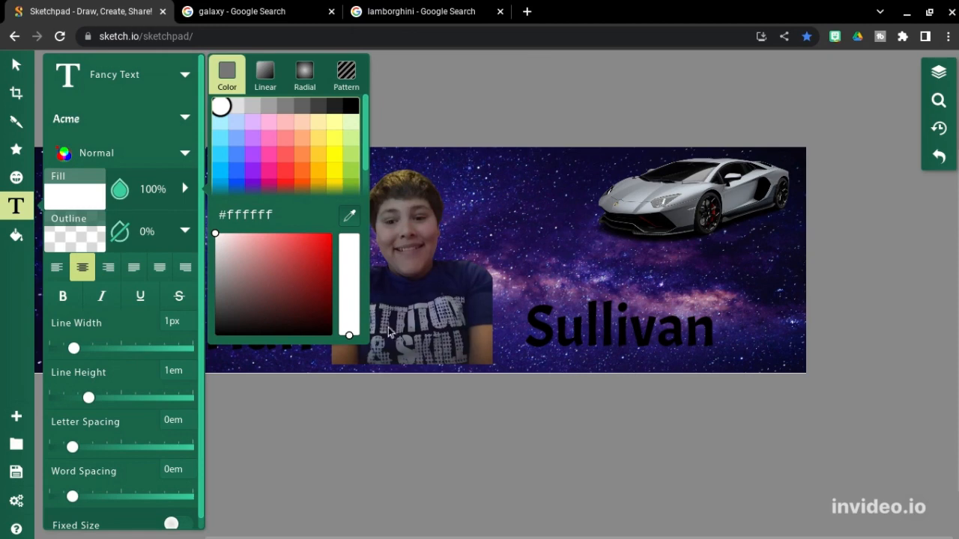
{"action": "left_click", "coordinate": [301, 350]}
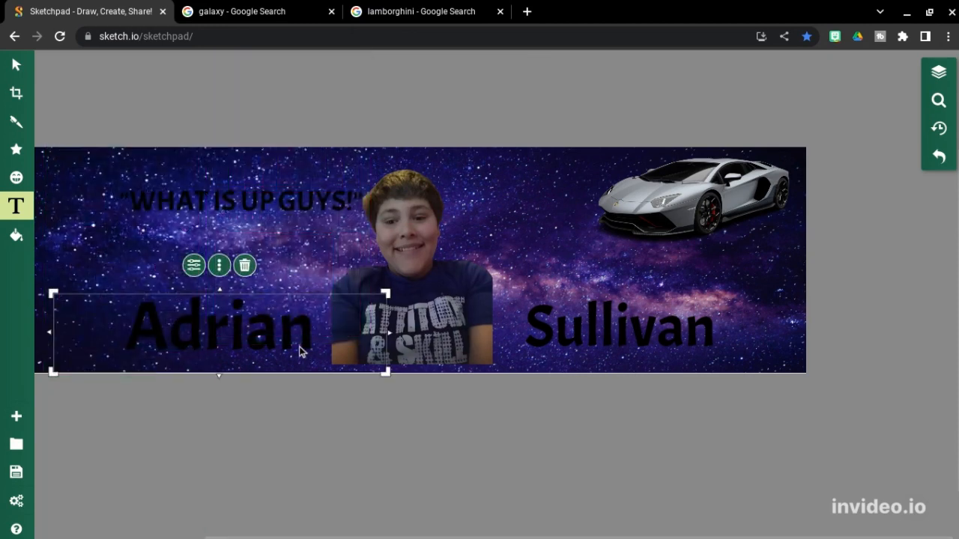
{"action": "double_click", "coordinate": [266, 332]}
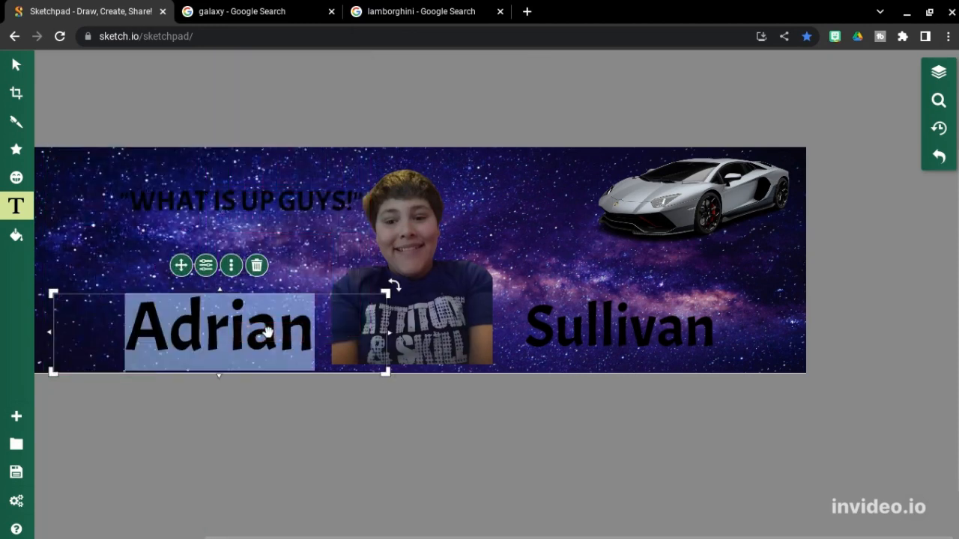
{"action": "left_click", "coordinate": [23, 210]}
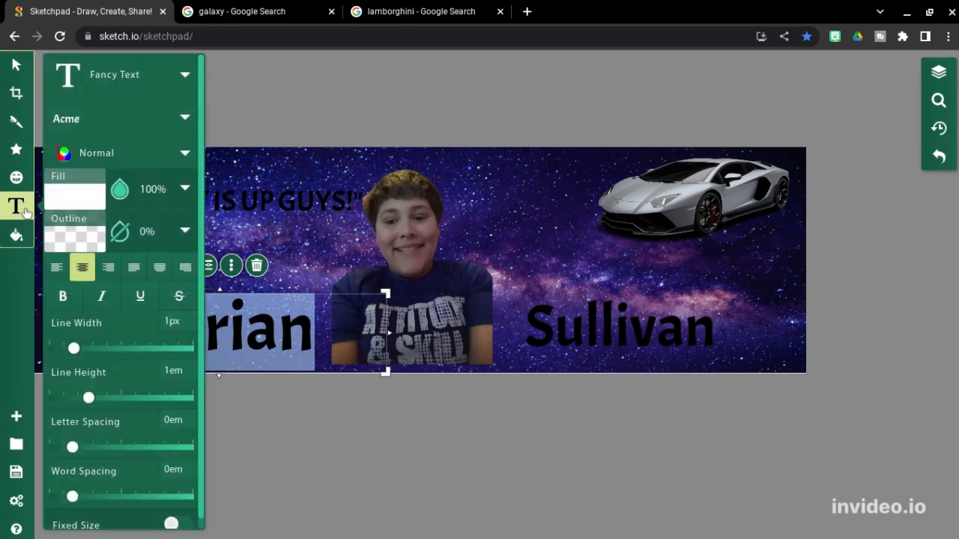
{"action": "left_click", "coordinate": [63, 203]}
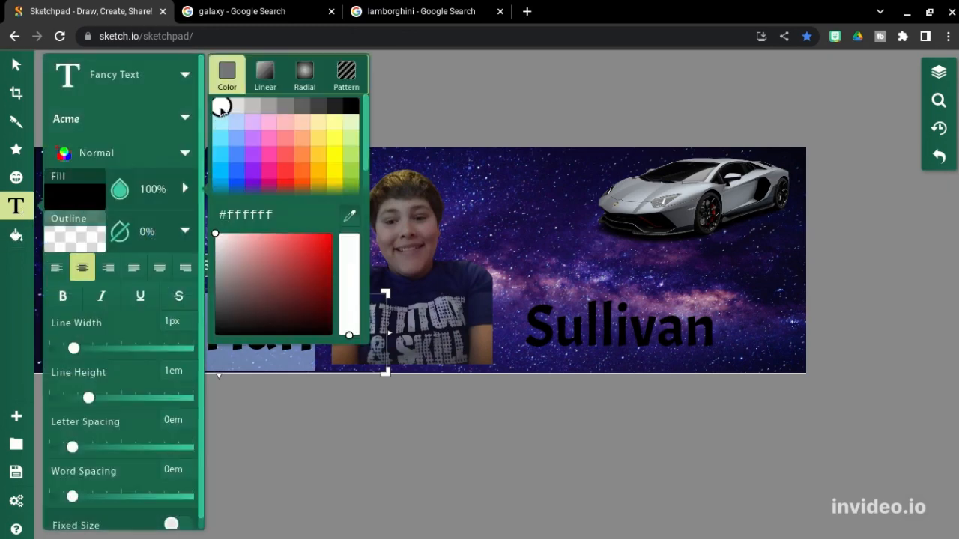
{"action": "left_click", "coordinate": [350, 463]}
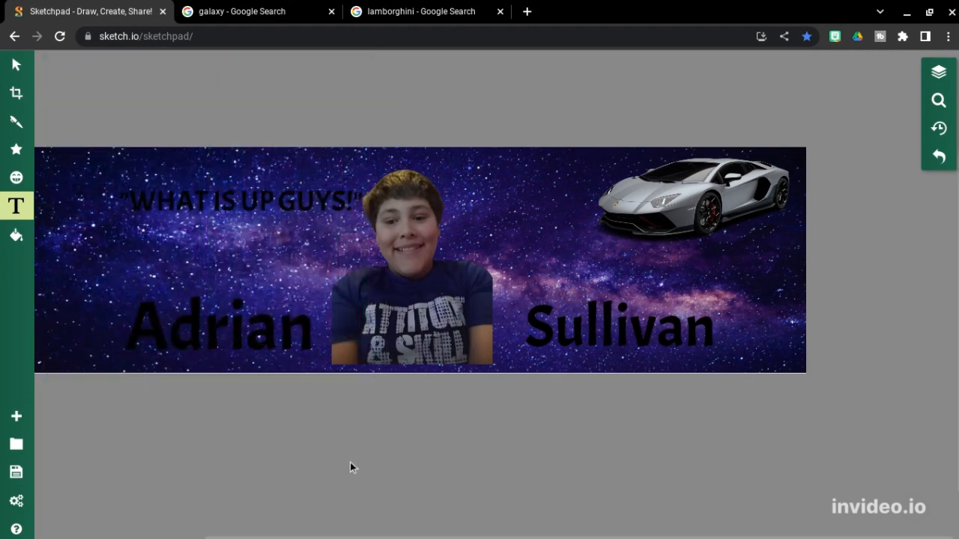
{"action": "left_click", "coordinate": [295, 355]}
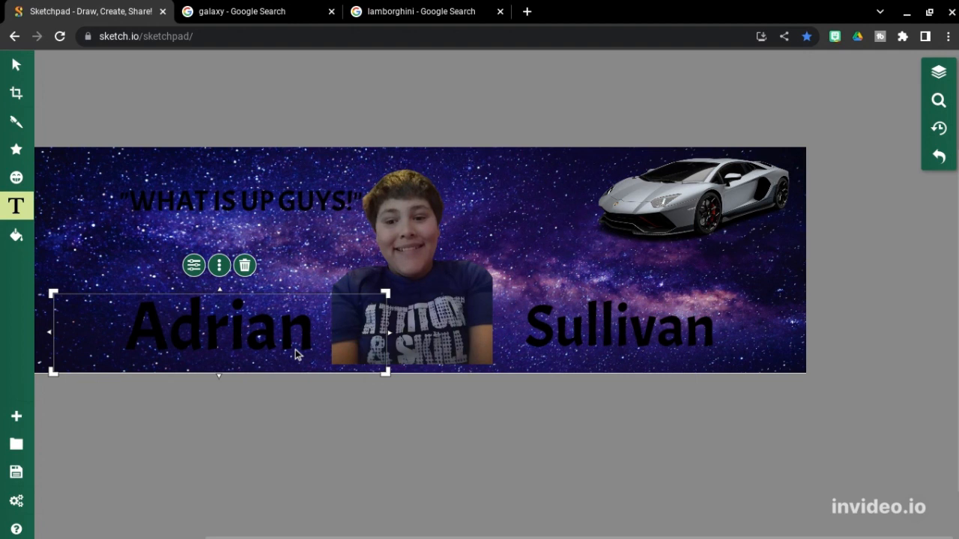
Step: Delete the black first name, surname and quote texts from the banner
{"action": "key", "text": "Delete"}
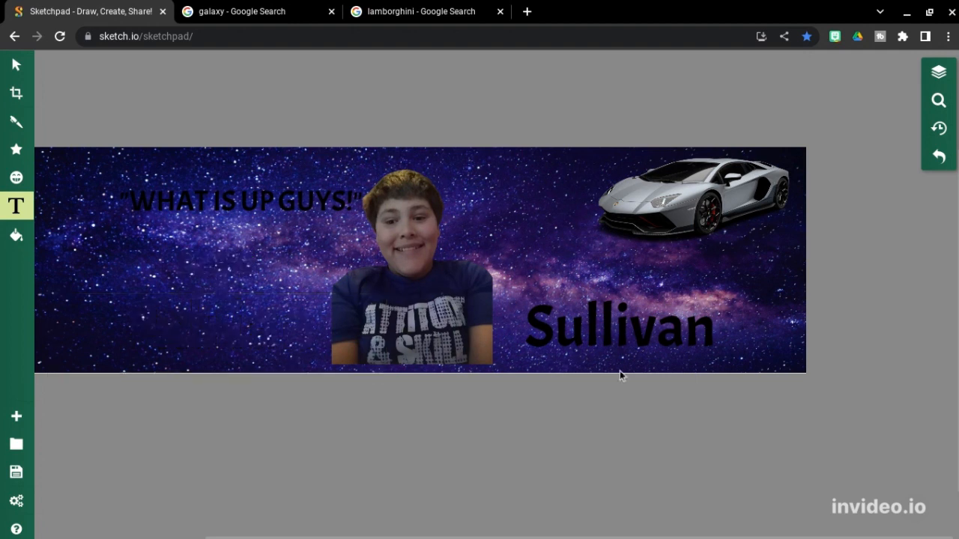
{"action": "left_click", "coordinate": [640, 345]}
{"action": "key", "text": "Delete"}
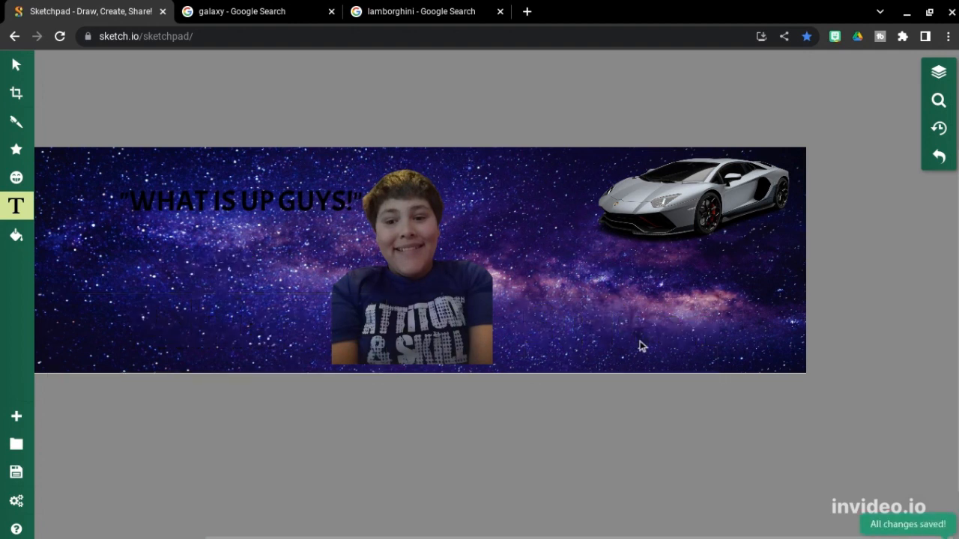
{"action": "left_click", "coordinate": [252, 200]}
{"action": "key", "text": "Delete"}
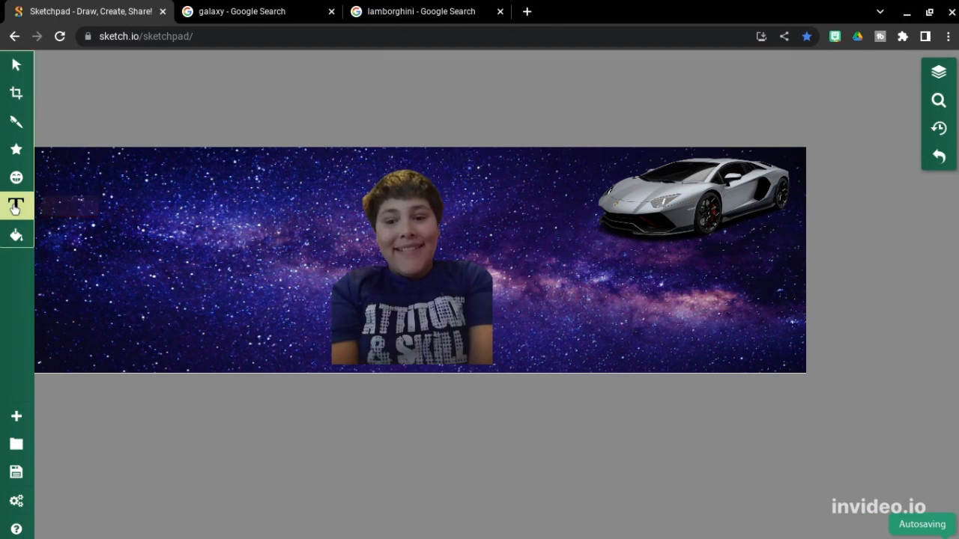
Step: Add the first name as white struck-through Fancy Text at the banner's bottom centre
{"action": "left_click", "coordinate": [16, 206]}
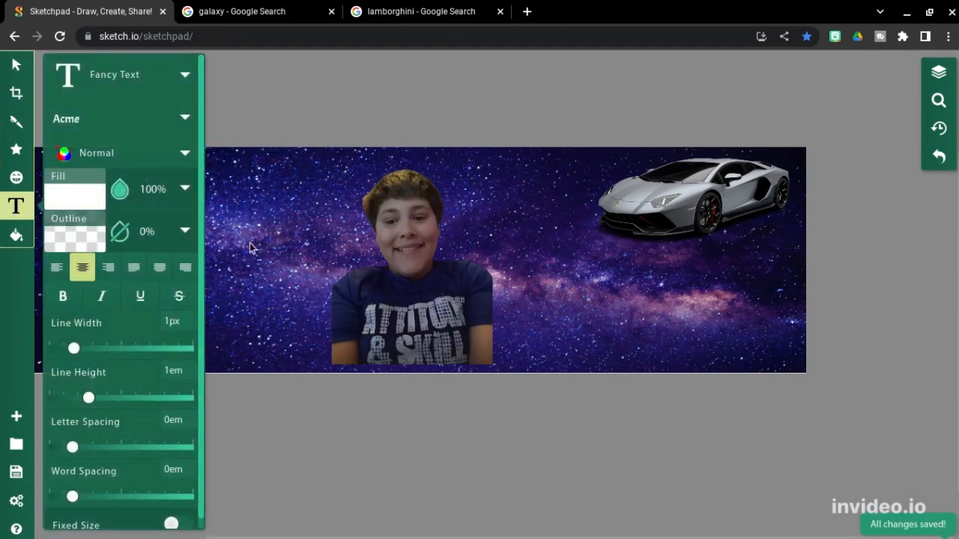
{"action": "left_click", "coordinate": [180, 295]}
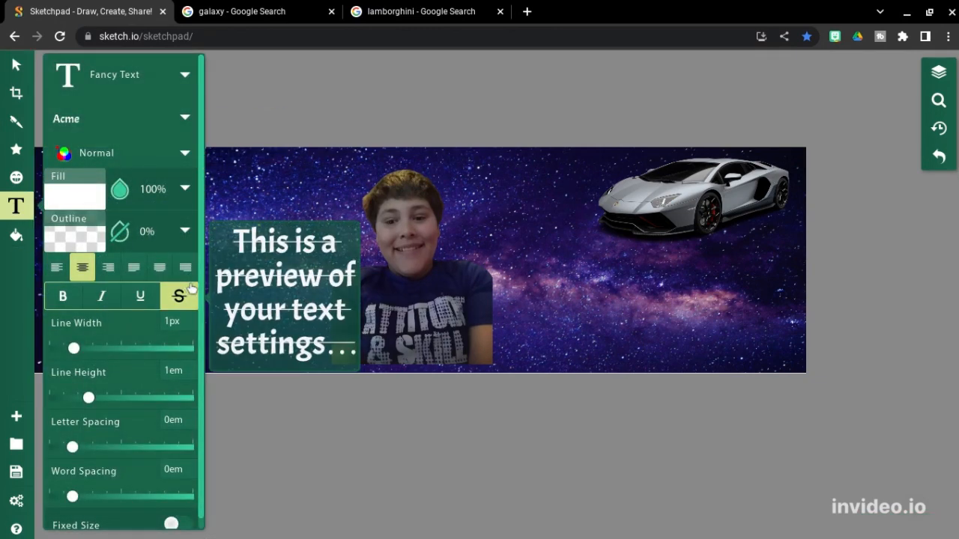
{"action": "left_click", "coordinate": [241, 309]}
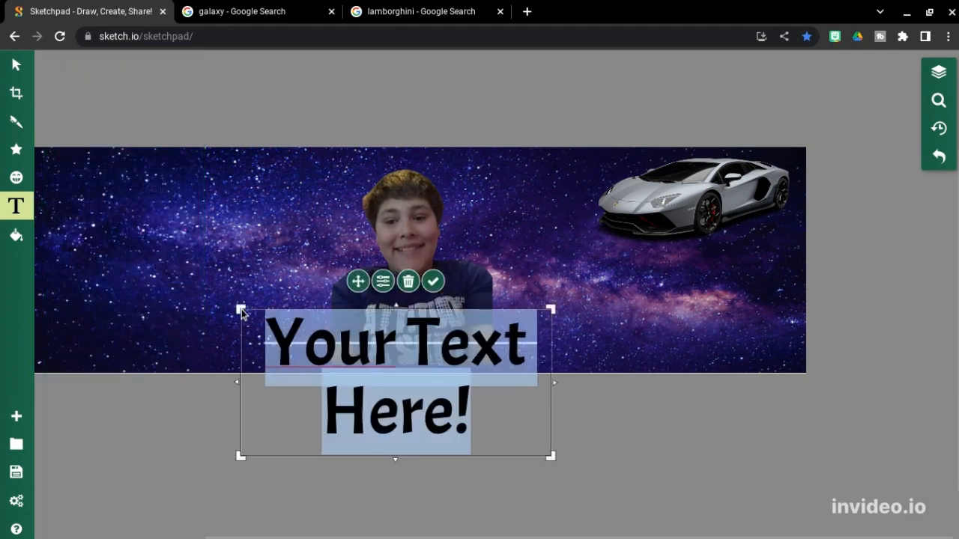
{"action": "type", "text": "m"}
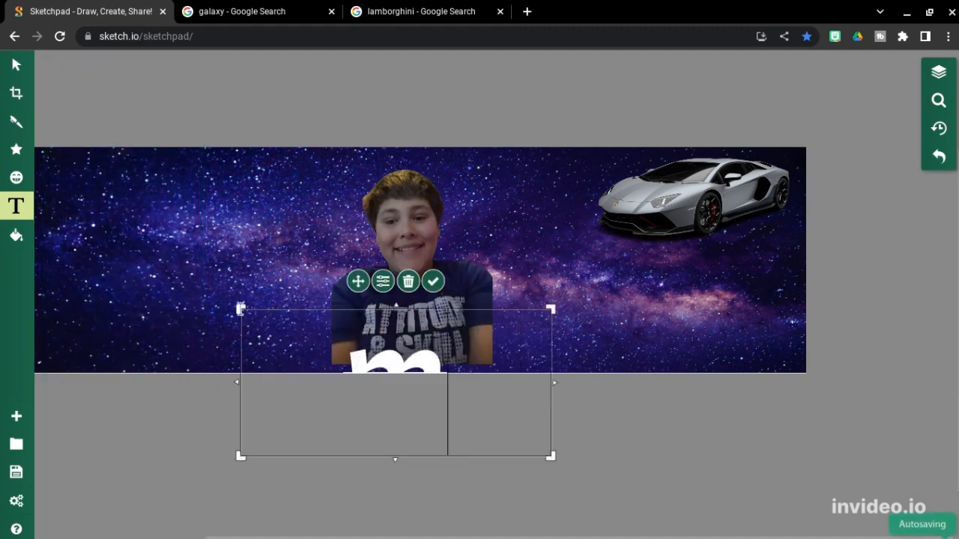
{"action": "key", "text": "BackSpace"}
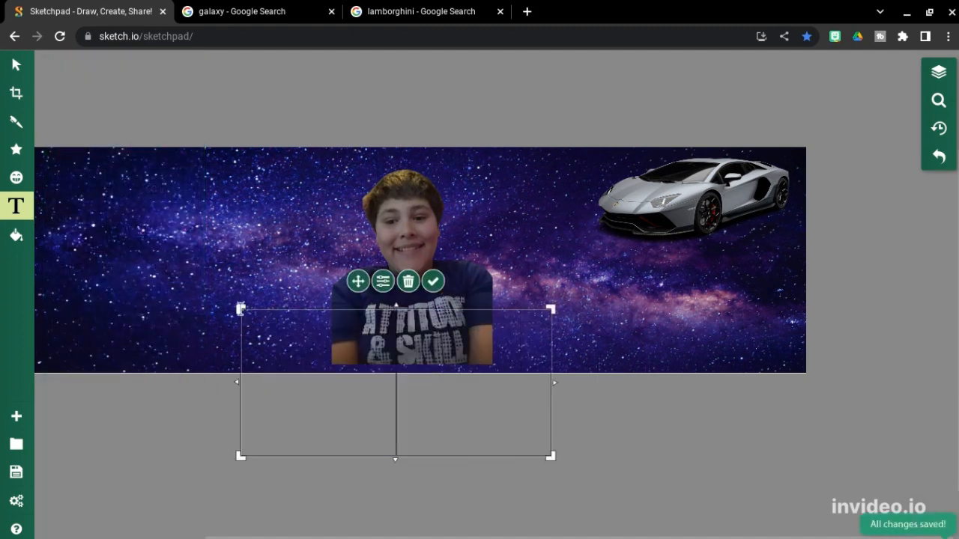
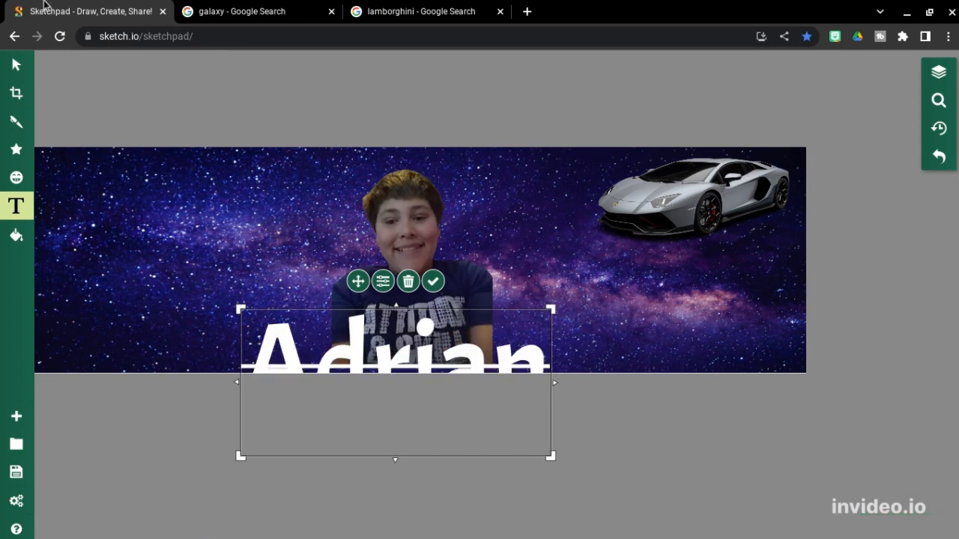
{"action": "left_click", "coordinate": [15, 65]}
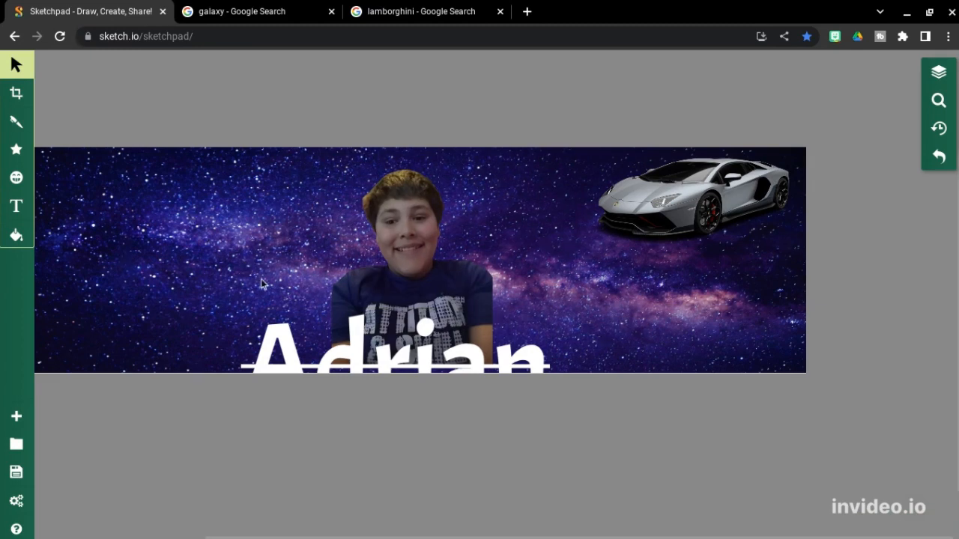
{"action": "left_click", "coordinate": [293, 341]}
Step: Move the white first name to the banner's left and add a new text box over the person
{"action": "left_click_drag", "start_coordinate": [293, 341], "coordinate": [149, 295]}
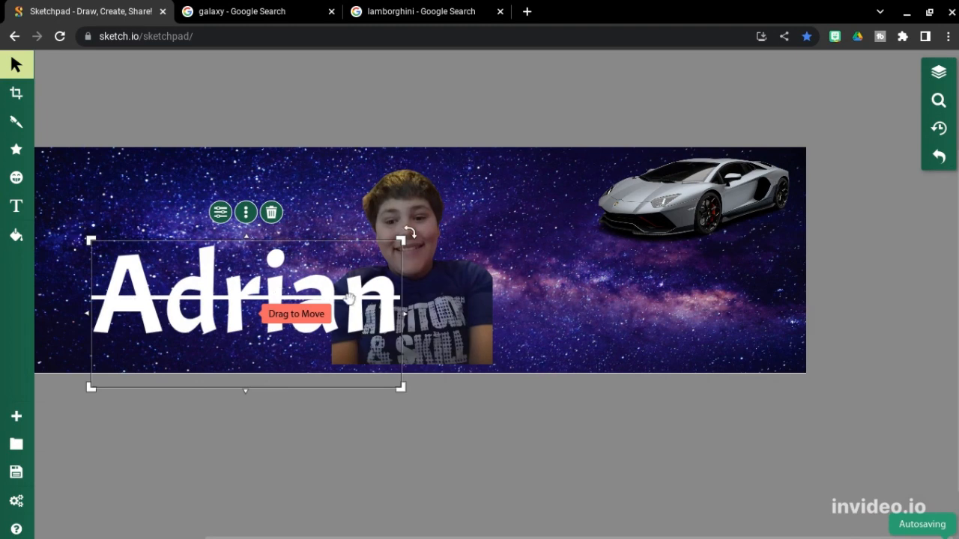
{"action": "left_click", "coordinate": [15, 213]}
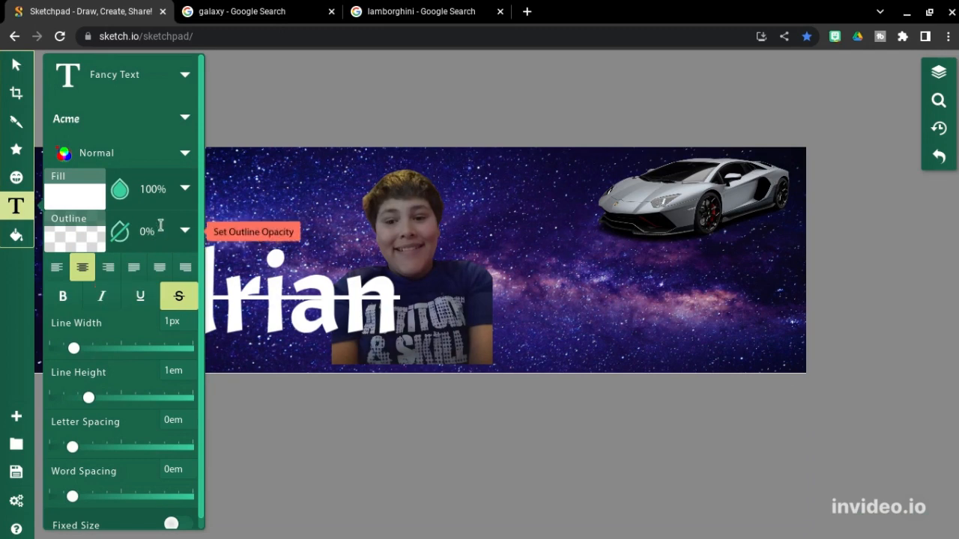
{"action": "left_click", "coordinate": [261, 155]}
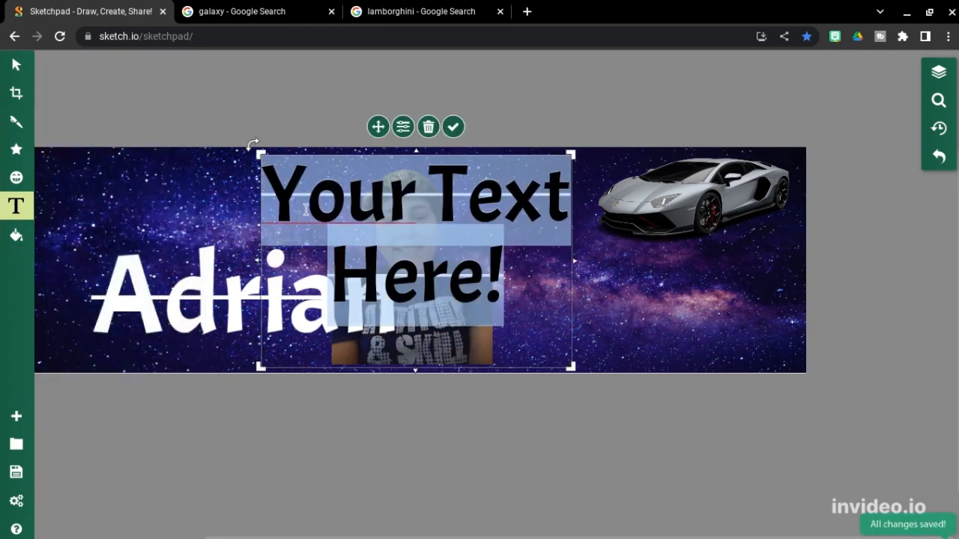
Step: Replace the placeholder with the surname in white struck-through lettering
{"action": "key", "text": "BackSpace"}
{"action": "type", "text": "j"}
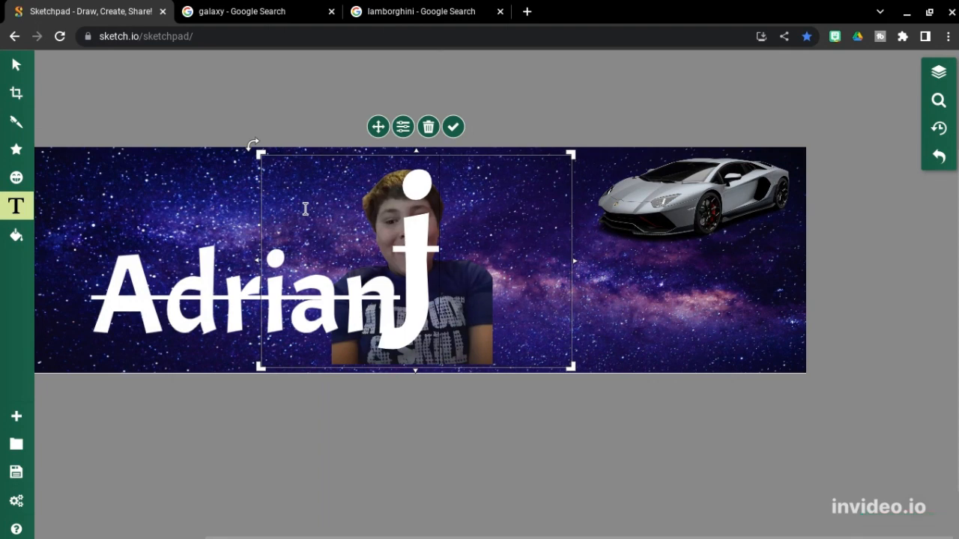
{"action": "key", "text": "BackSpace"}
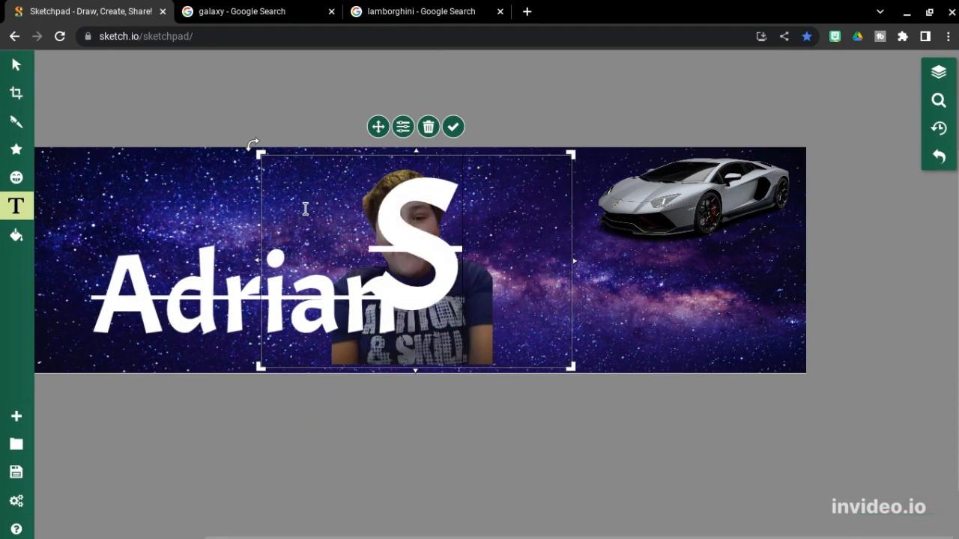
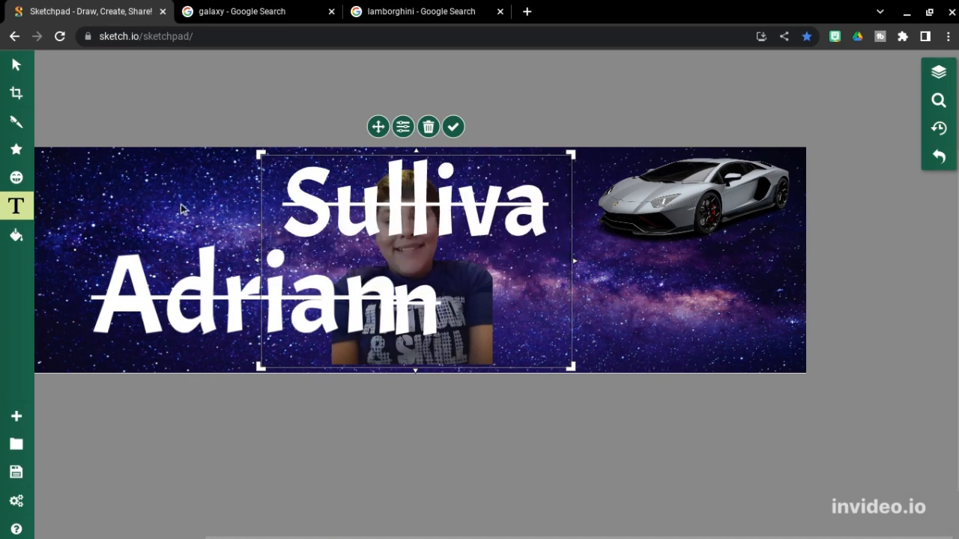
{"action": "left_click", "coordinate": [16, 65]}
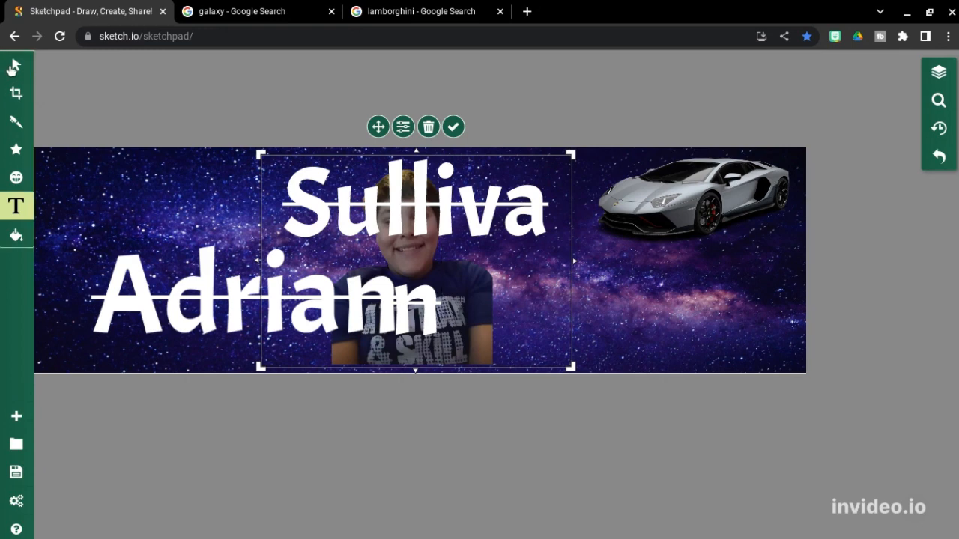
Step: Resize the surname to fit one line and place it right of the person
{"action": "left_click", "coordinate": [351, 199]}
{"action": "left_click_drag", "start_coordinate": [350, 200], "coordinate": [459, 216]}
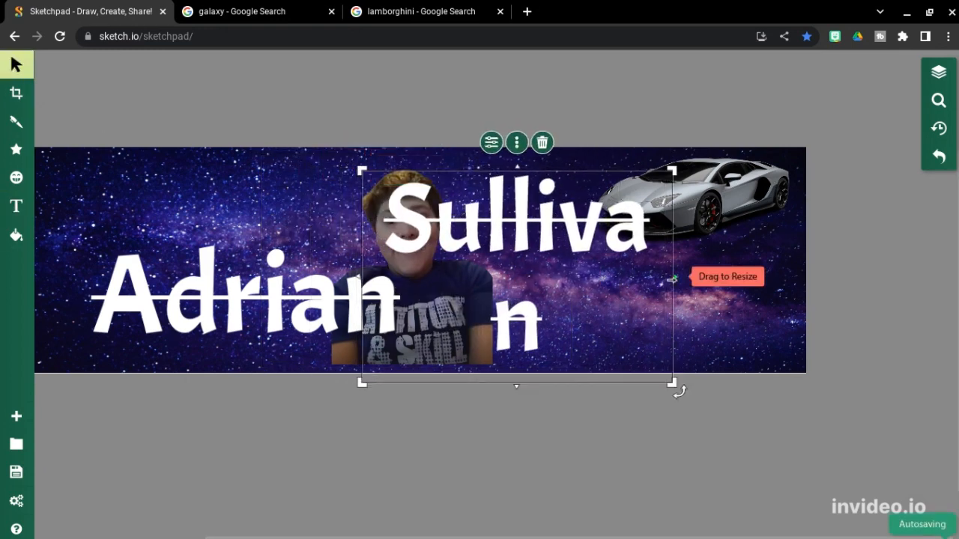
{"action": "left_click_drag", "start_coordinate": [673, 279], "coordinate": [709, 279]}
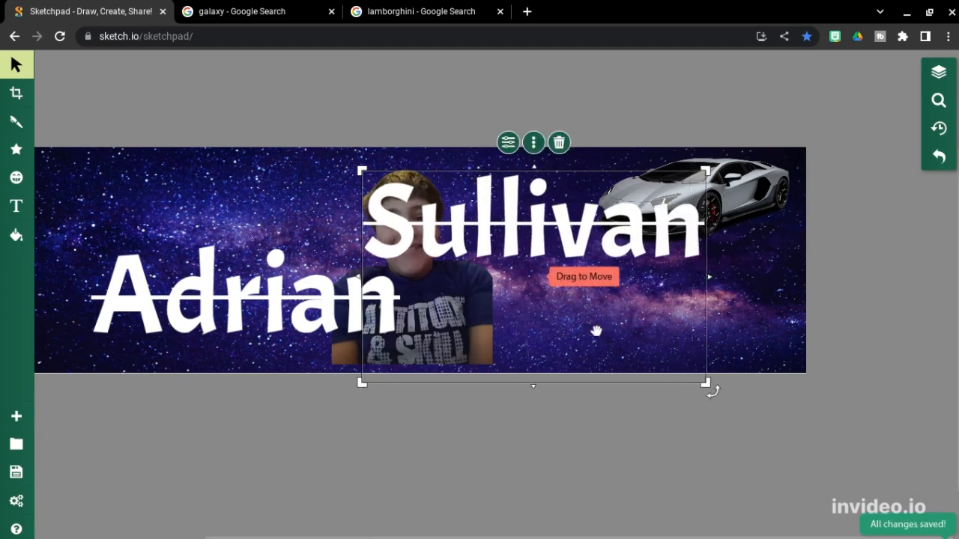
{"action": "left_click_drag", "start_coordinate": [595, 330], "coordinate": [722, 417]}
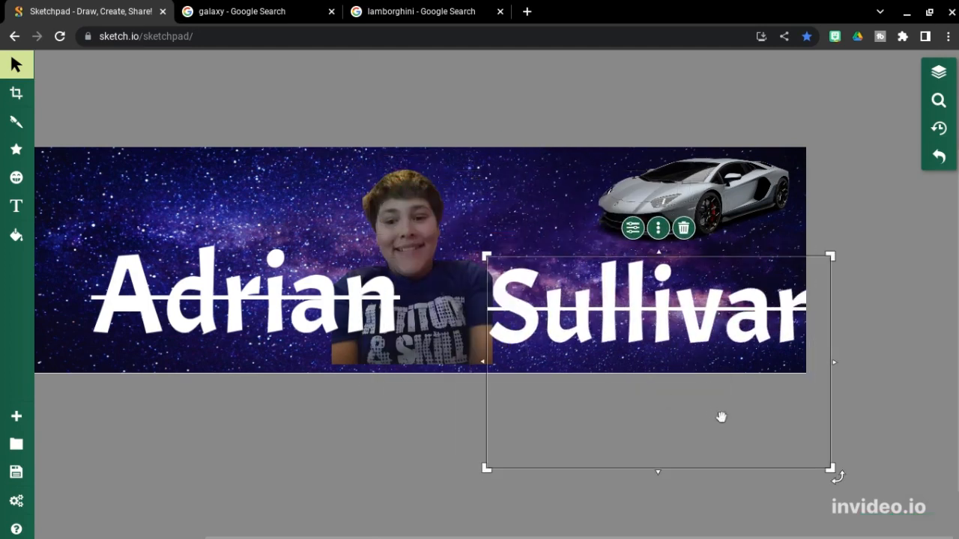
{"action": "left_click_drag", "start_coordinate": [831, 468], "coordinate": [672, 389]}
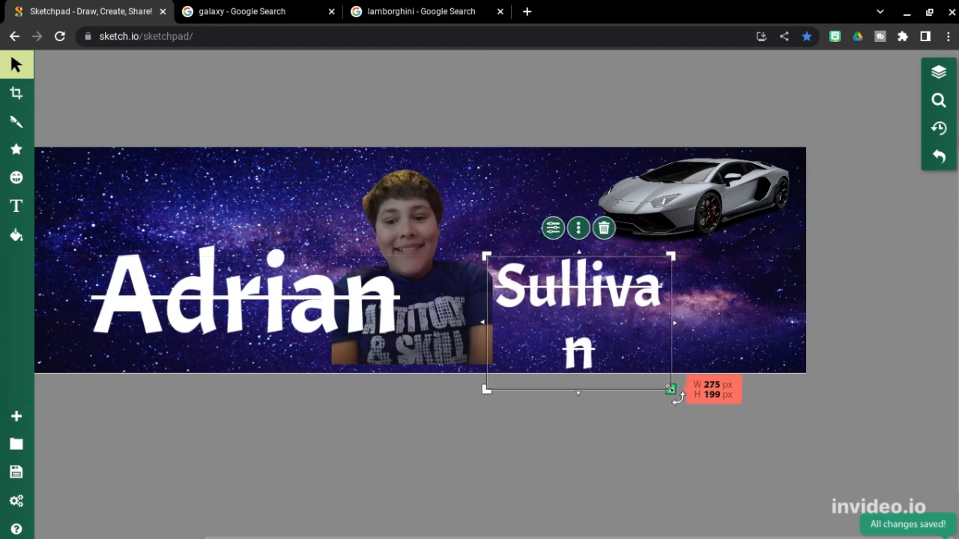
{"action": "left_click_drag", "start_coordinate": [675, 323], "coordinate": [698, 323]}
{"action": "left_click_drag", "start_coordinate": [627, 353], "coordinate": [653, 392]}
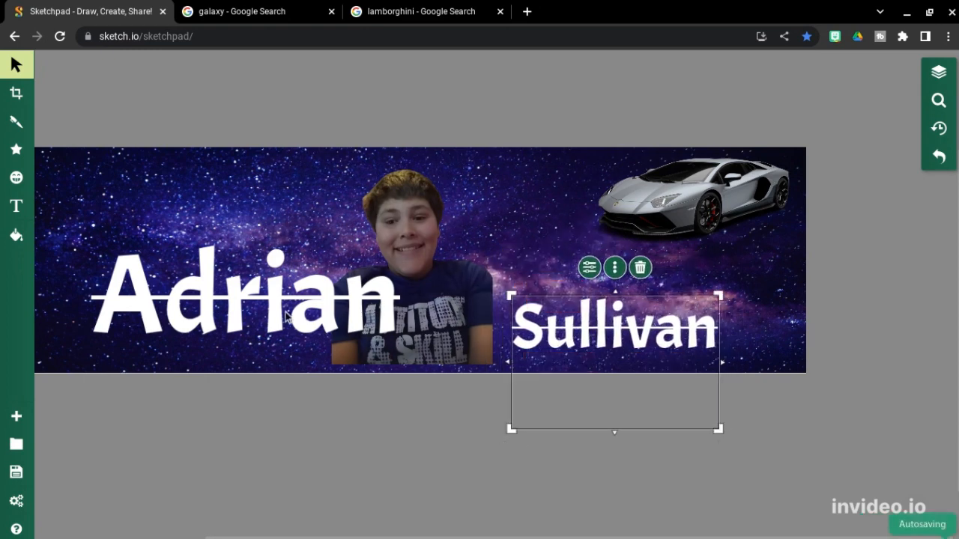
Step: Shrink the first name and move it to the left of the person
{"action": "left_click_drag", "start_coordinate": [287, 313], "coordinate": [267, 324]}
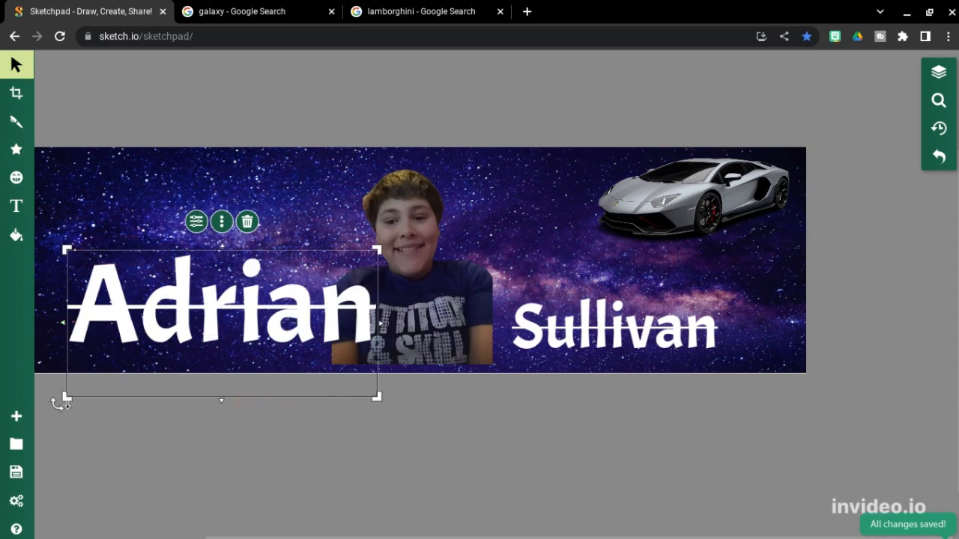
{"action": "left_click_drag", "start_coordinate": [66, 398], "coordinate": [180, 349]}
{"action": "left_click_drag", "start_coordinate": [271, 310], "coordinate": [221, 339]}
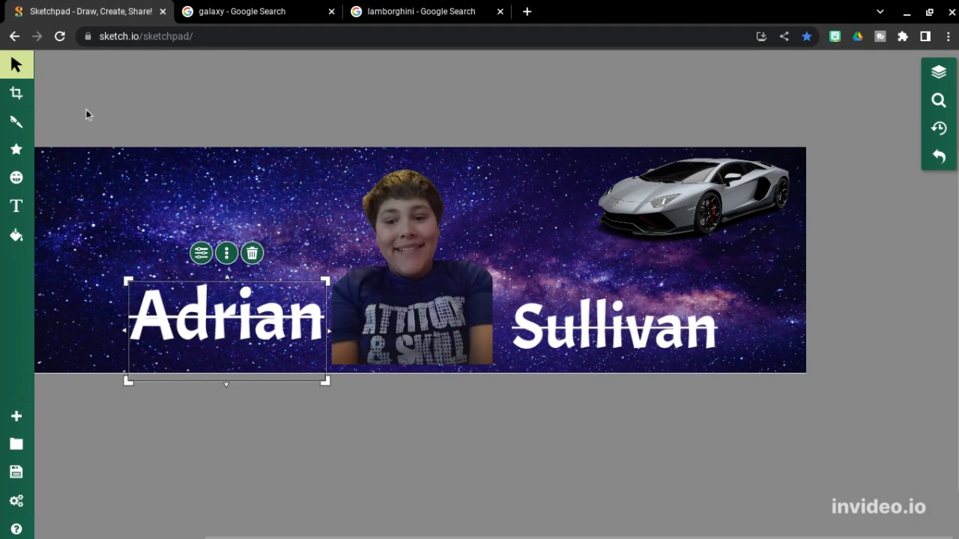
Step: Add a white two-line quote reading "WHAT / IS UP GUYS!" on the banner and select it
{"action": "left_click", "coordinate": [17, 207]}
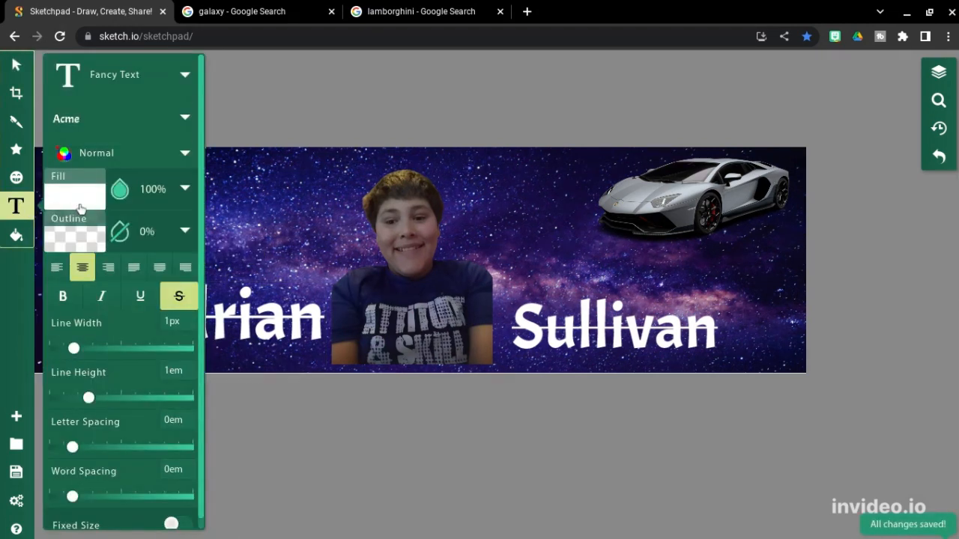
{"action": "left_click", "coordinate": [240, 195]}
{"action": "key", "text": "BackSpace"}
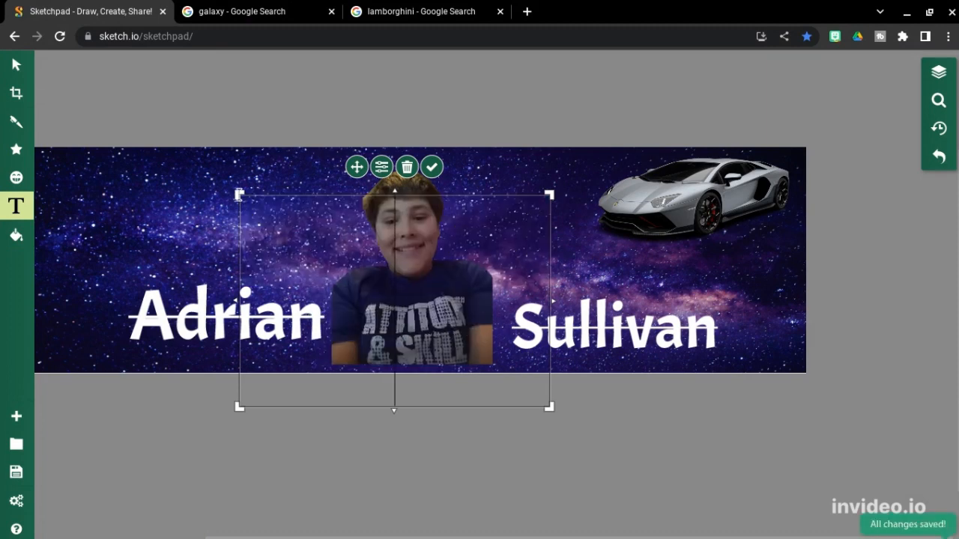
{"action": "type", "text": "\"WHAT"}
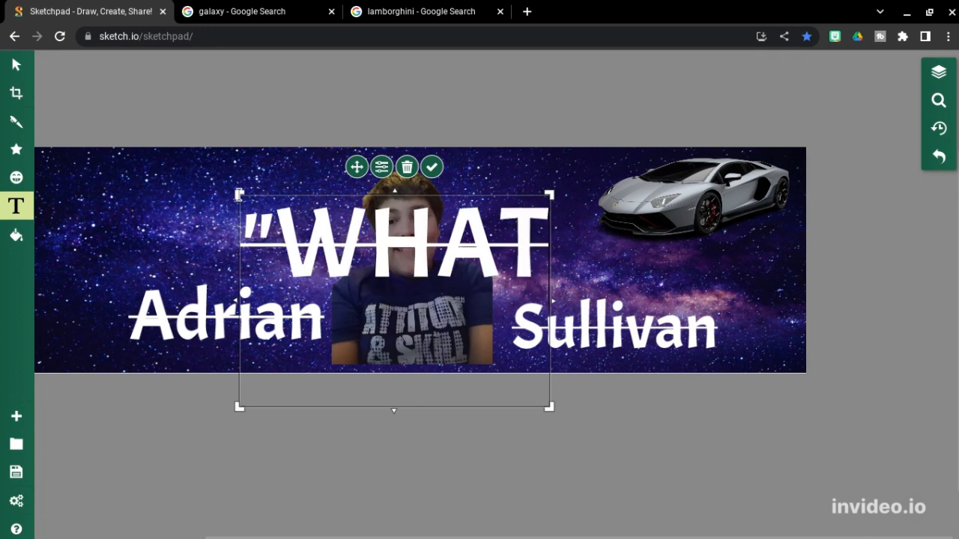
{"action": "key", "text": "Return"}
{"action": "type", "text": "IS UP"}
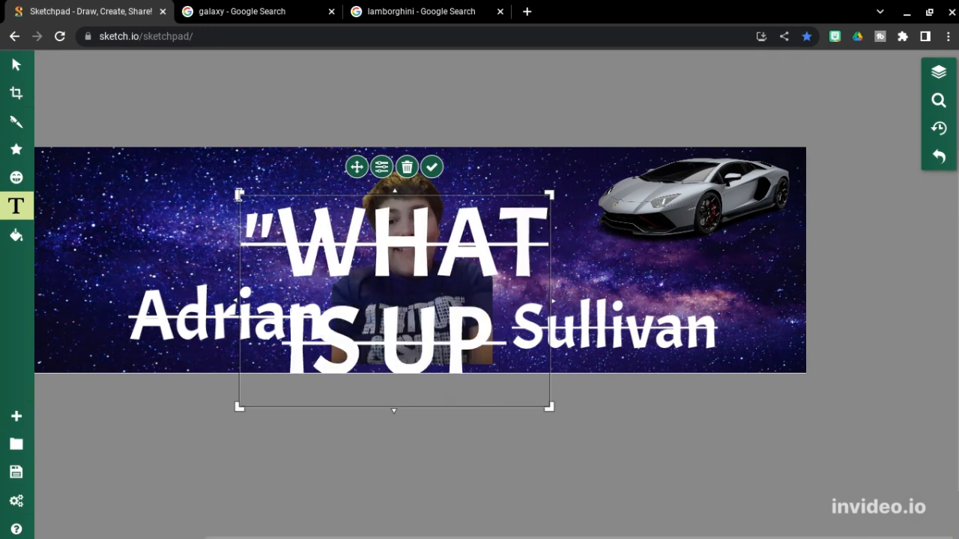
{"action": "type", "text": " GY"}
{"action": "key", "text": "BackSpace"}
{"action": "type", "text": "U"}
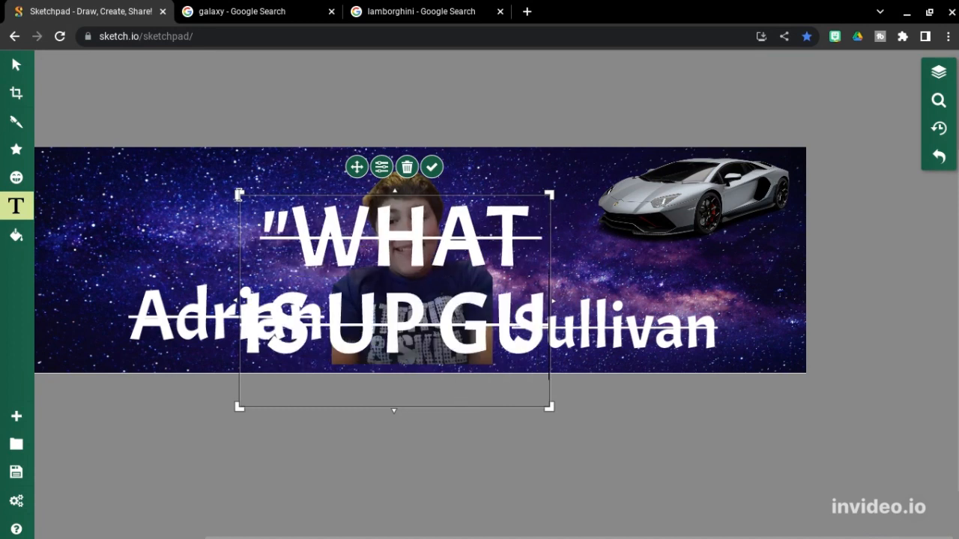
{"action": "type", "text": "YS"}
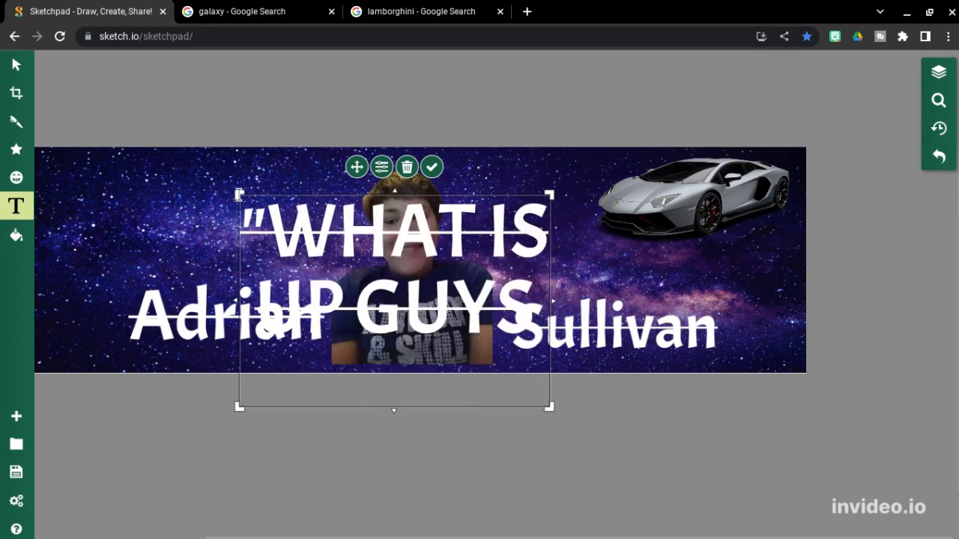
{"action": "type", "text": "!\""}
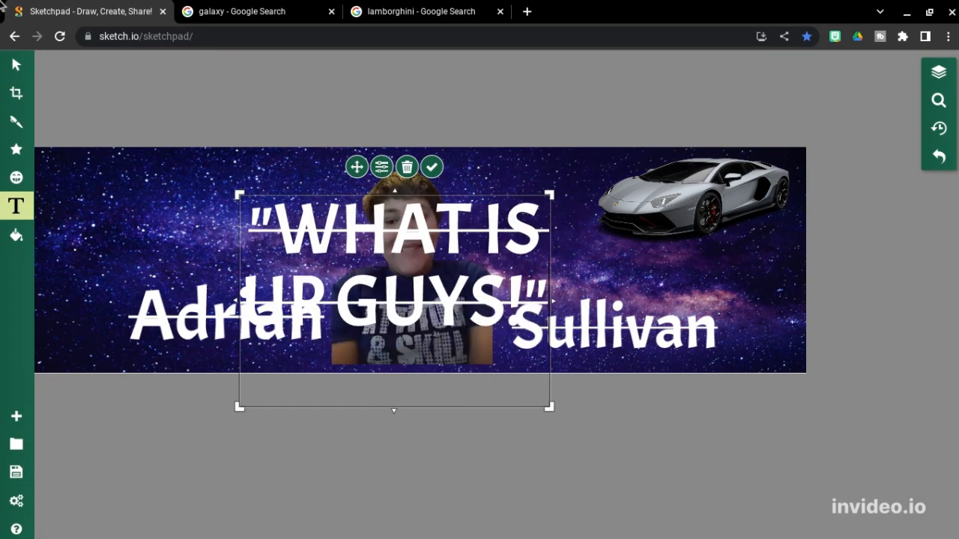
{"action": "left_click", "coordinate": [17, 65]}
{"action": "left_click", "coordinate": [403, 301]}
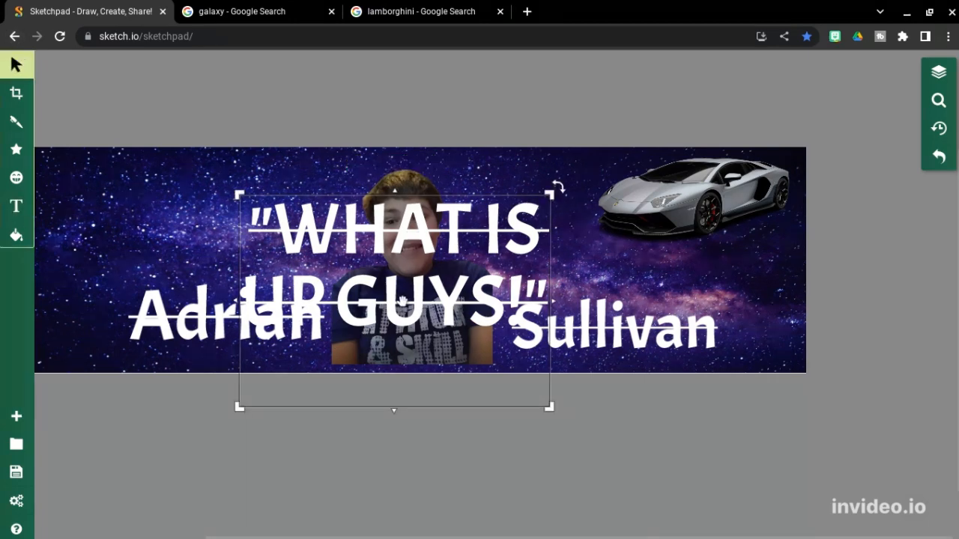
Step: Move the quote up-left and stretch its text box wider on both sides
{"action": "left_click_drag", "start_coordinate": [335, 219], "coordinate": [208, 191]}
{"action": "left_click_drag", "start_coordinate": [239, 236], "coordinate": [236, 239]}
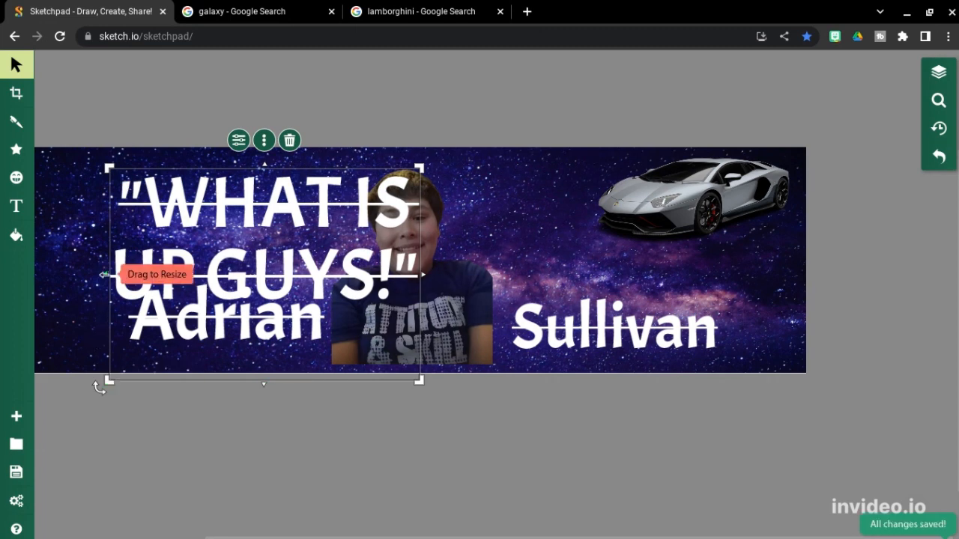
{"action": "left_click_drag", "start_coordinate": [107, 274], "coordinate": [3, 266]}
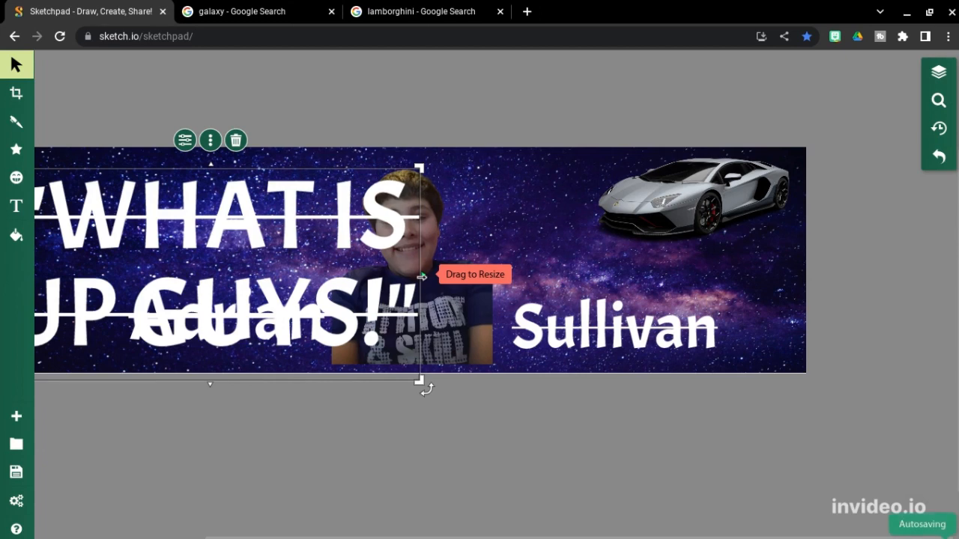
{"action": "left_click_drag", "start_coordinate": [421, 276], "coordinate": [817, 336]}
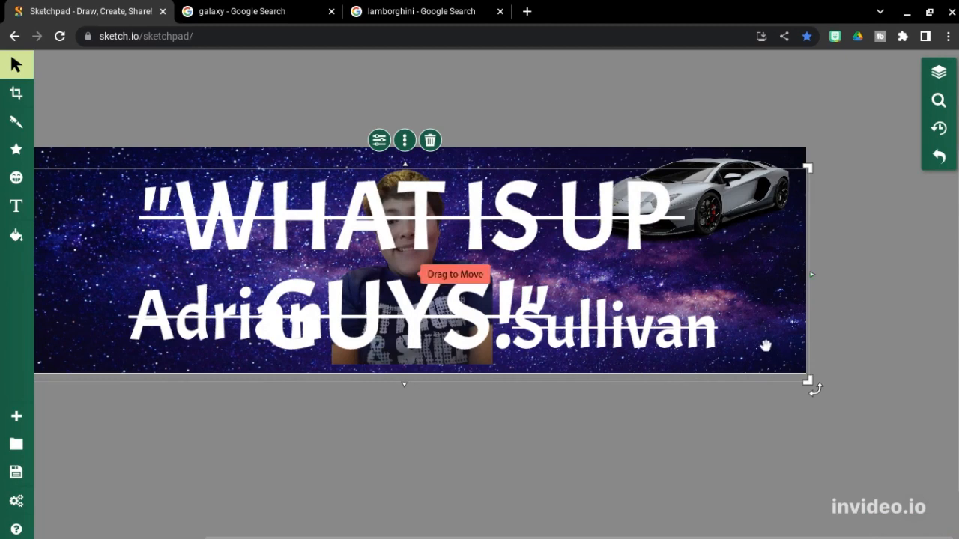
{"action": "left_click_drag", "start_coordinate": [472, 271], "coordinate": [424, 270]}
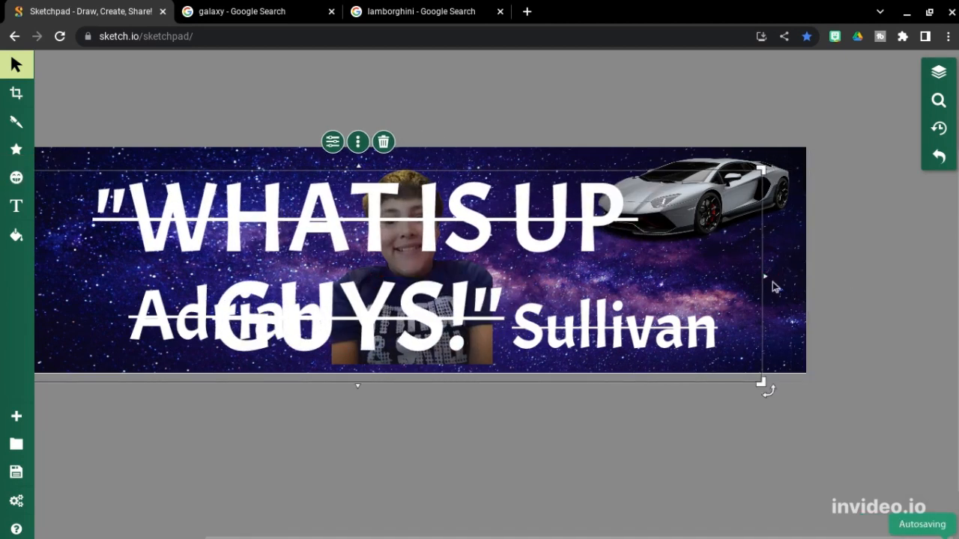
Step: Widen the quote to a single line, shrink it and place it in the top-left corner
{"action": "left_click_drag", "start_coordinate": [772, 282], "coordinate": [876, 278]}
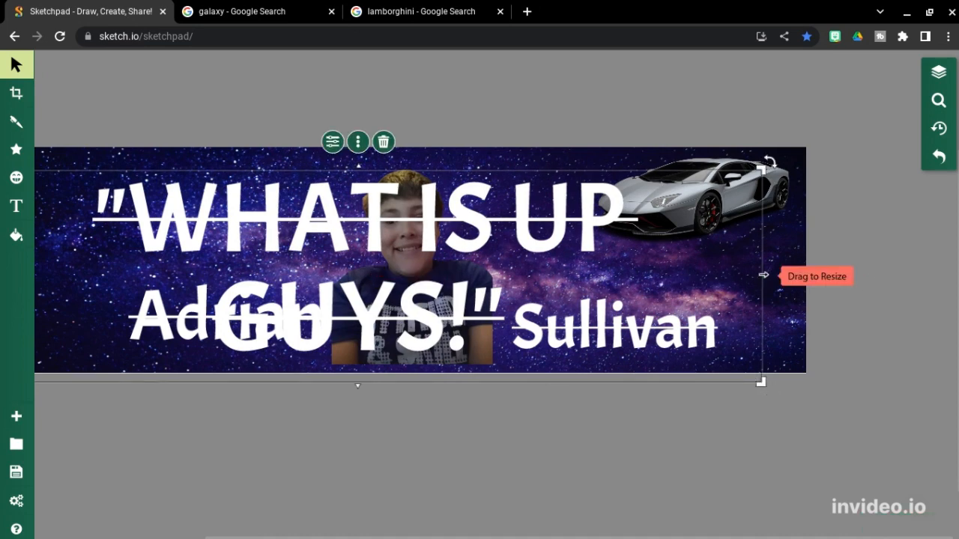
{"action": "left_click_drag", "start_coordinate": [765, 275], "coordinate": [813, 276]}
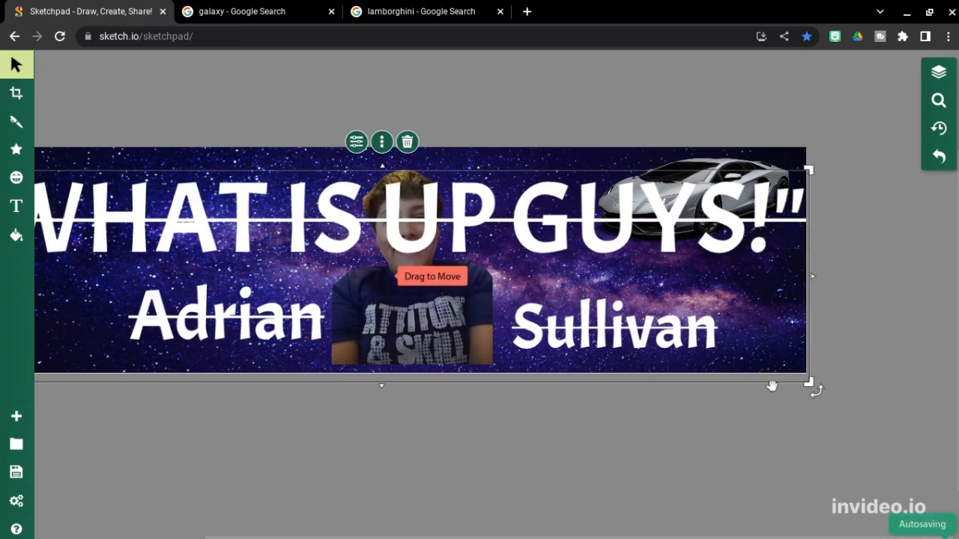
{"action": "left_click_drag", "start_coordinate": [809, 382], "coordinate": [379, 214]}
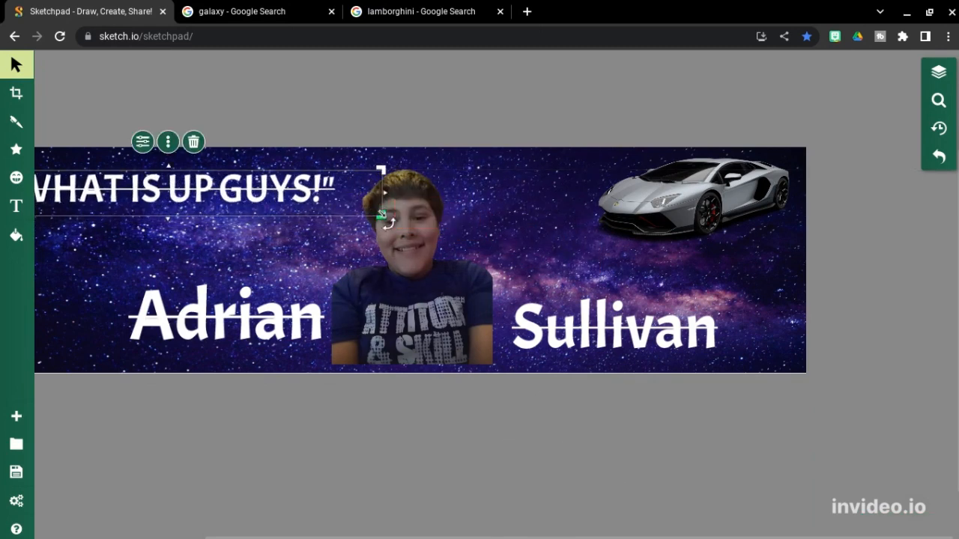
{"action": "left_click_drag", "start_coordinate": [311, 215], "coordinate": [339, 216]}
Step: Shrink the quote slightly to about 666 × 54 px and nudge it right and down
{"action": "left_click", "coordinate": [423, 110]}
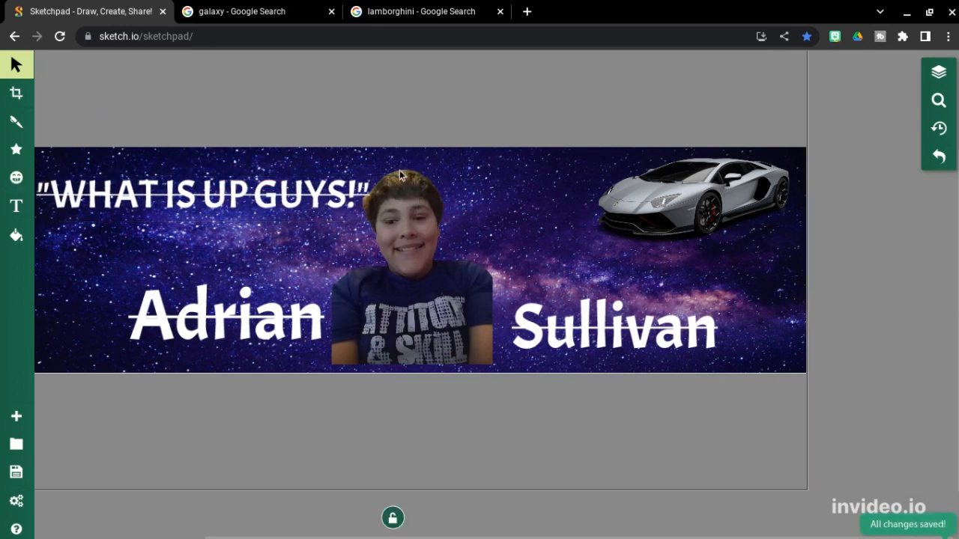
{"action": "left_click", "coordinate": [397, 199]}
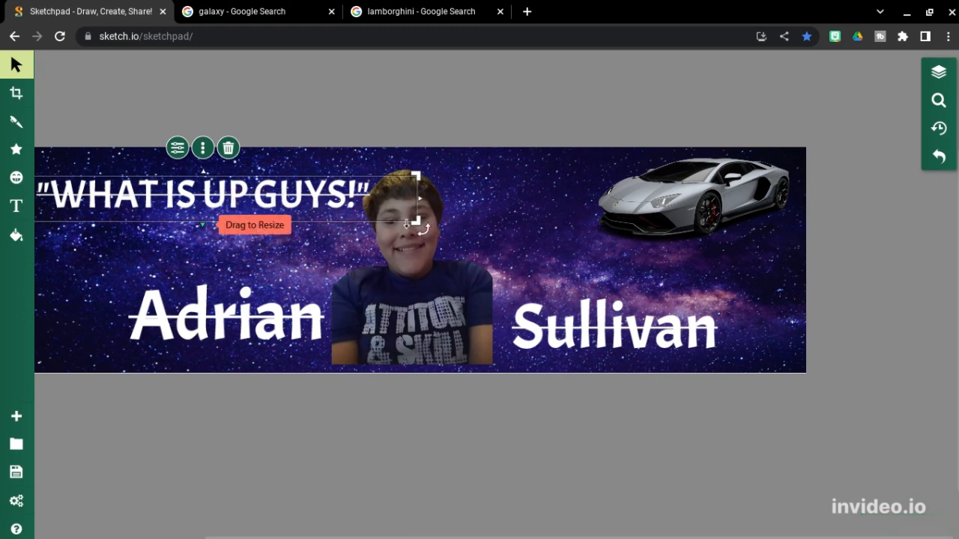
{"action": "left_click_drag", "start_coordinate": [417, 222], "coordinate": [444, 220]}
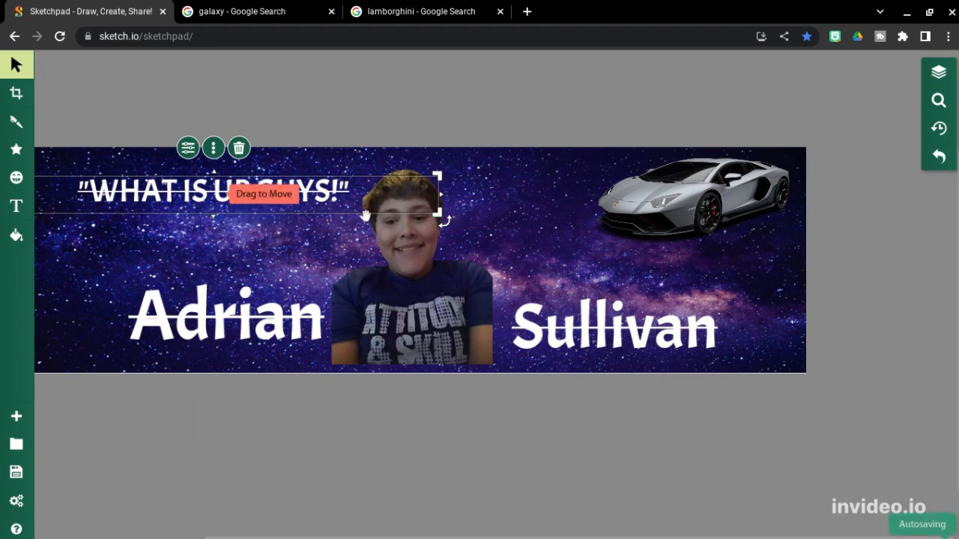
{"action": "mouse_move", "coordinate": [365, 215]}
{"action": "left_mouse_down"}
{"action": "mouse_move", "coordinate": [379, 226]}
{"action": "mouse_move", "coordinate": [369, 221]}
{"action": "left_mouse_up"}
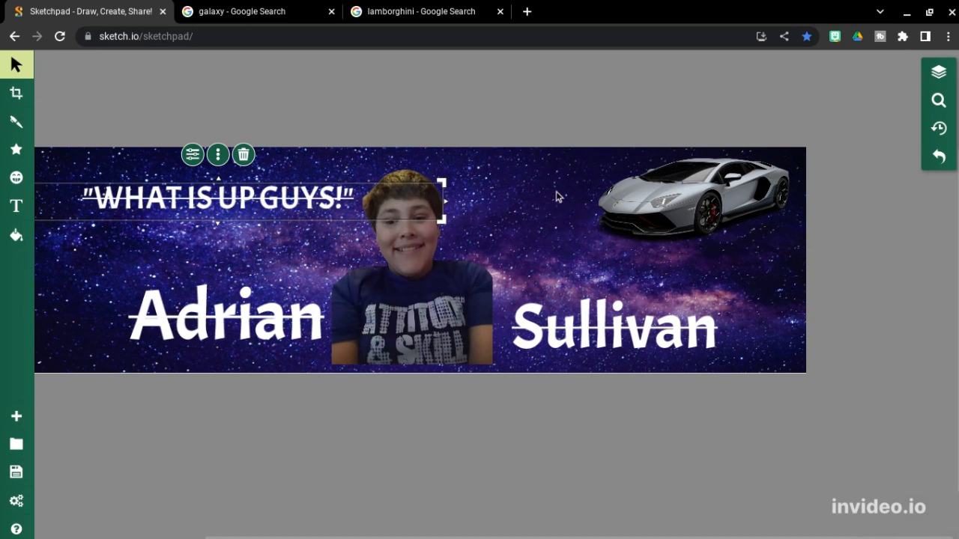
Step: Delete the car image, then restore it with Ctrl+Z
{"action": "left_click", "coordinate": [662, 112]}
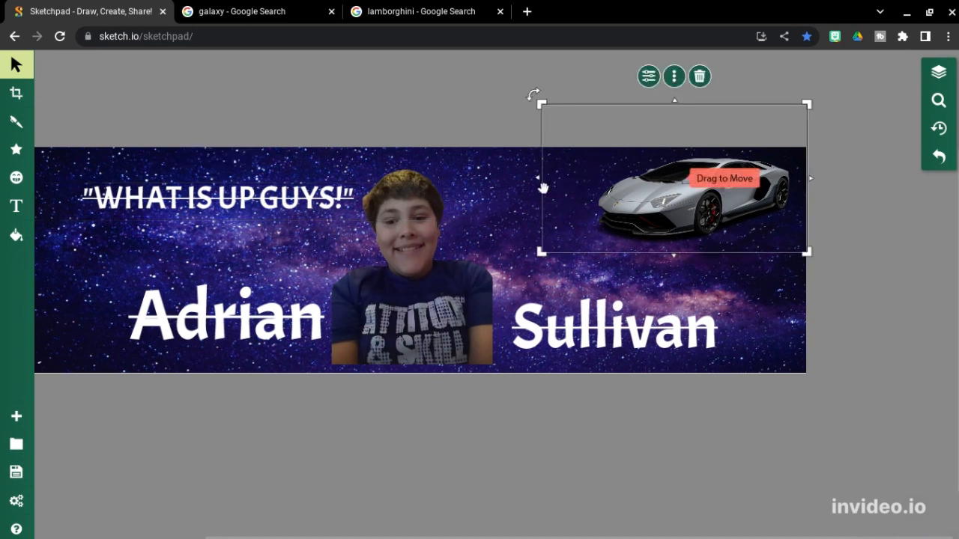
{"action": "left_click", "coordinate": [699, 77]}
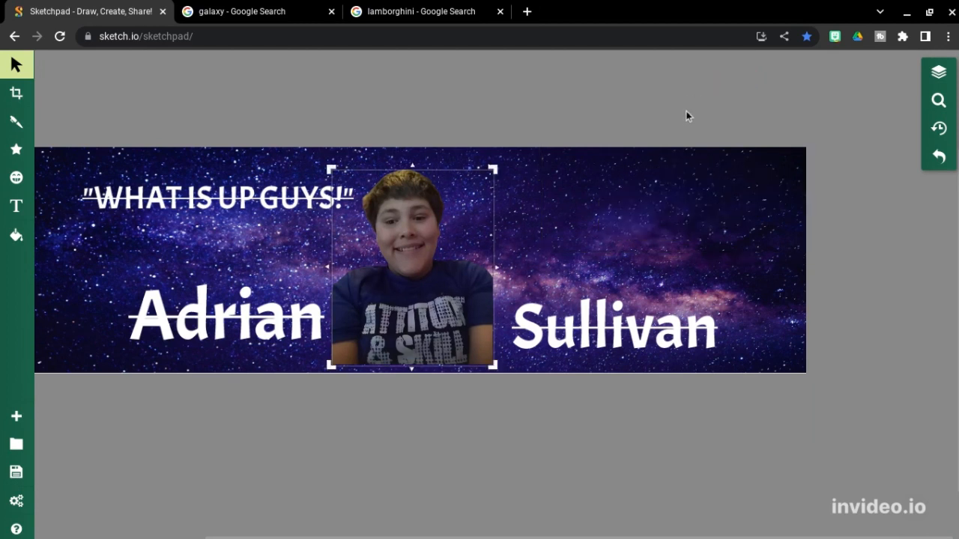
{"action": "left_click", "coordinate": [670, 180]}
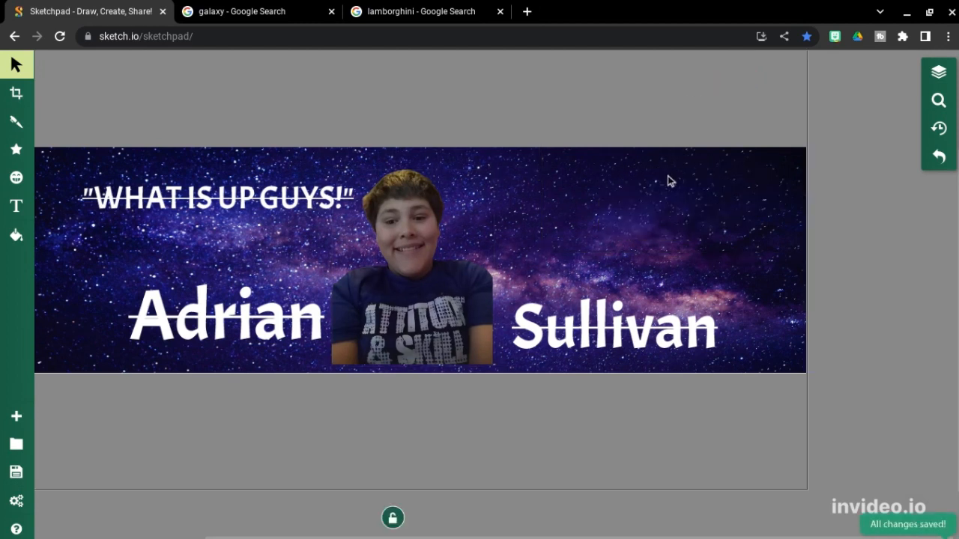
{"action": "key", "text": "ctrl+z"}
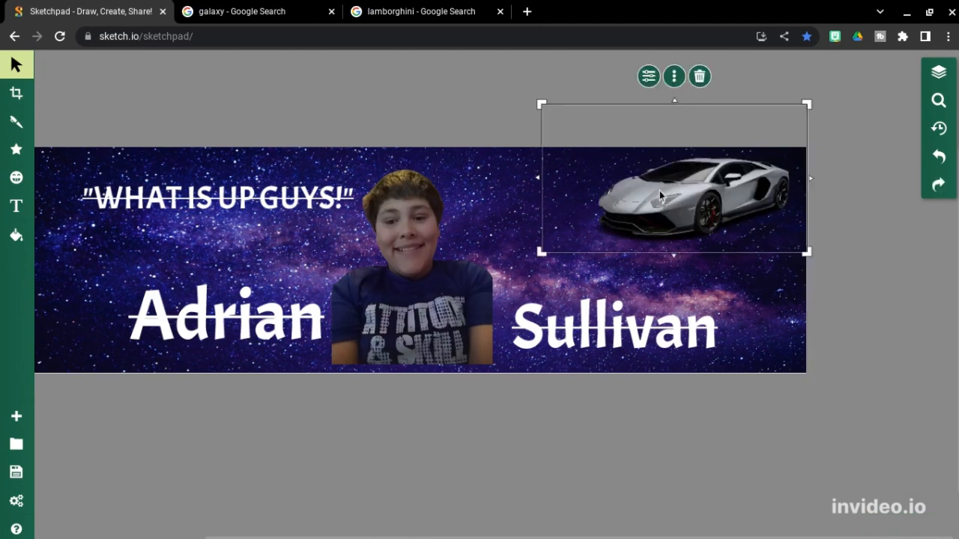
{"action": "left_click", "coordinate": [453, 122]}
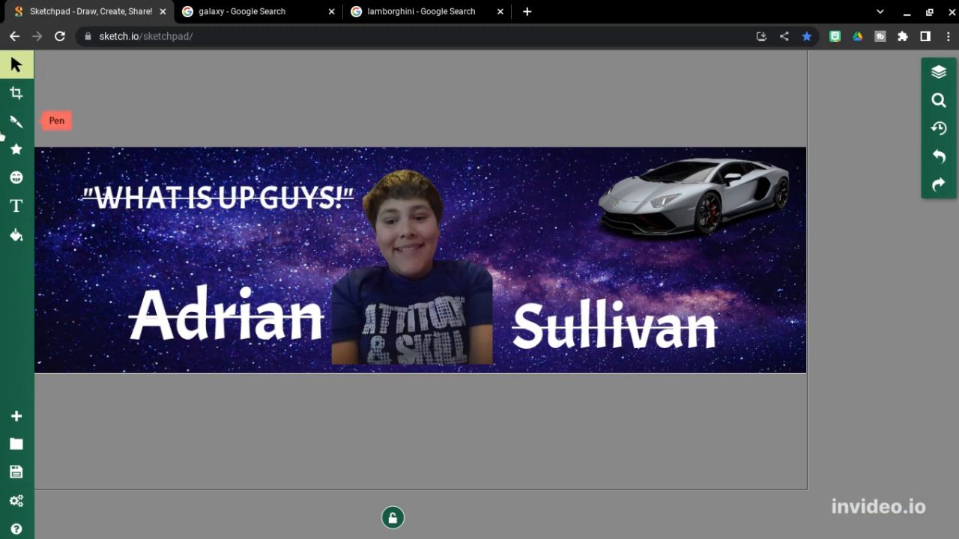
Step: Check the Clipart panel, the person photo and the Adrian name, then bring up the Export options
{"action": "left_click", "coordinate": [16, 177]}
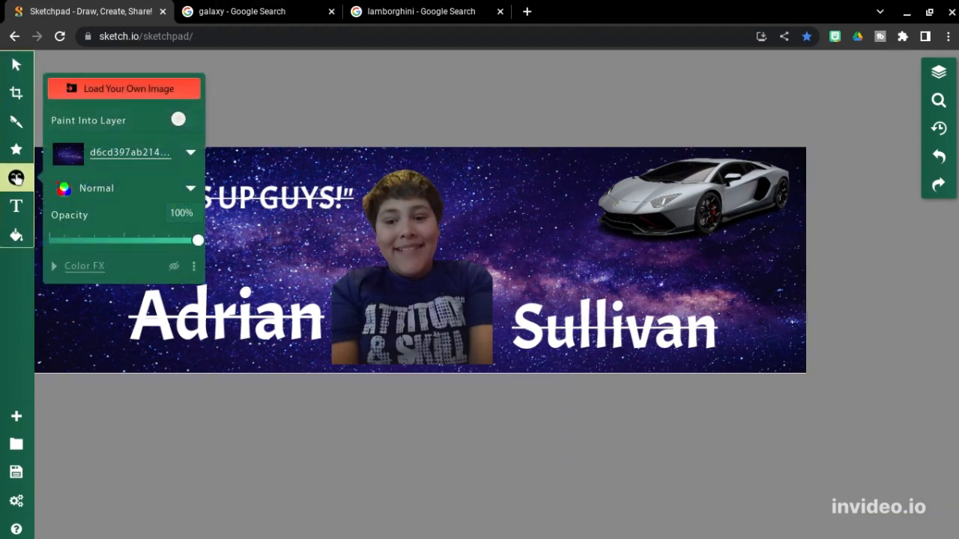
{"action": "left_click", "coordinate": [385, 101]}
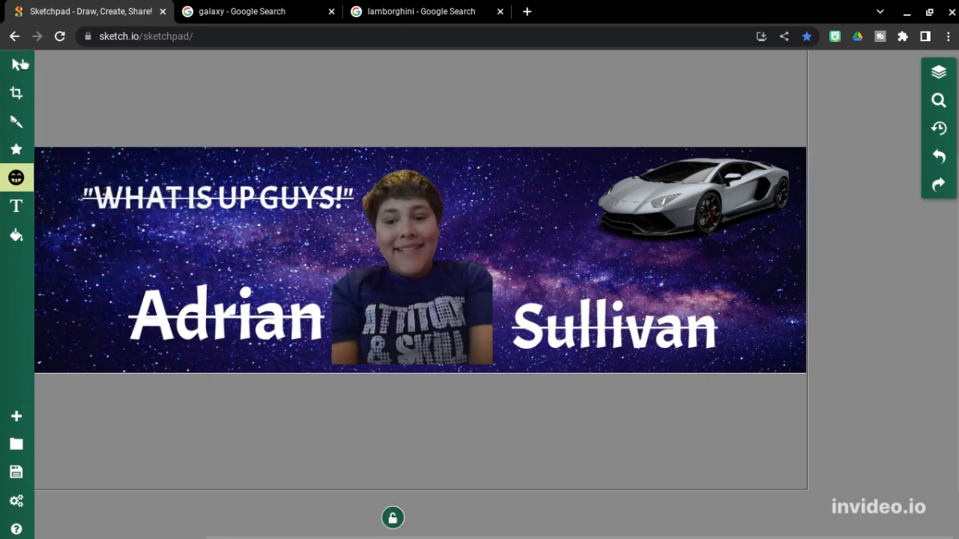
{"action": "left_click", "coordinate": [17, 65]}
{"action": "left_click", "coordinate": [417, 267]}
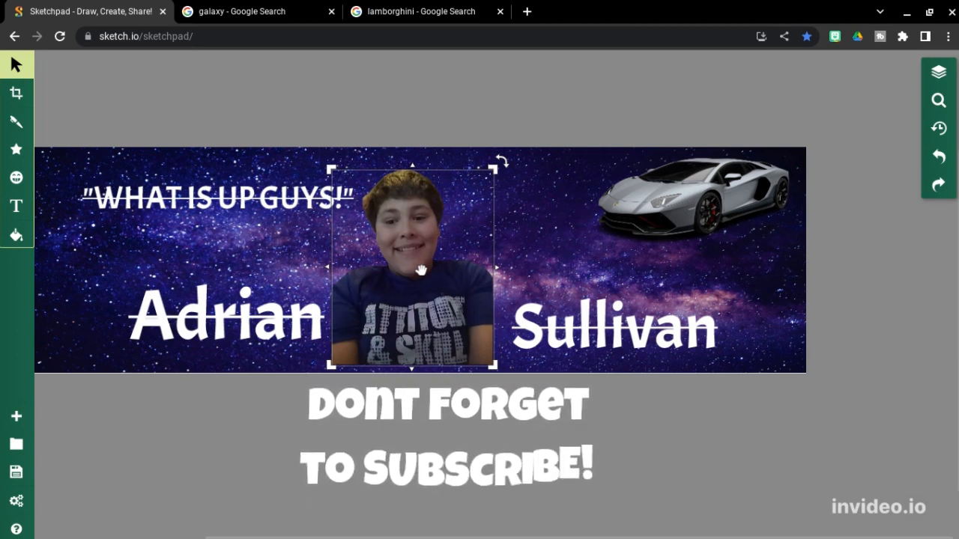
{"action": "left_click", "coordinate": [230, 360]}
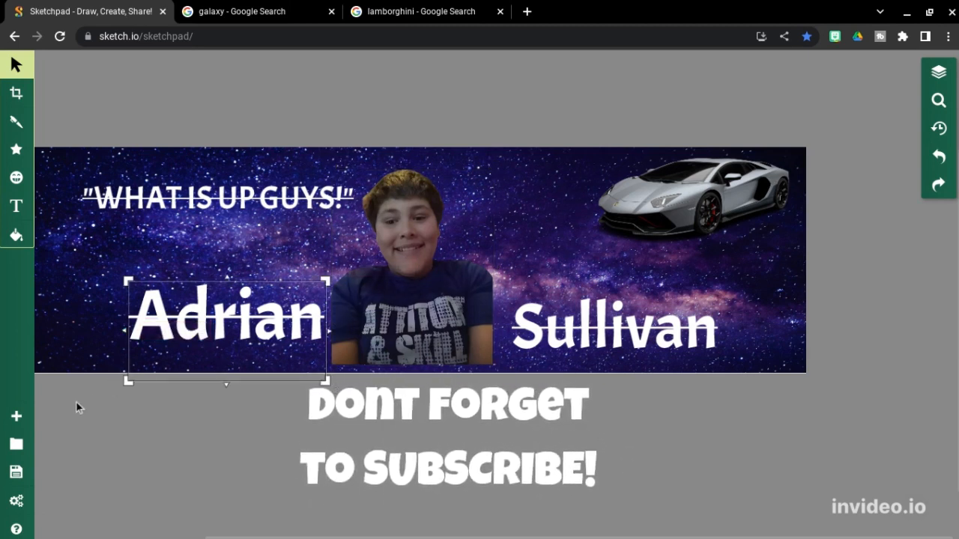
{"action": "left_click", "coordinate": [17, 470]}
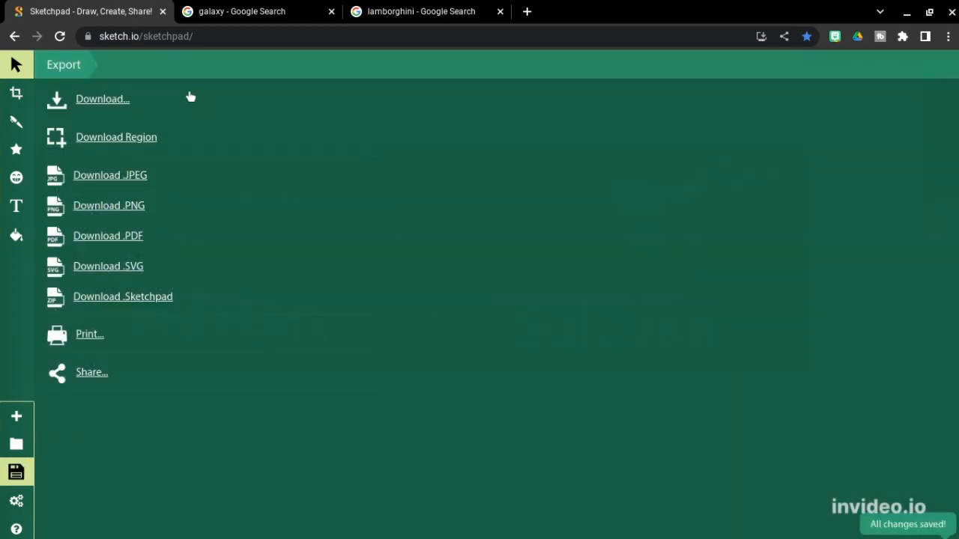
Step: Open the Download settings, keeping PNG format, 72 DPI, Scale and 1.0x size
{"action": "left_click", "coordinate": [187, 97]}
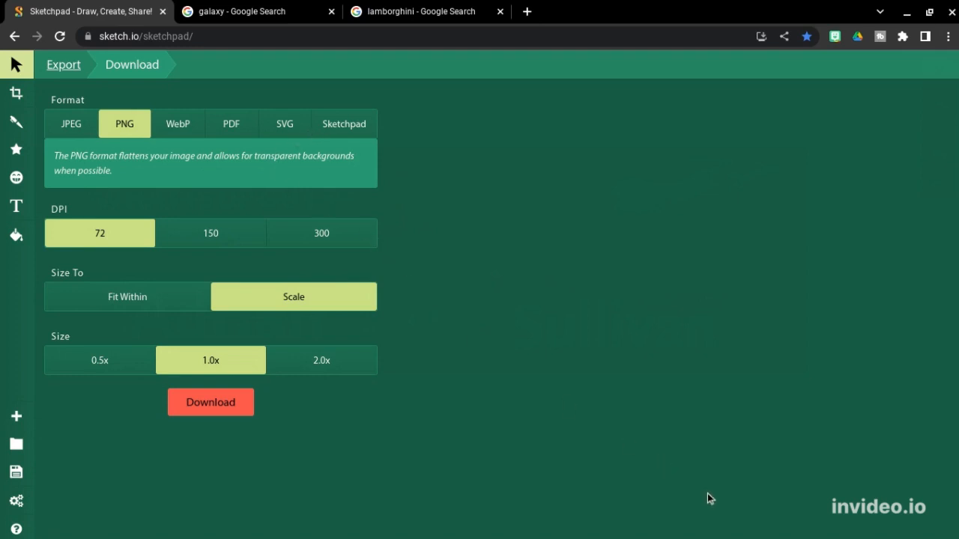
{"action": "mouse_move", "coordinate": [770, 537]}
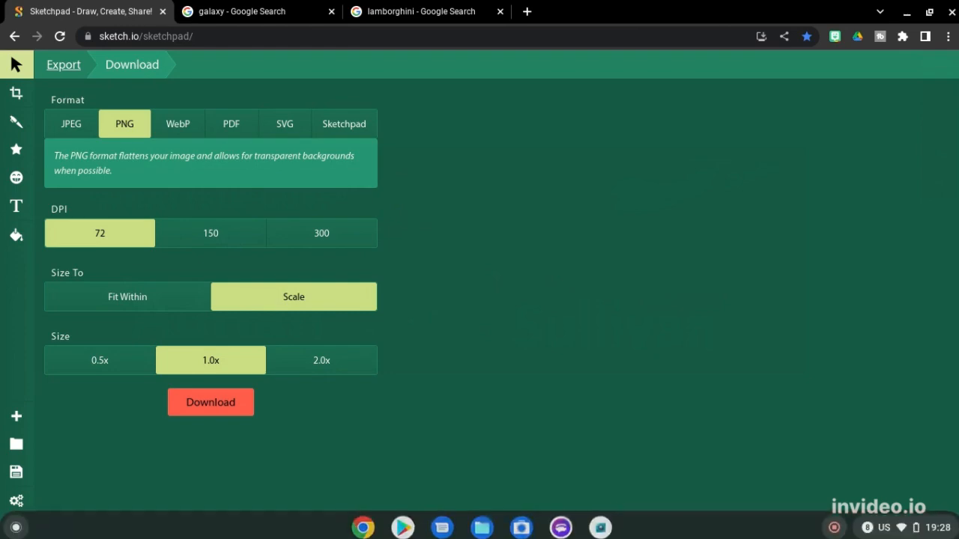